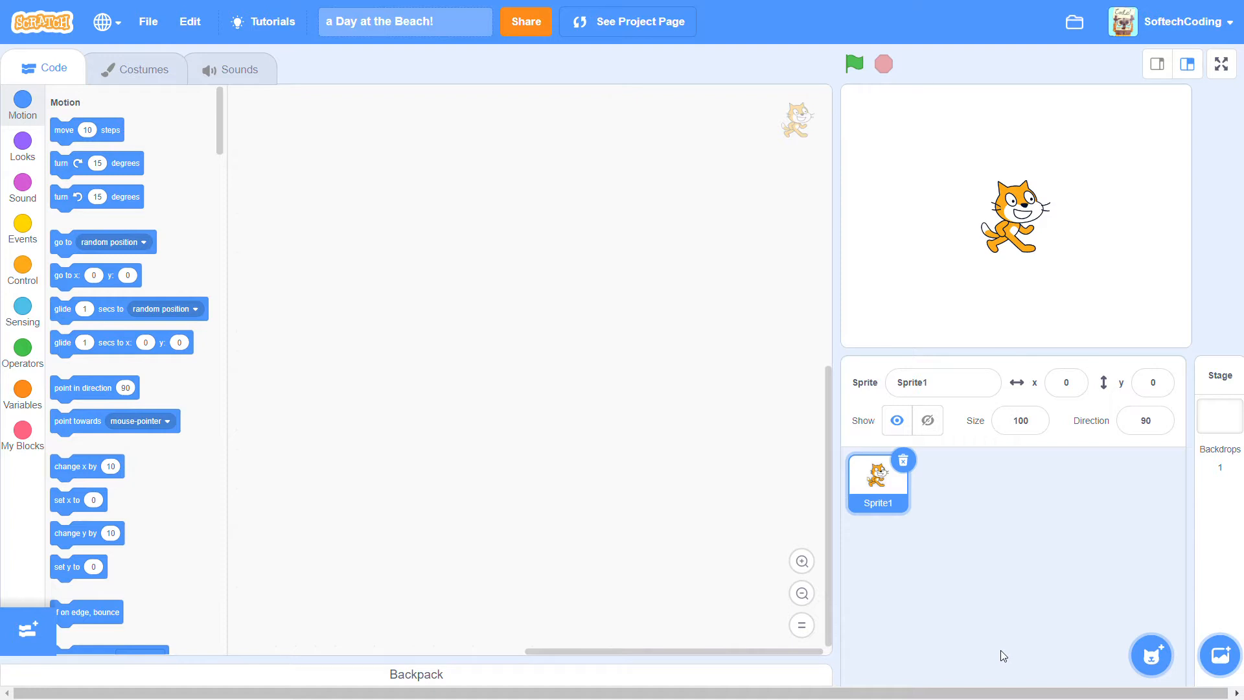
Create a new blank backdrop to paint for the Stage.
left_click(1214, 667)
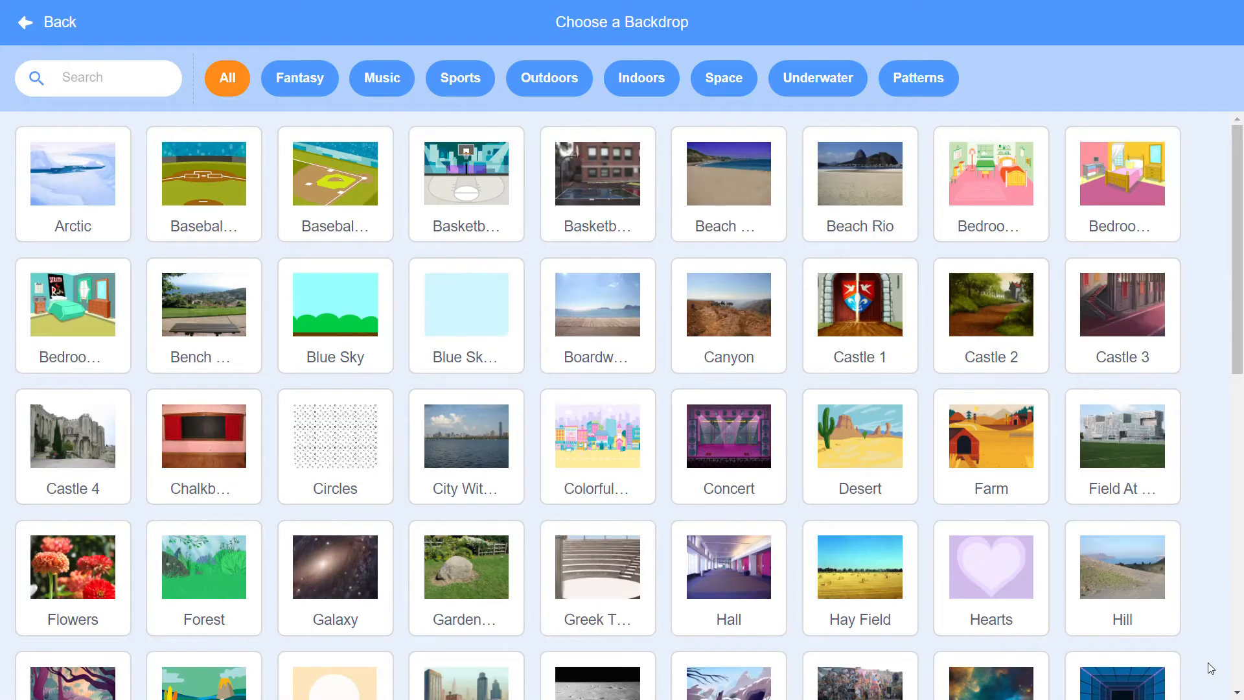
left_click(39, 29)
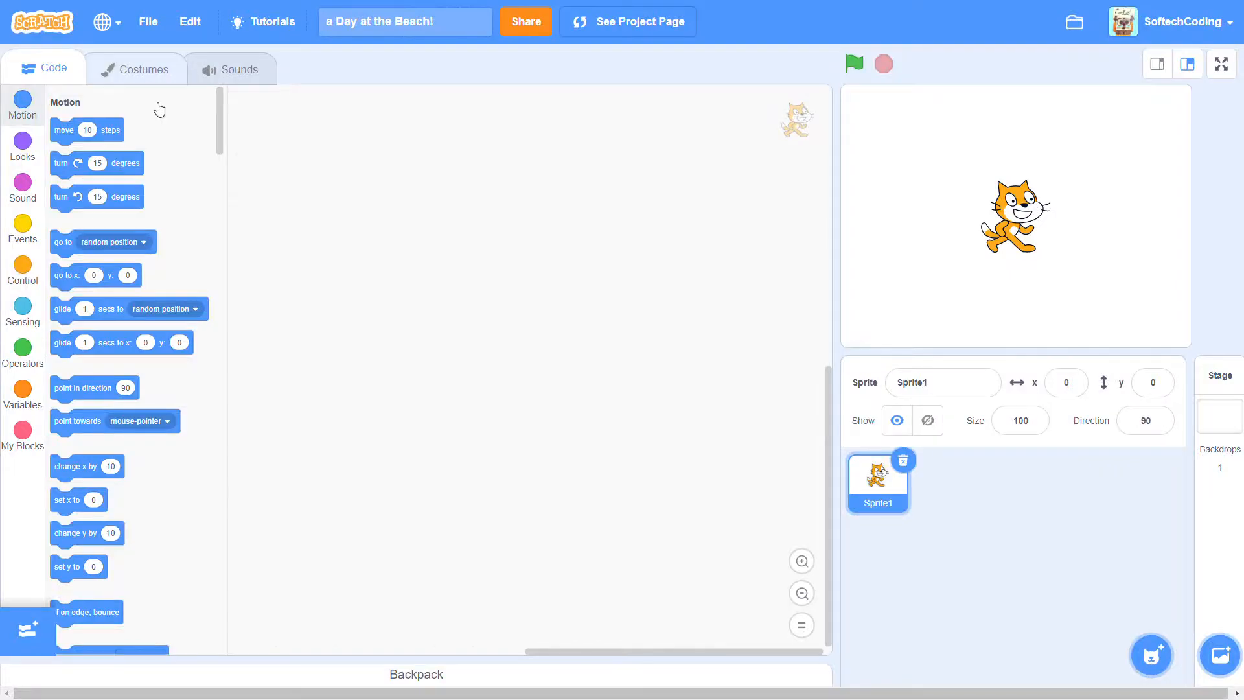
mouse_move(1219, 653)
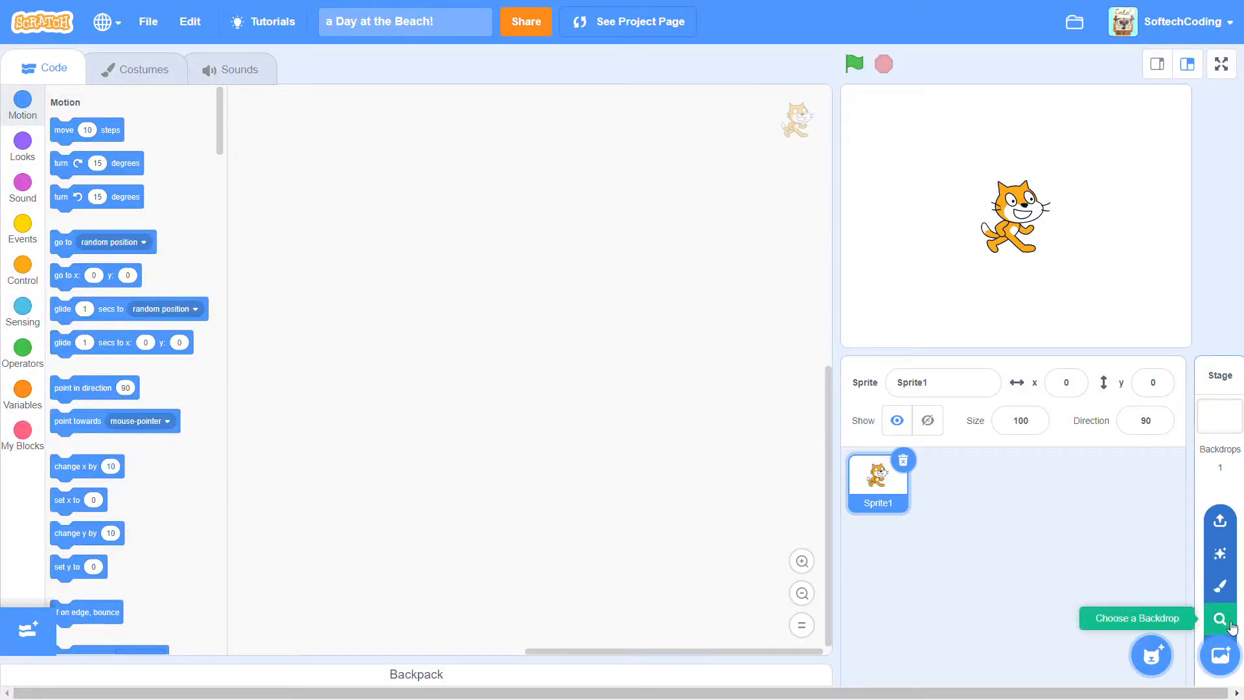
left_click(1221, 587)
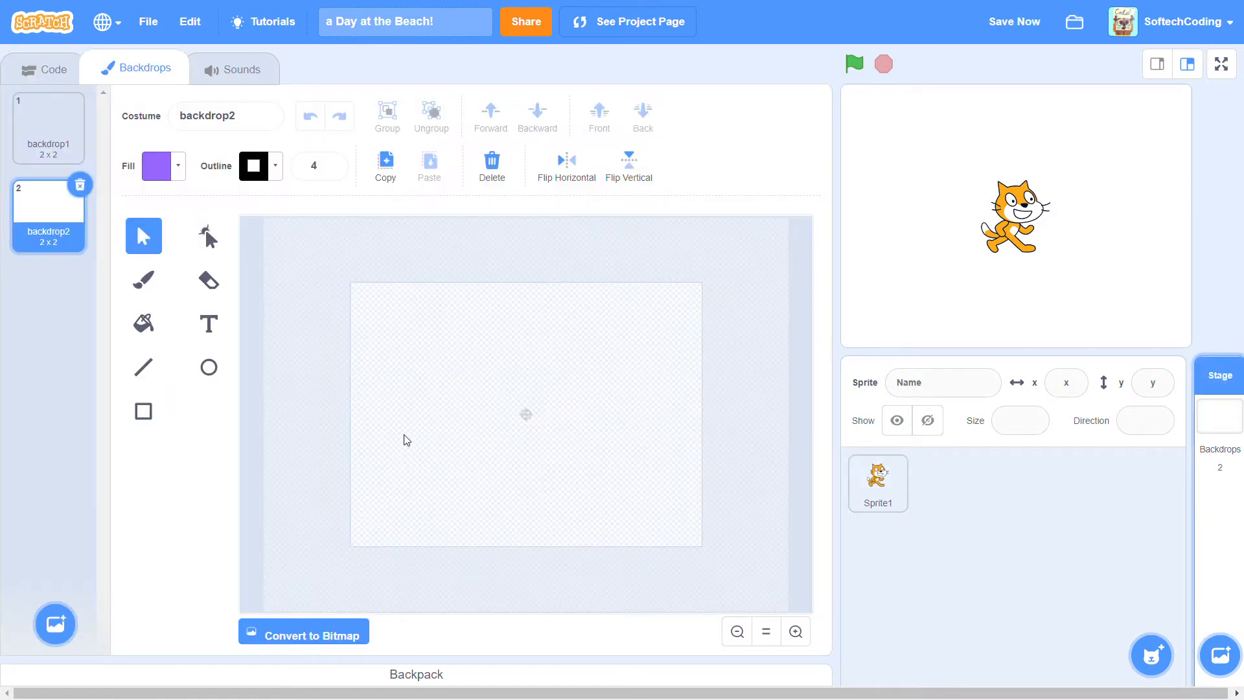
Draw a wide blue ellipse with fill color 59, about 519 x 231, across the lower half of the backdrop.
left_click(220, 378)
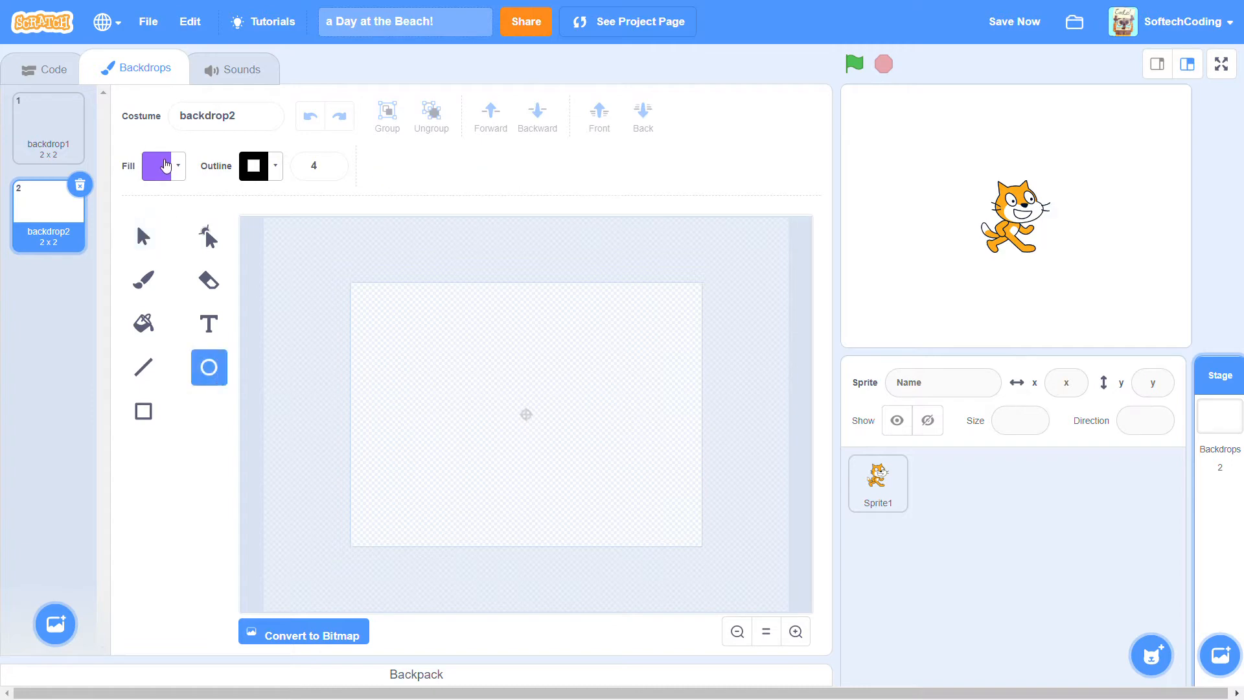
left_click(166, 168)
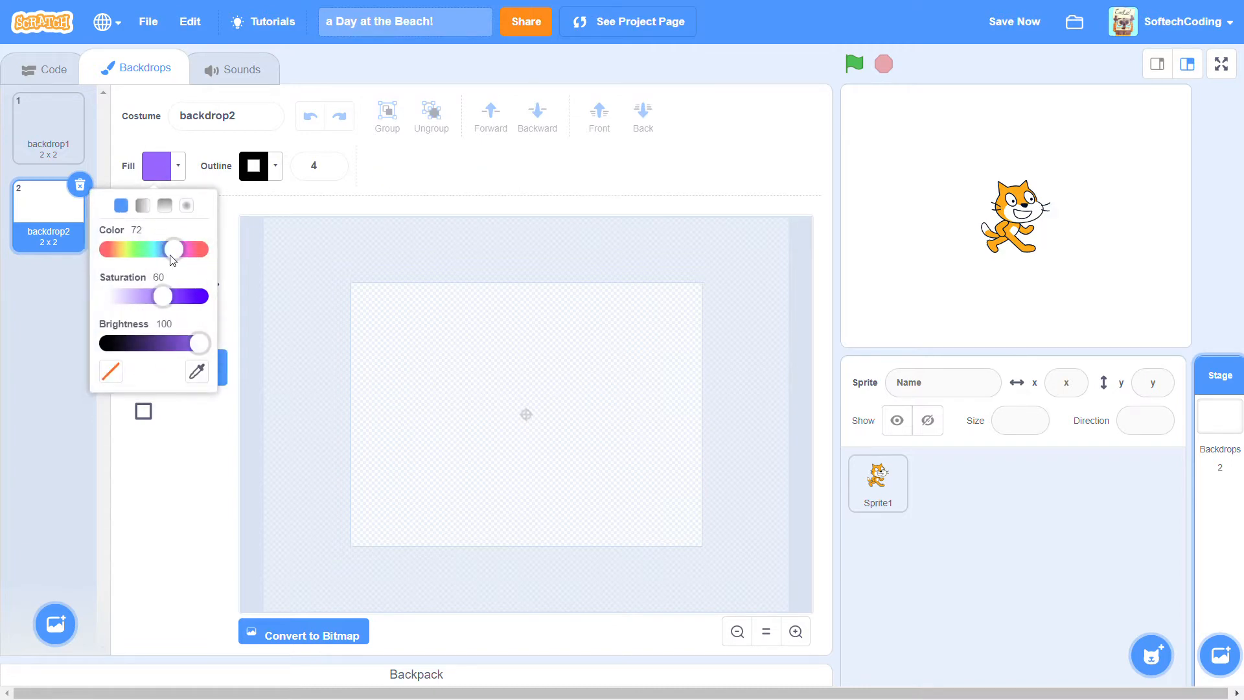
left_click_drag(172, 259, 160, 256)
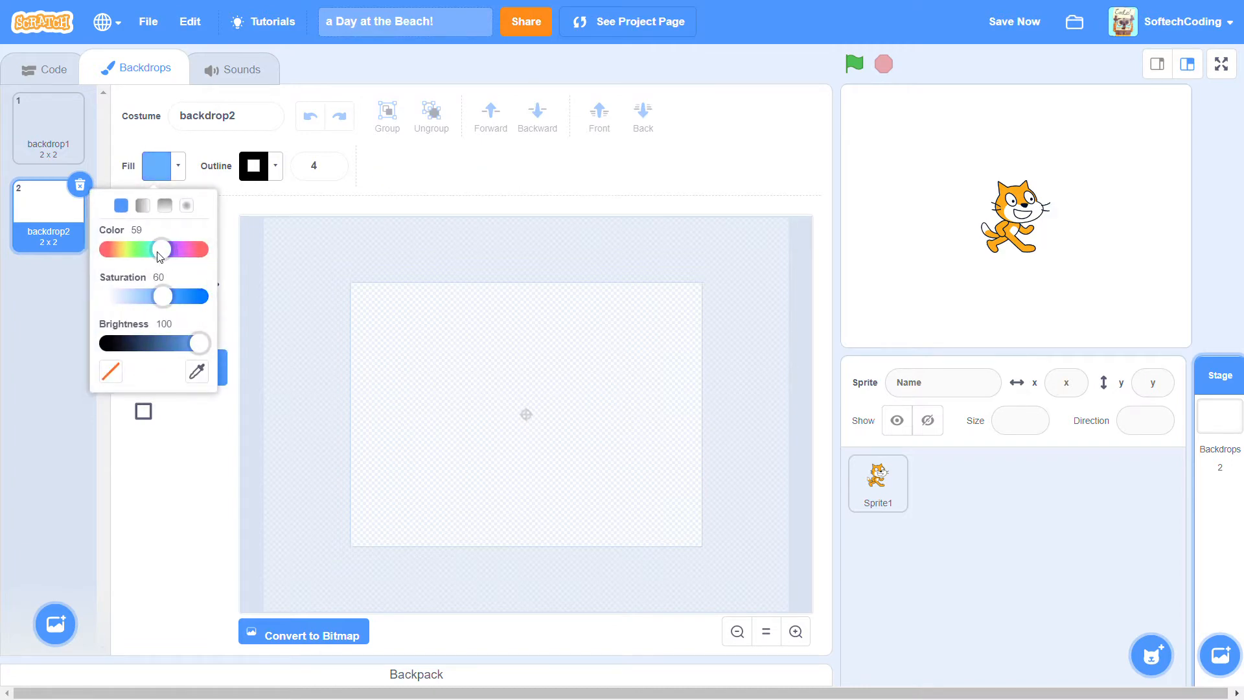
left_click(397, 178)
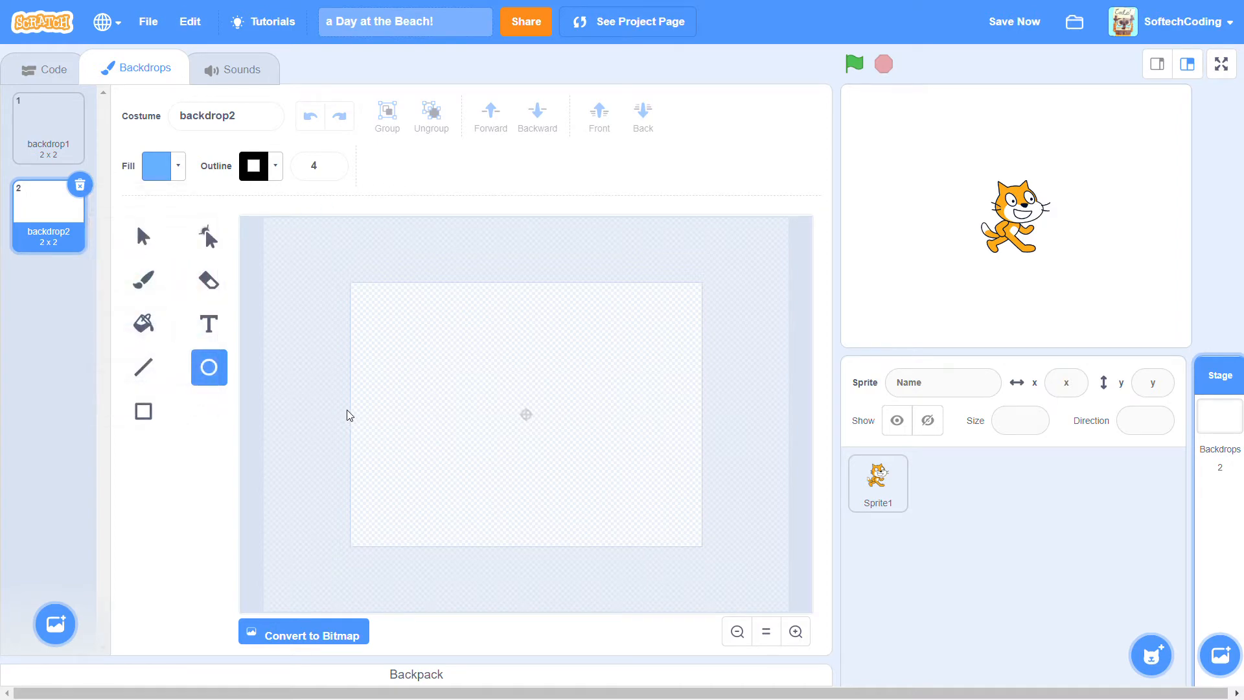
left_click_drag(348, 411, 724, 577)
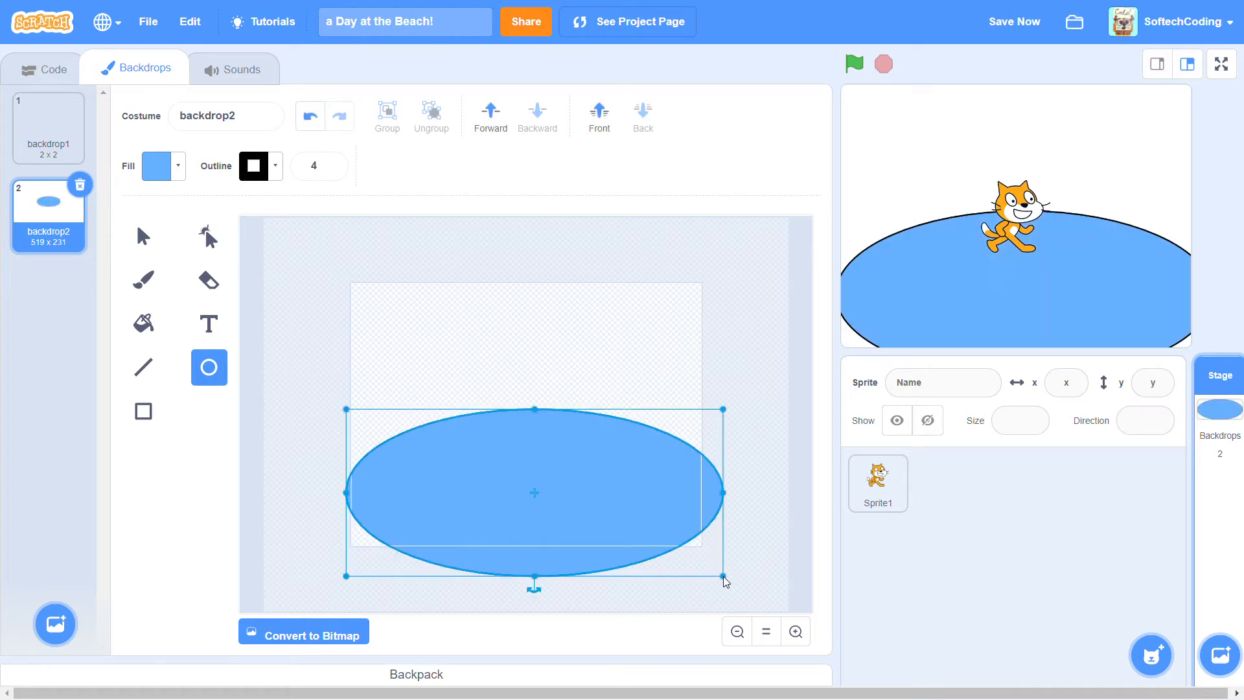
Center the blue ellipse horizontally and enlarge it to about 552 x 312, extending past the sides of the backdrop.
left_click_drag(596, 508, 554, 501)
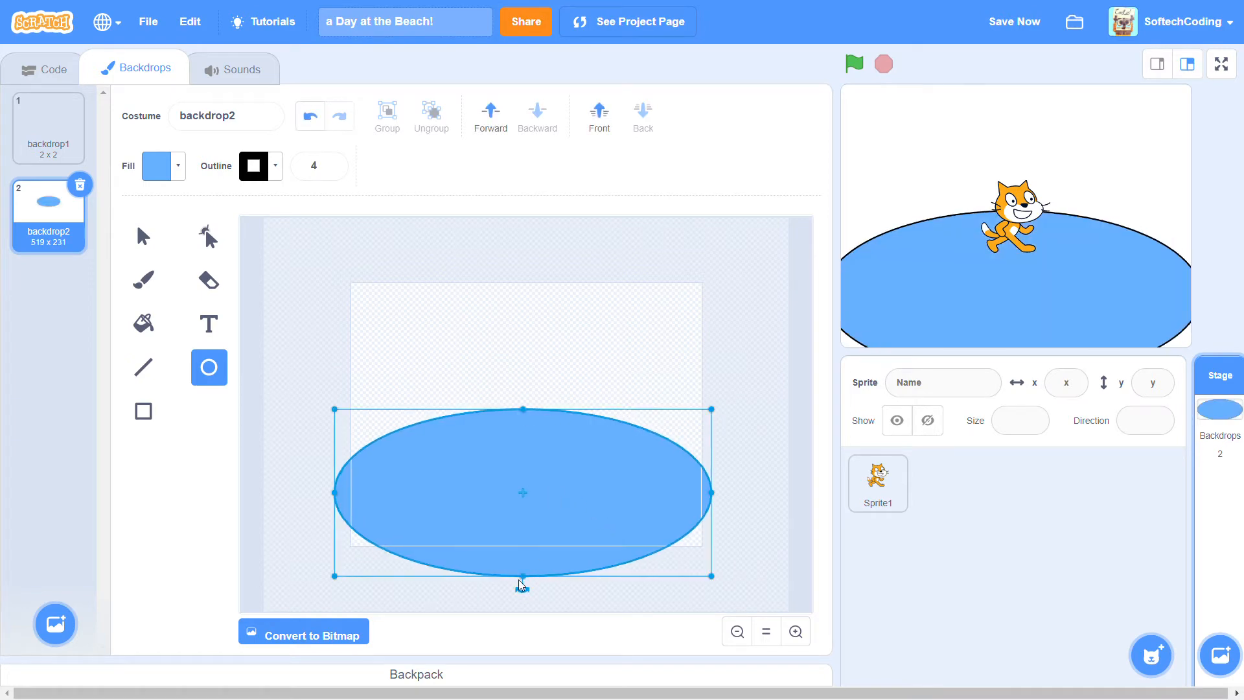
left_click_drag(523, 578, 526, 604)
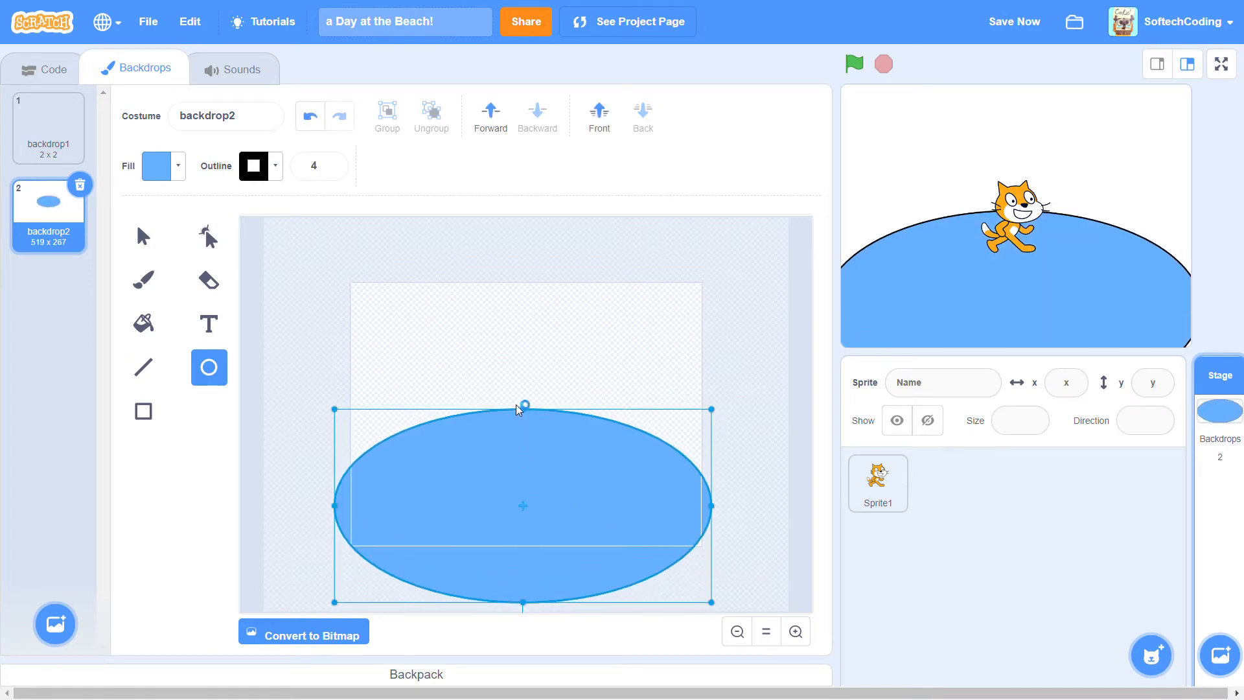
left_click_drag(525, 415, 524, 398)
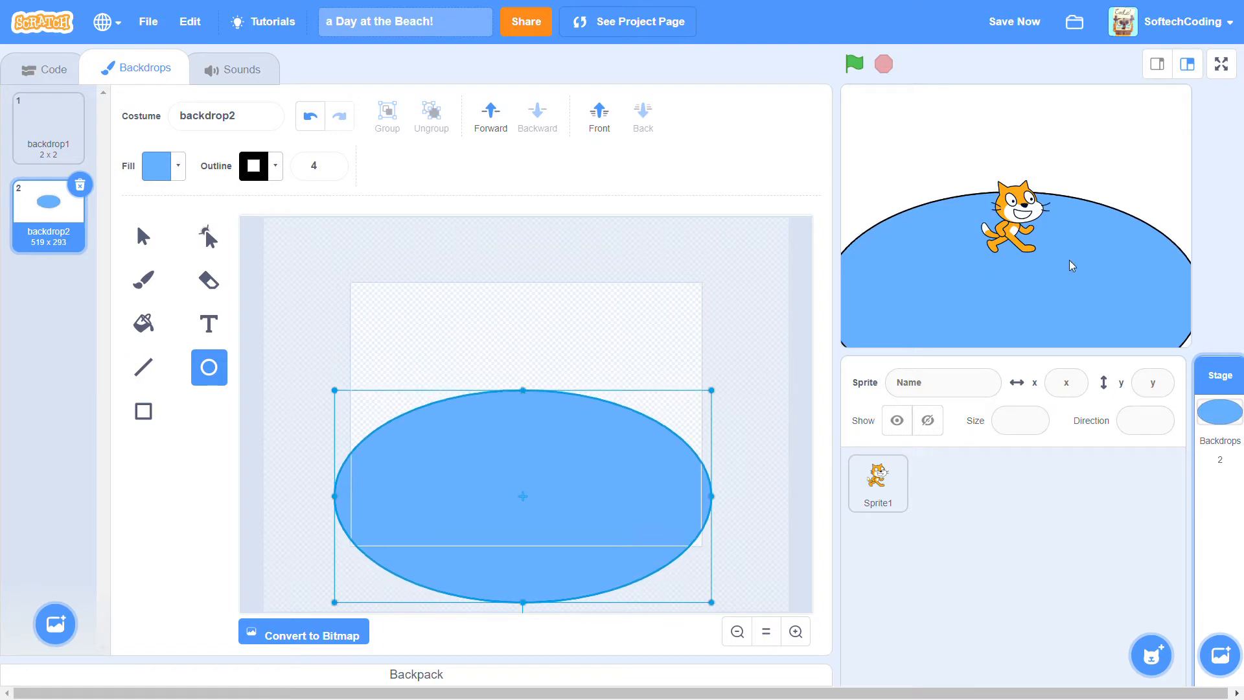
left_click_drag(716, 607, 737, 625)
left_click_drag(525, 516, 514, 519)
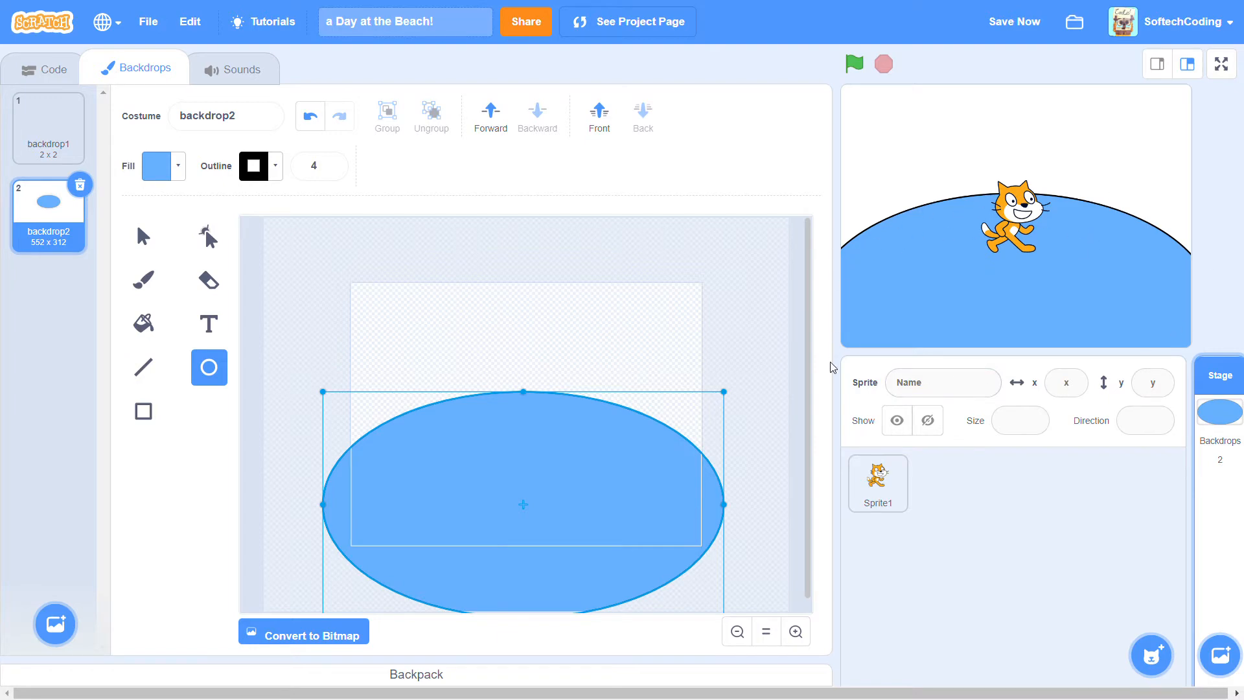
left_click(610, 325)
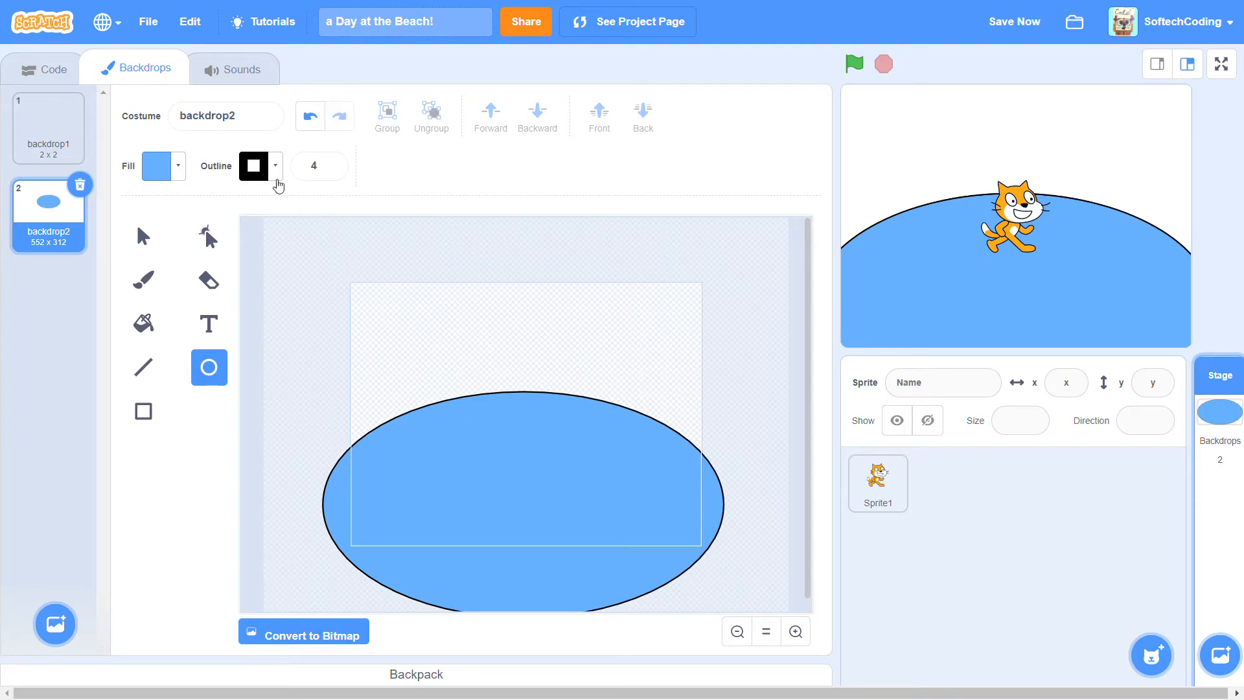
Remove the blue ellipse's black outline by setting its outline width to 0.
left_click(332, 170)
left_click(332, 170)
left_click(332, 169)
left_click(334, 172)
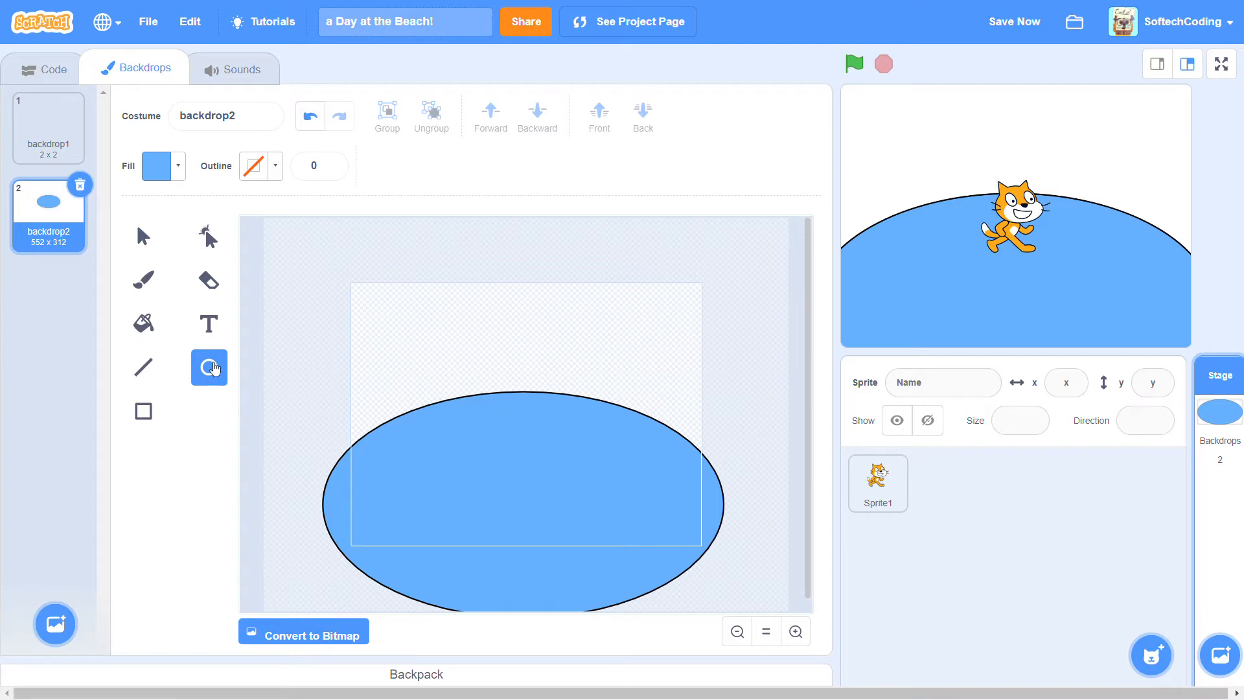
left_click(143, 237)
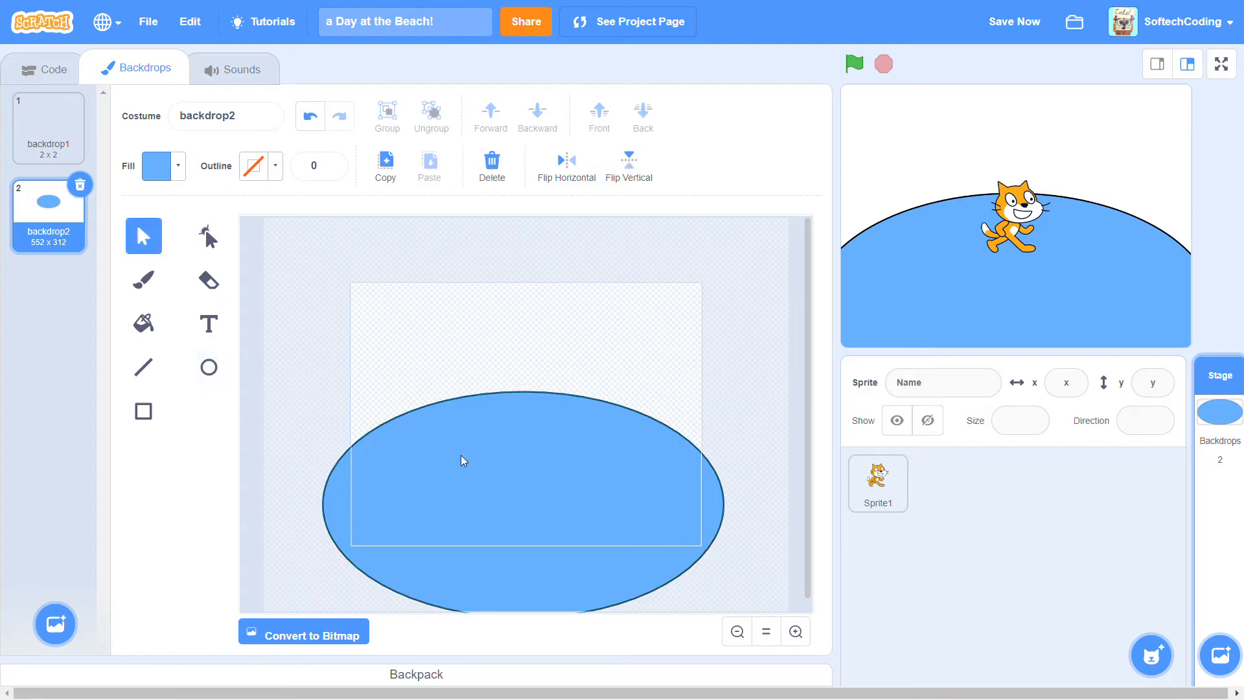
left_click(491, 459)
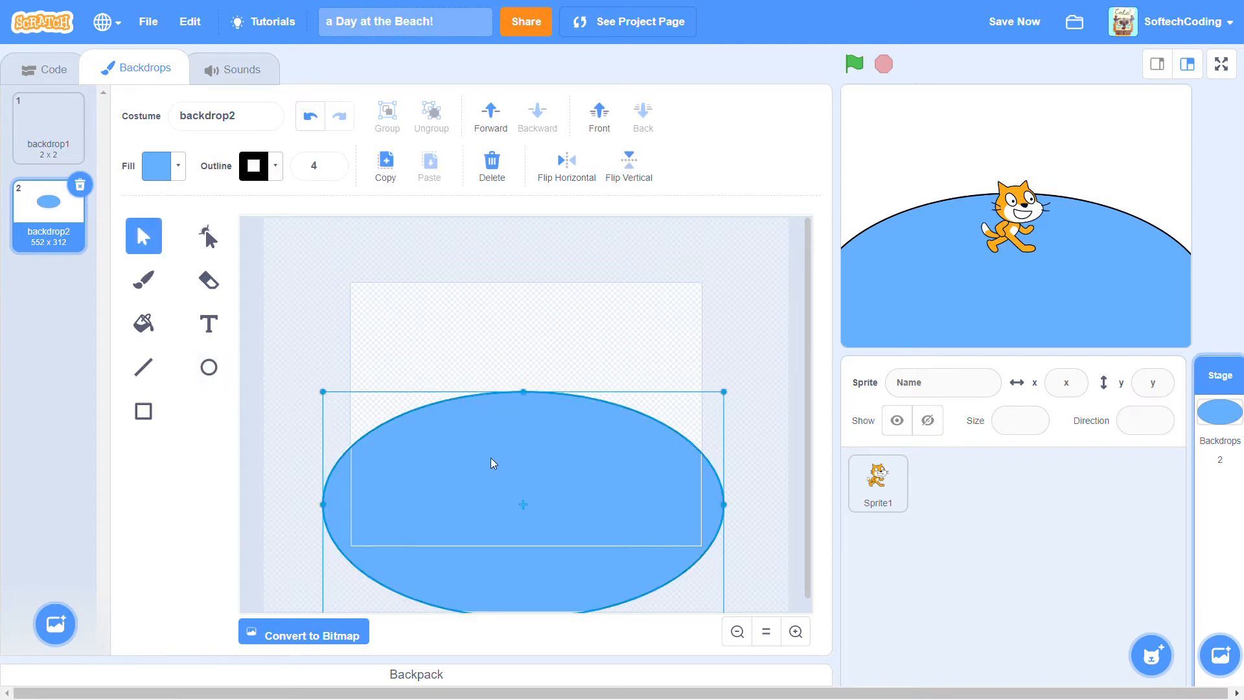
left_click(332, 171)
left_click(332, 171)
left_click(332, 171)
left_click(332, 171)
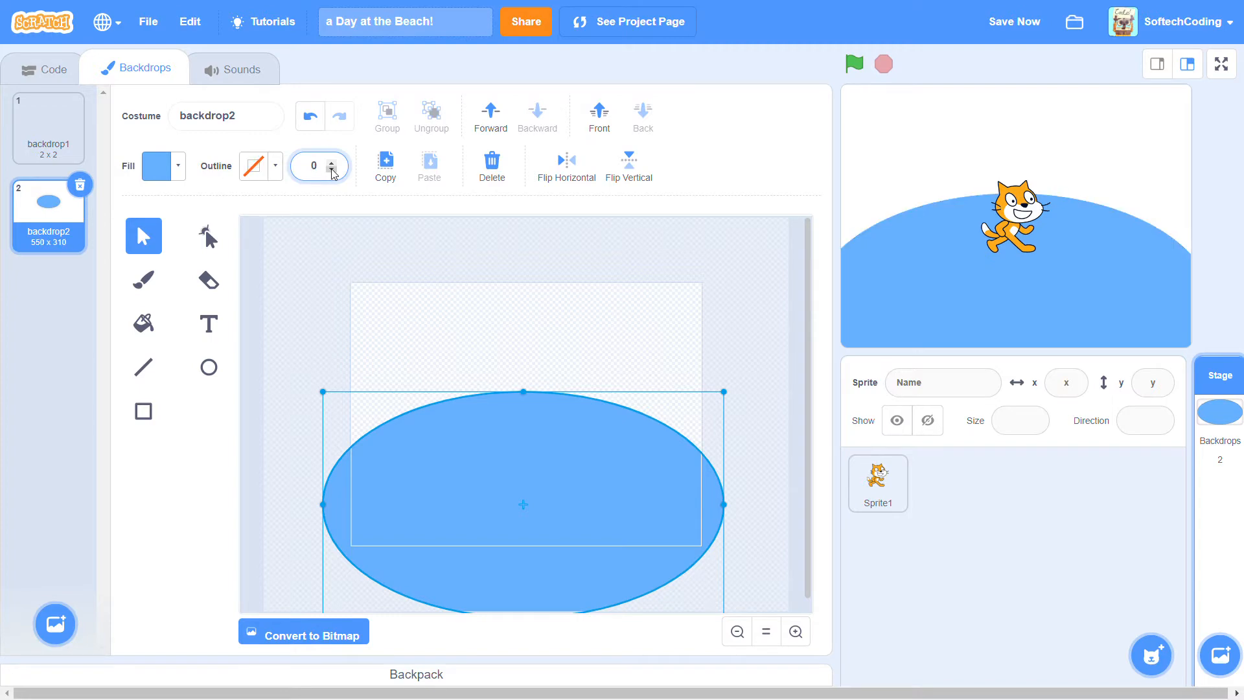
left_click(484, 242)
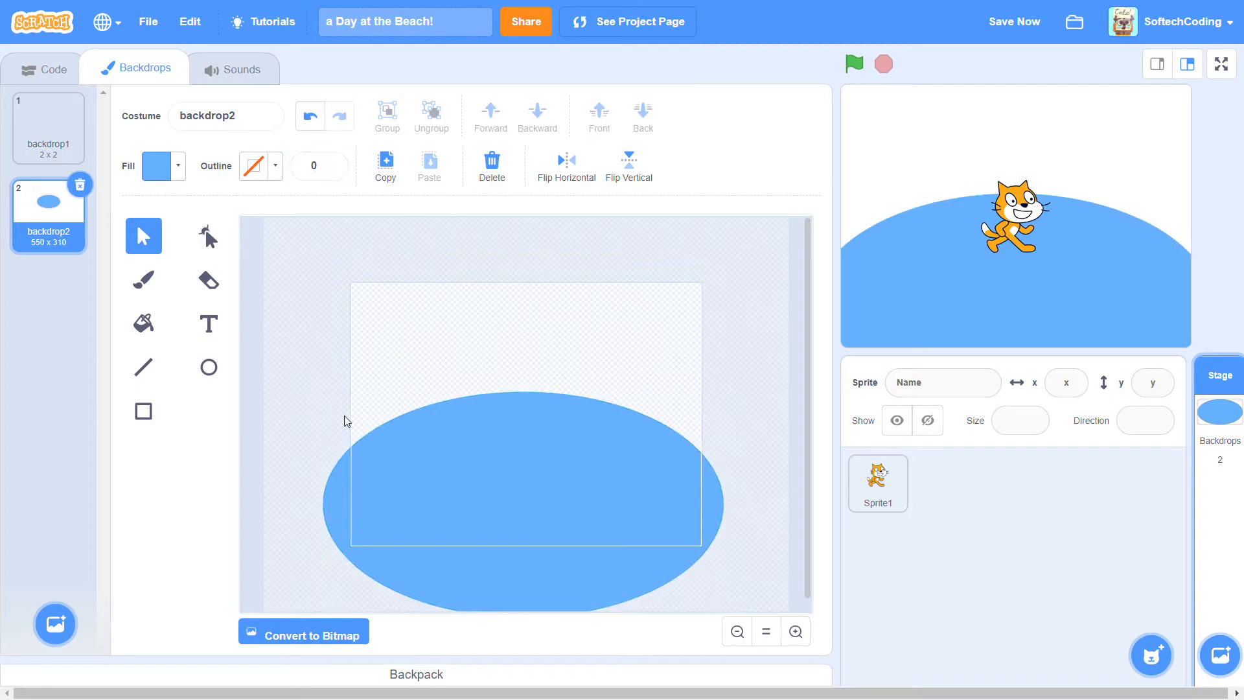
Draw a pale yellow rectangle with fill color 14 and reduced saturation over the upper backdrop, and send it behind the blue ellipse.
left_click(144, 413)
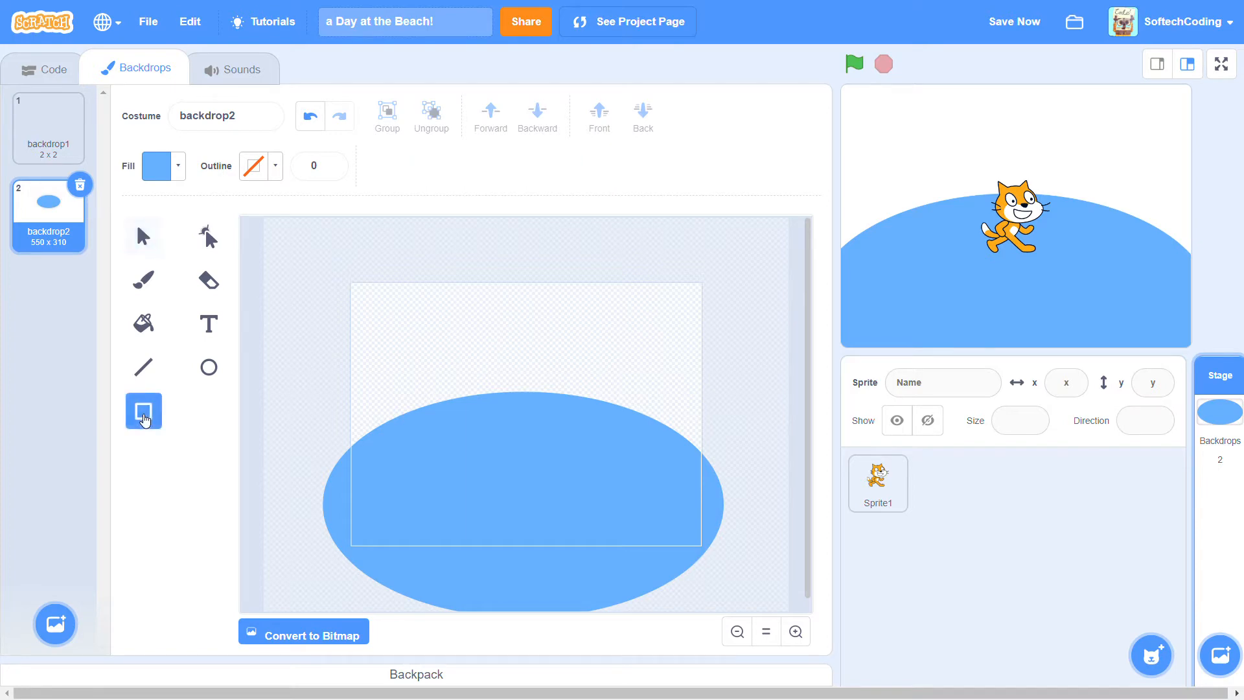
left_click(158, 178)
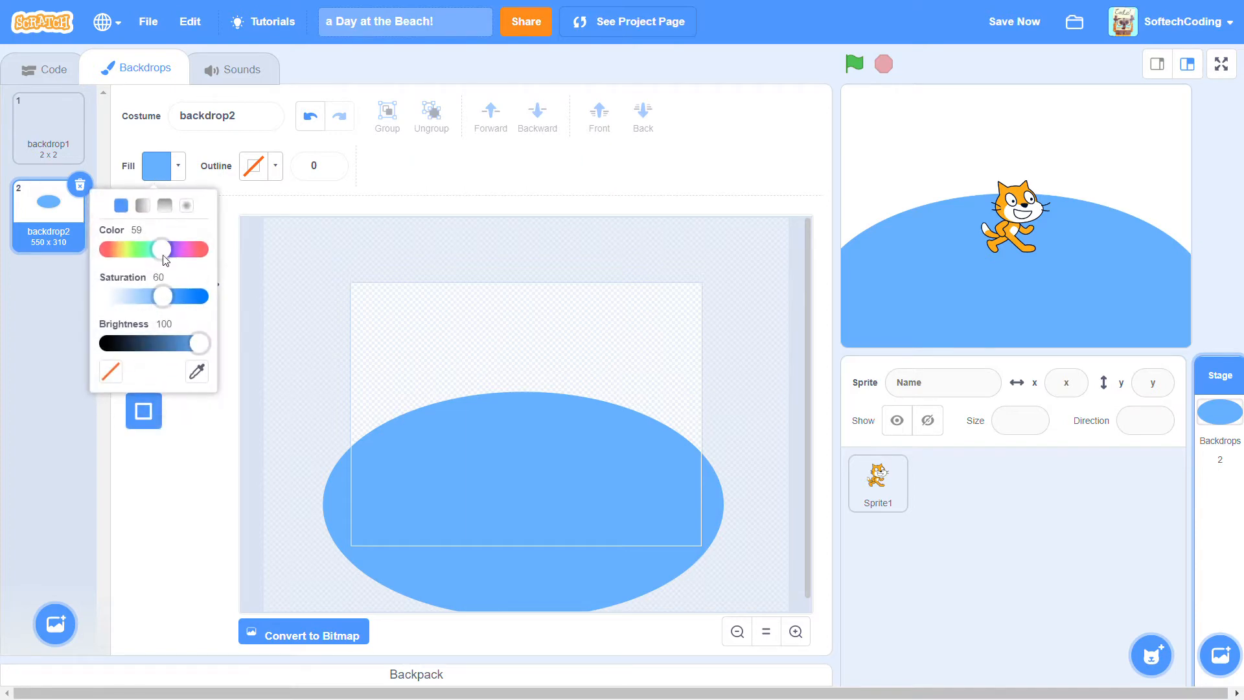
left_click_drag(167, 259, 127, 254)
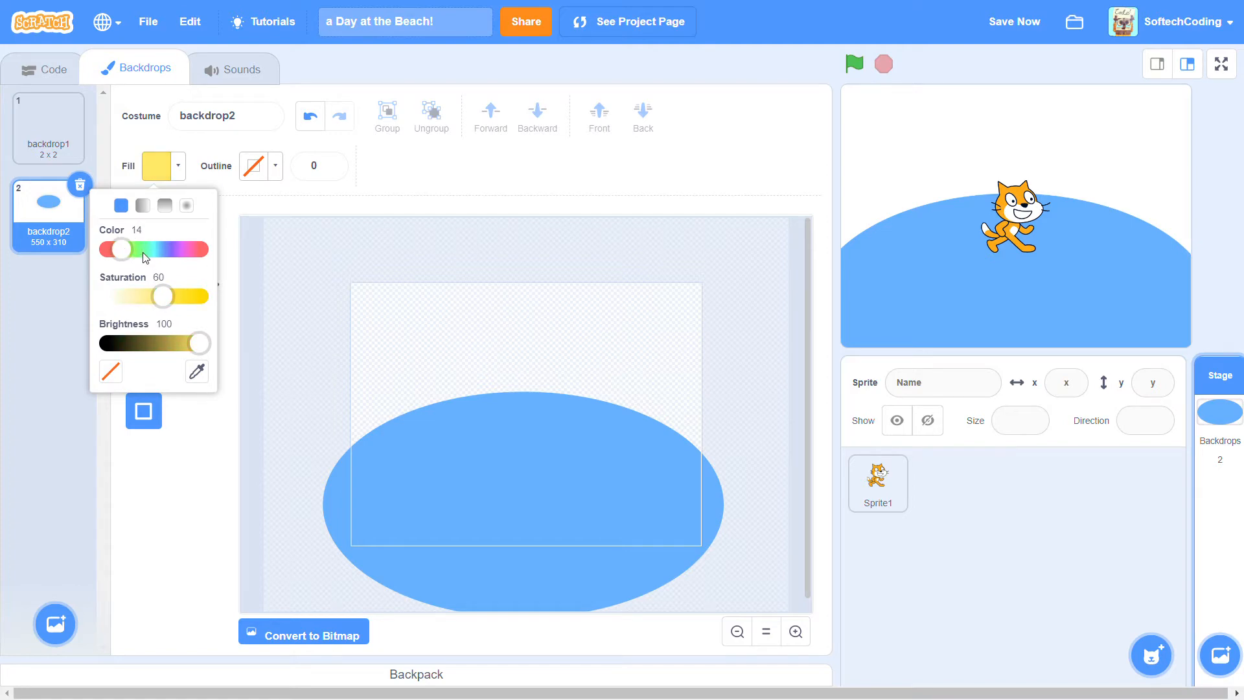
left_click_drag(157, 297, 129, 297)
left_click(421, 164)
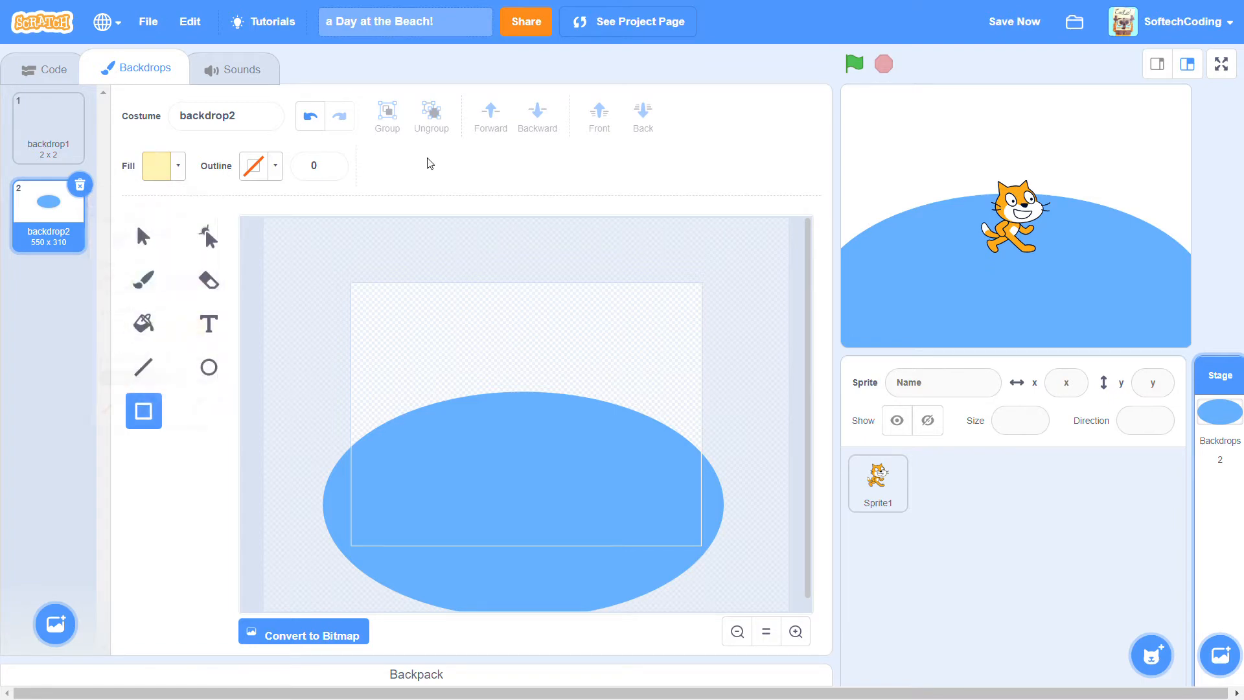
left_click_drag(342, 275, 706, 496)
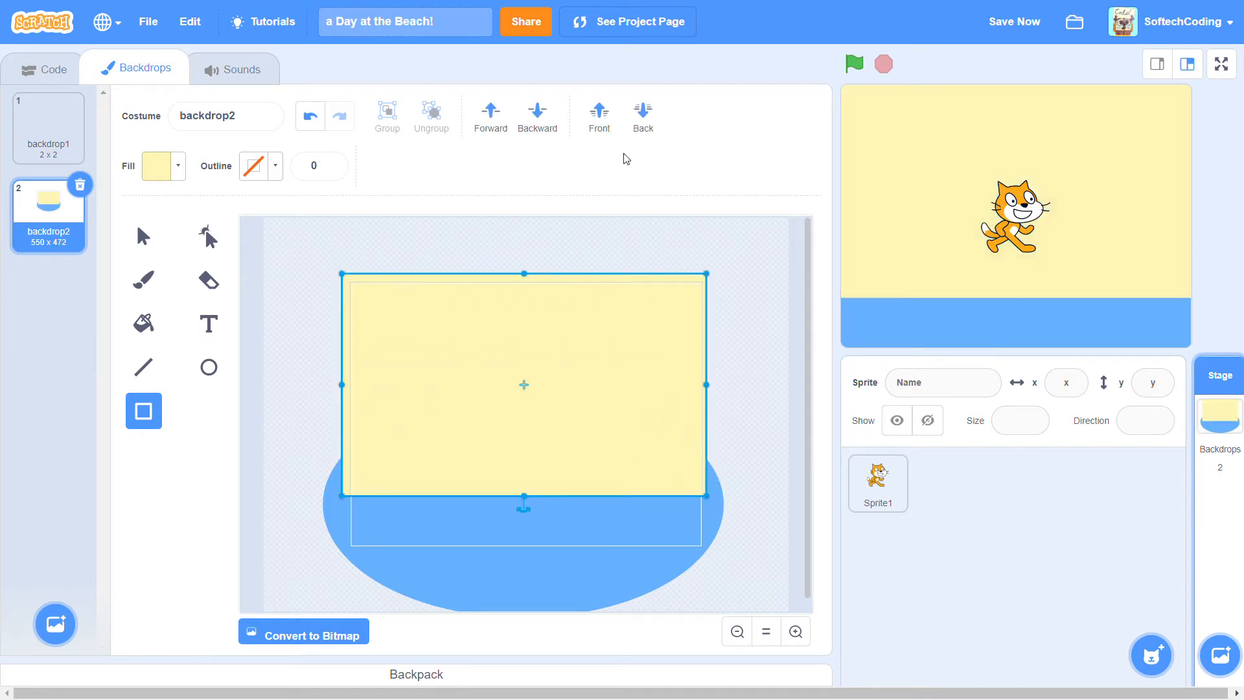
left_click(652, 127)
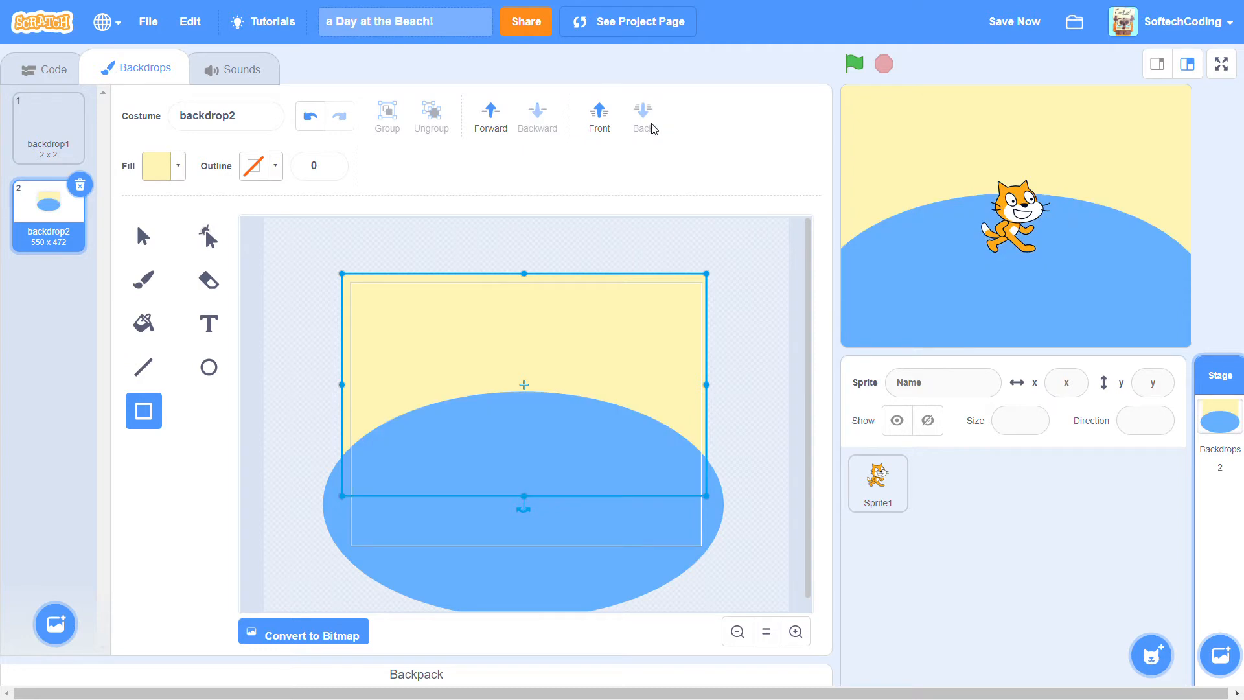
Stretch the top of the blue ellipse upward so it covers more of the yellow area.
left_click(144, 237)
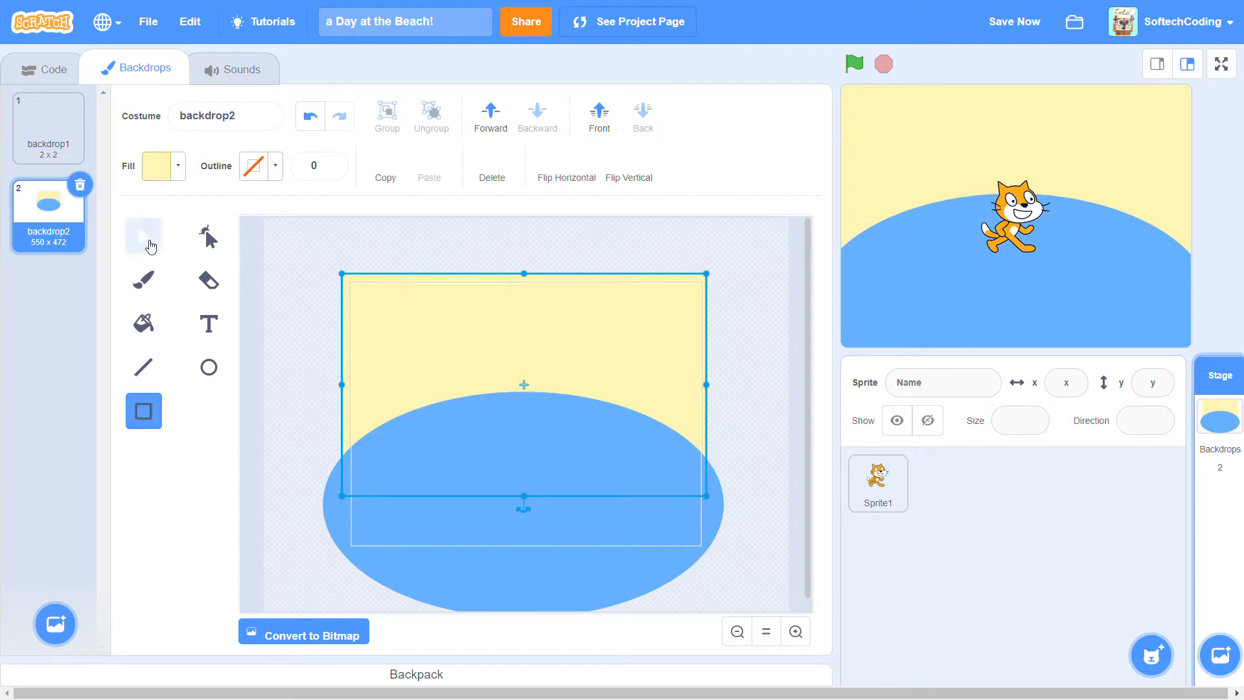
left_click(477, 451)
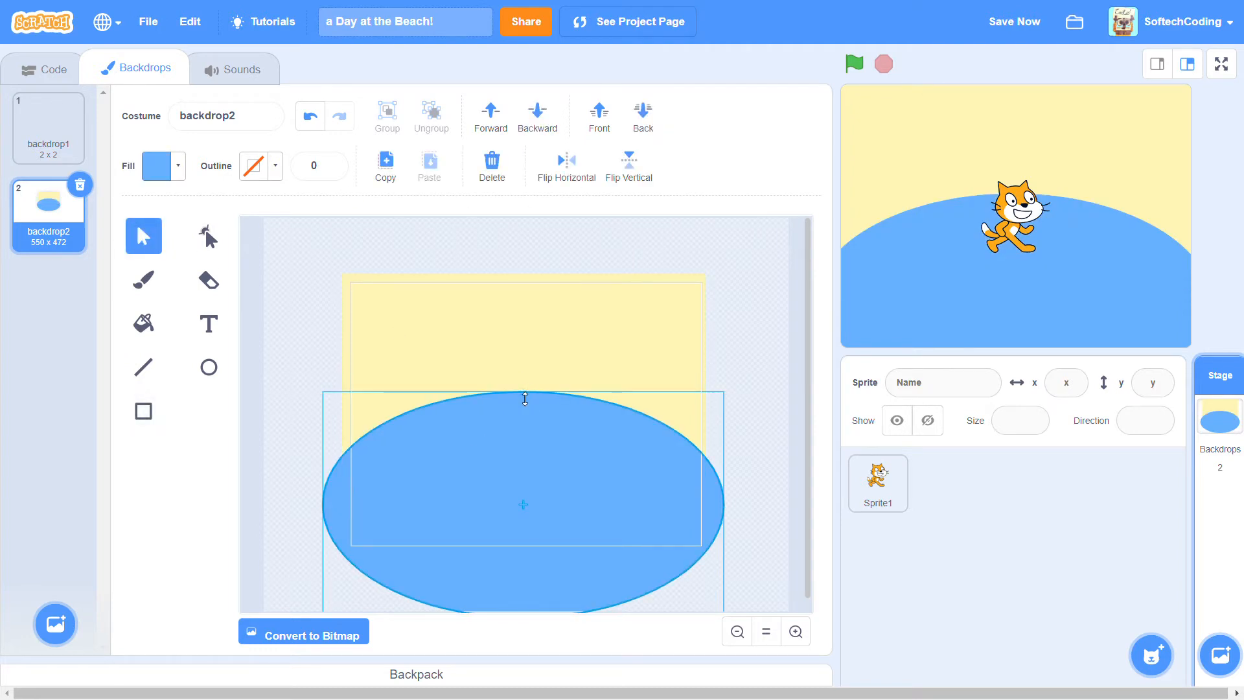
left_click_drag(523, 393, 524, 371)
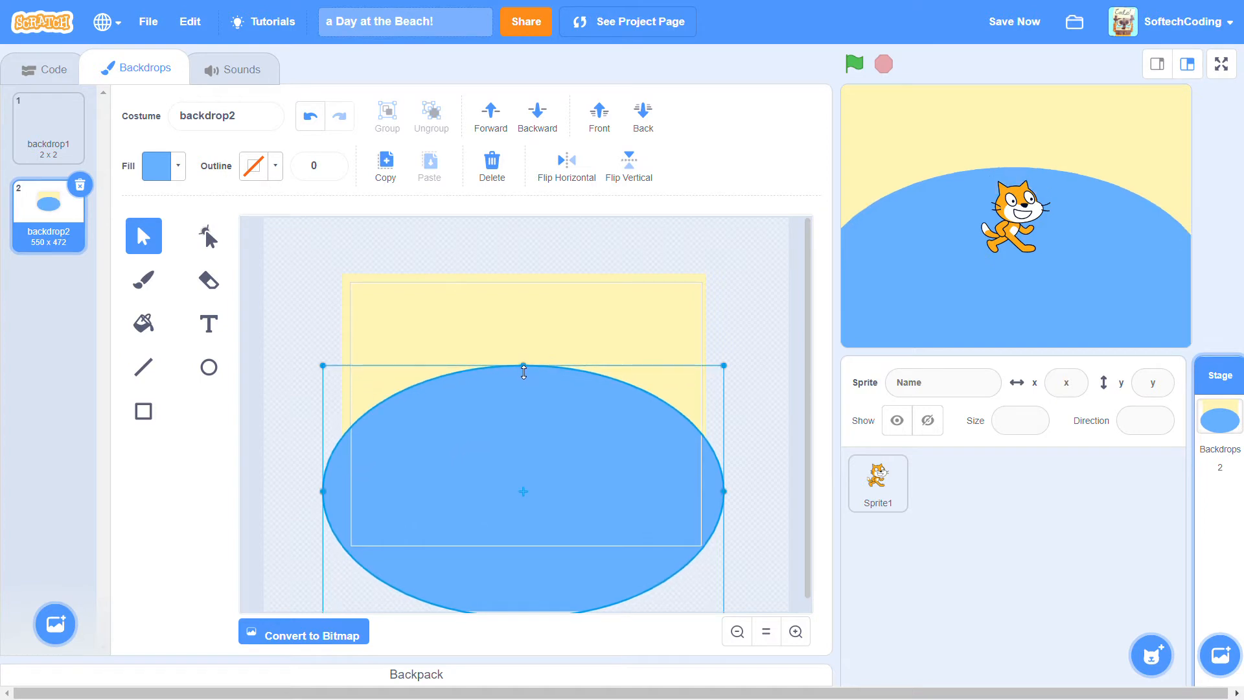
left_click(743, 322)
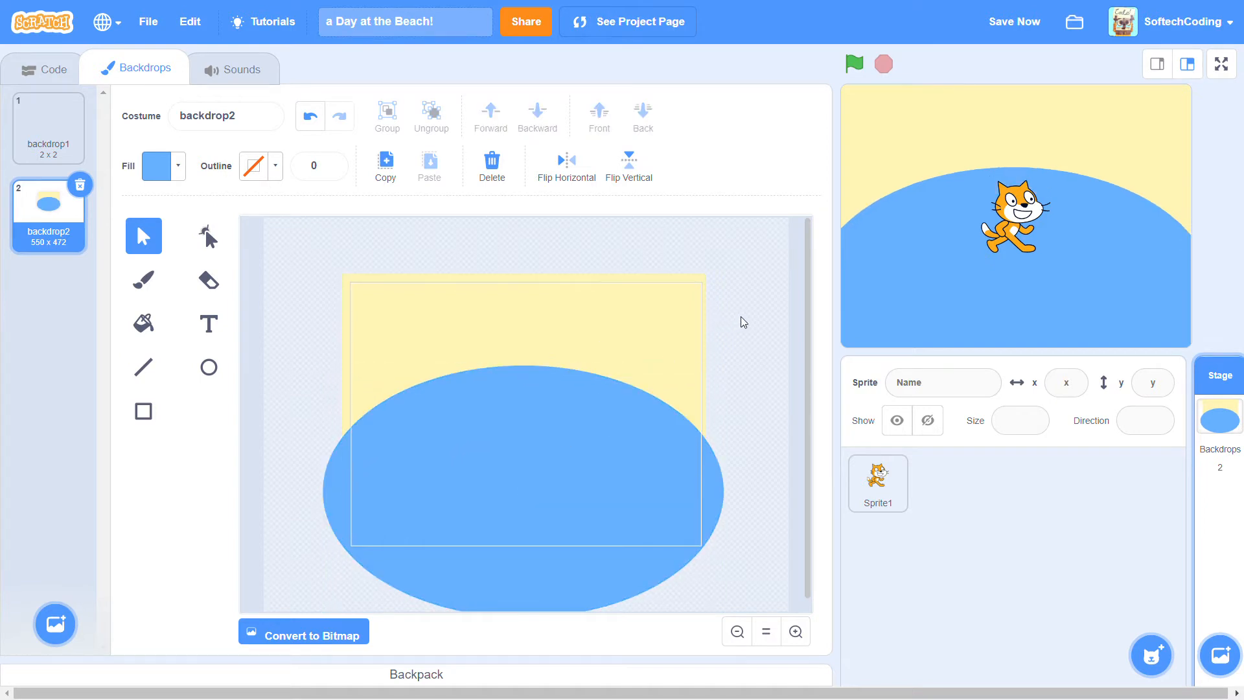
Search the sprite library for "crab" and add the Crab sprite to the project.
mouse_move(65, 619)
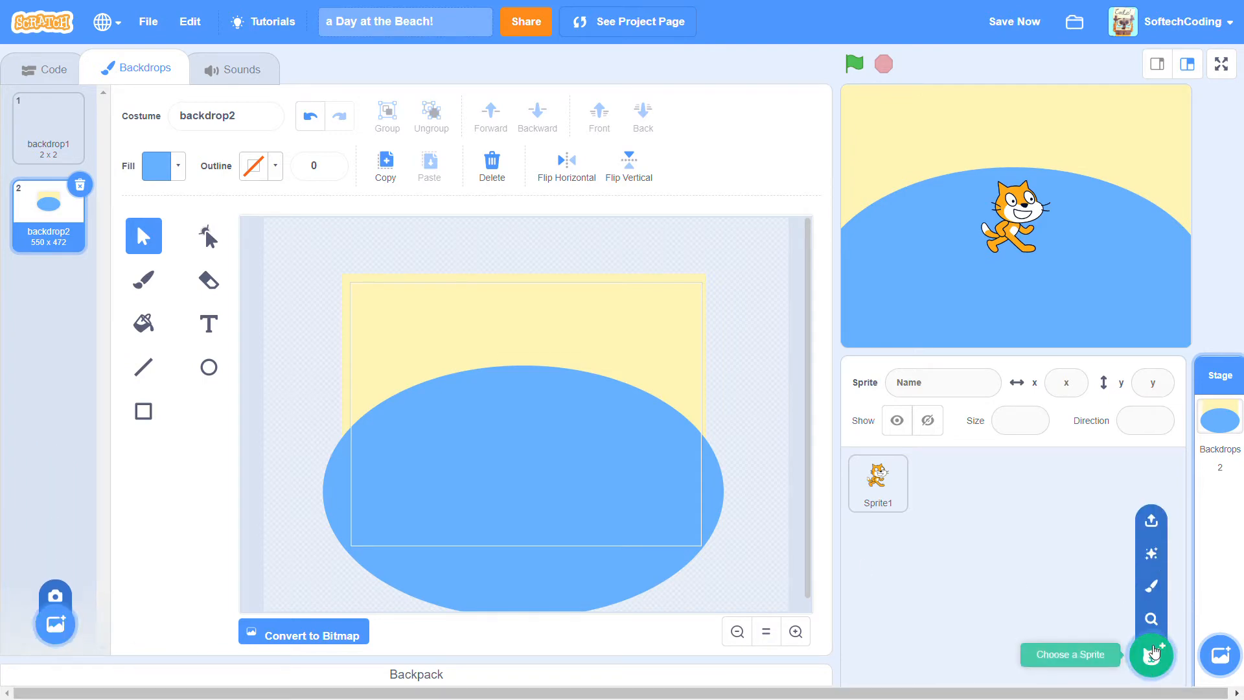
left_click(1154, 653)
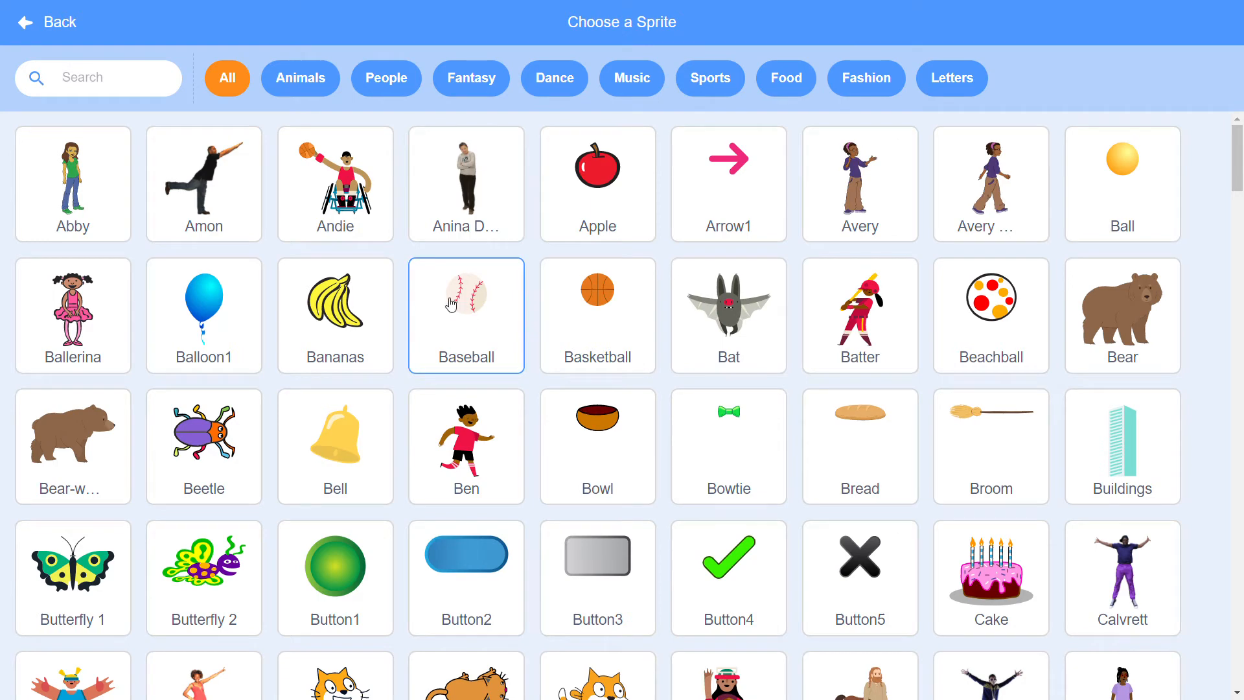
left_click(141, 87)
type("crab")
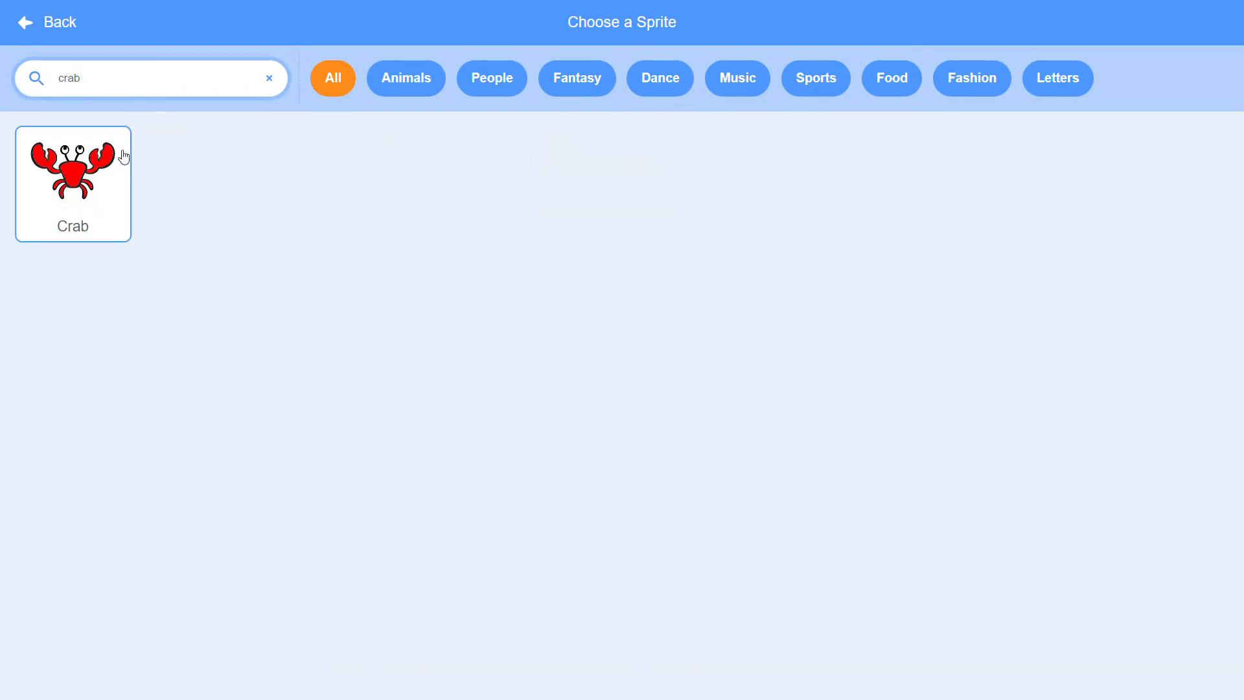
left_click(85, 197)
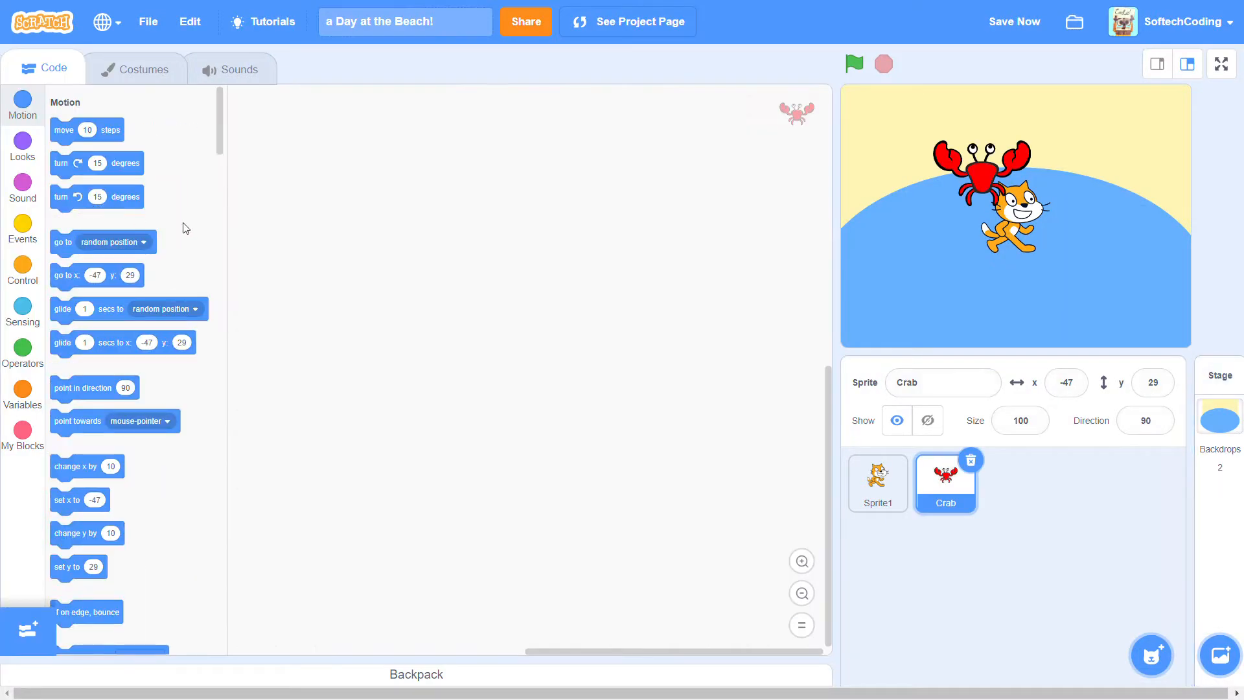
Copy the crab-a costume's artwork and paste it into backdrop2.
left_click(144, 75)
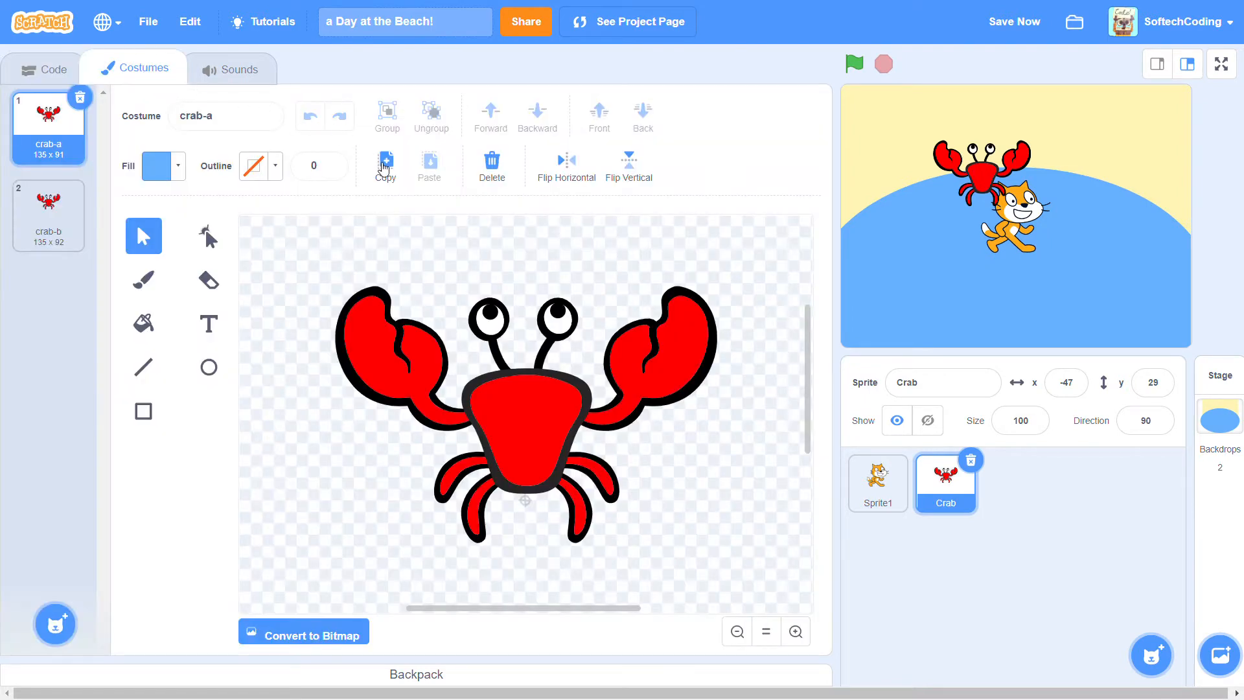
left_click(384, 167)
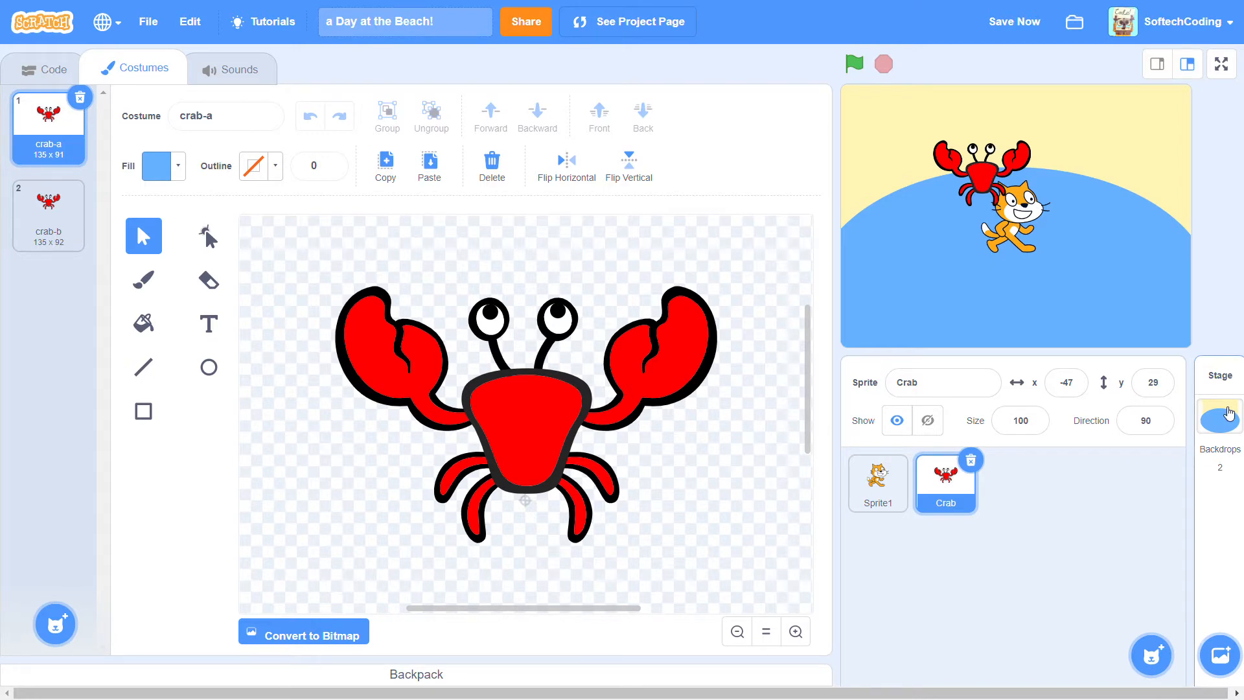
left_click(1229, 412)
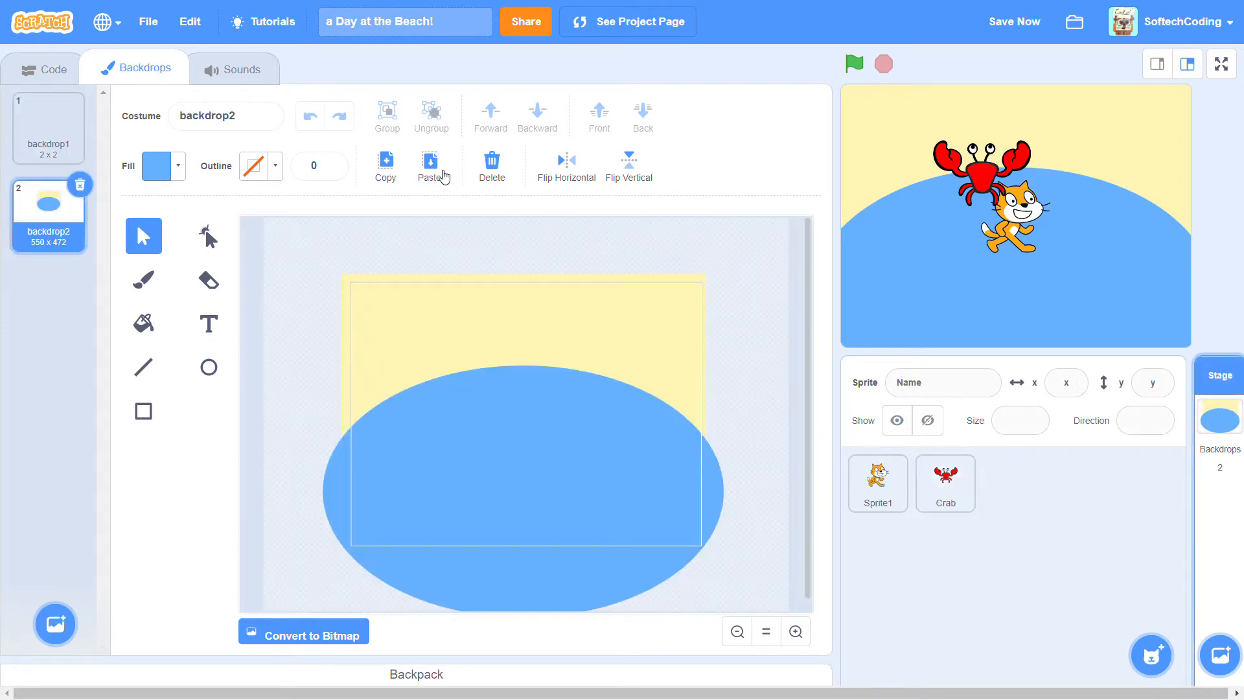
left_click(431, 169)
Shrink the pasted crab and place it on the left side of the yellow sand, just above the blue ellipse.
left_click_drag(528, 393, 428, 326)
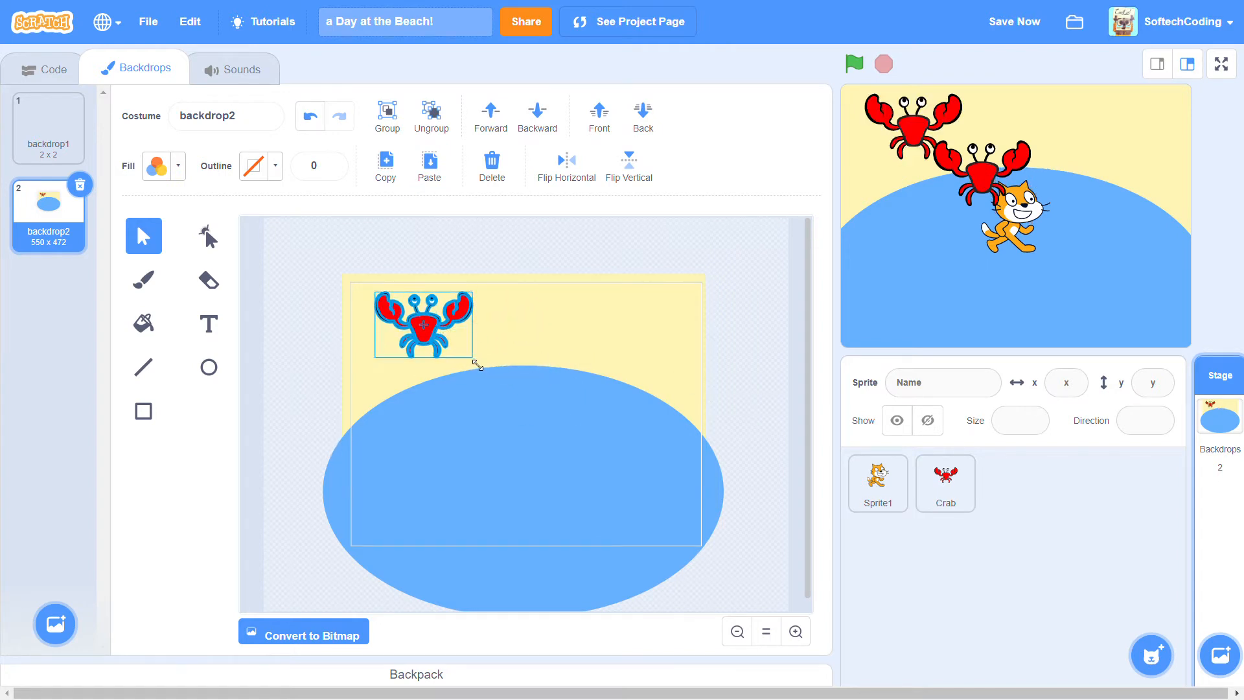
left_click_drag(478, 364, 440, 338)
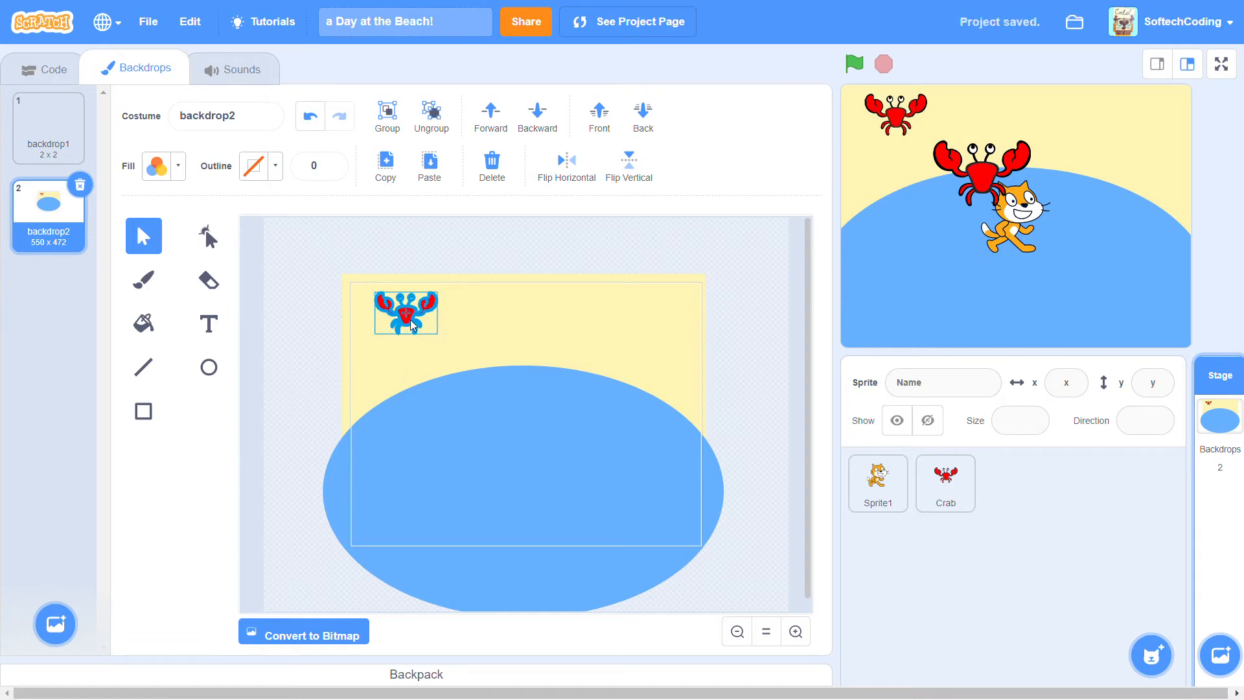
left_click_drag(412, 324, 416, 364)
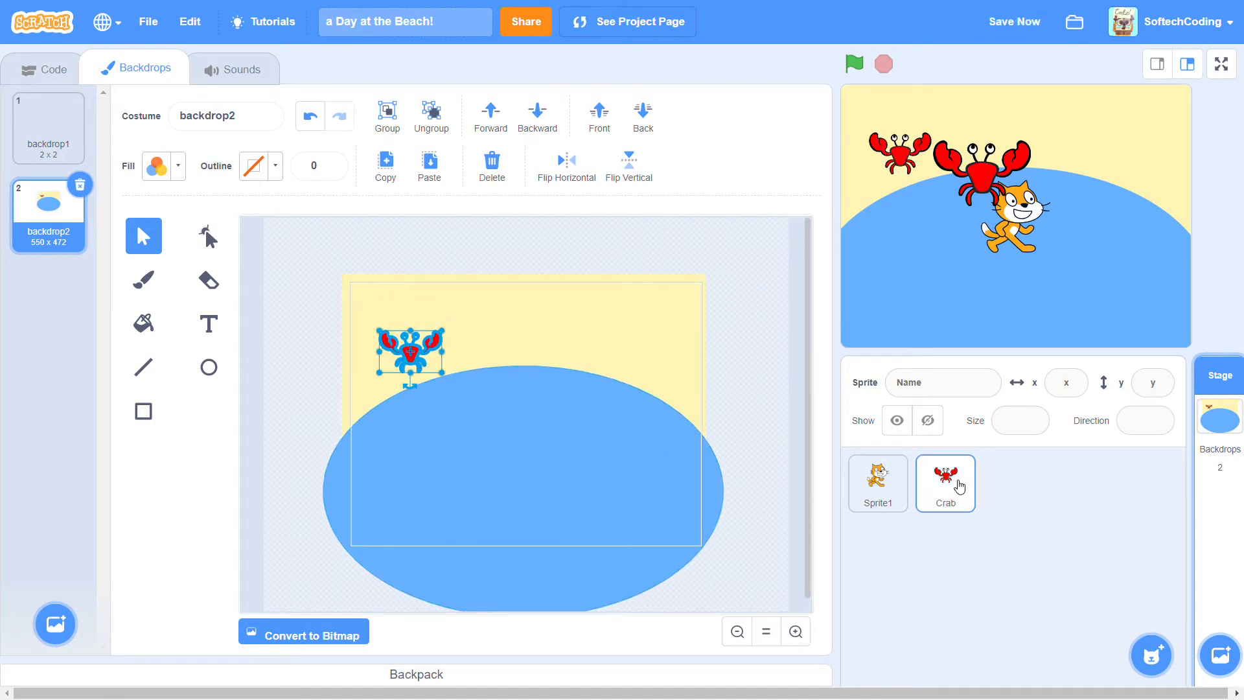
Delete the Crab sprite from the project and return to editing backdrop2.
left_click(956, 487)
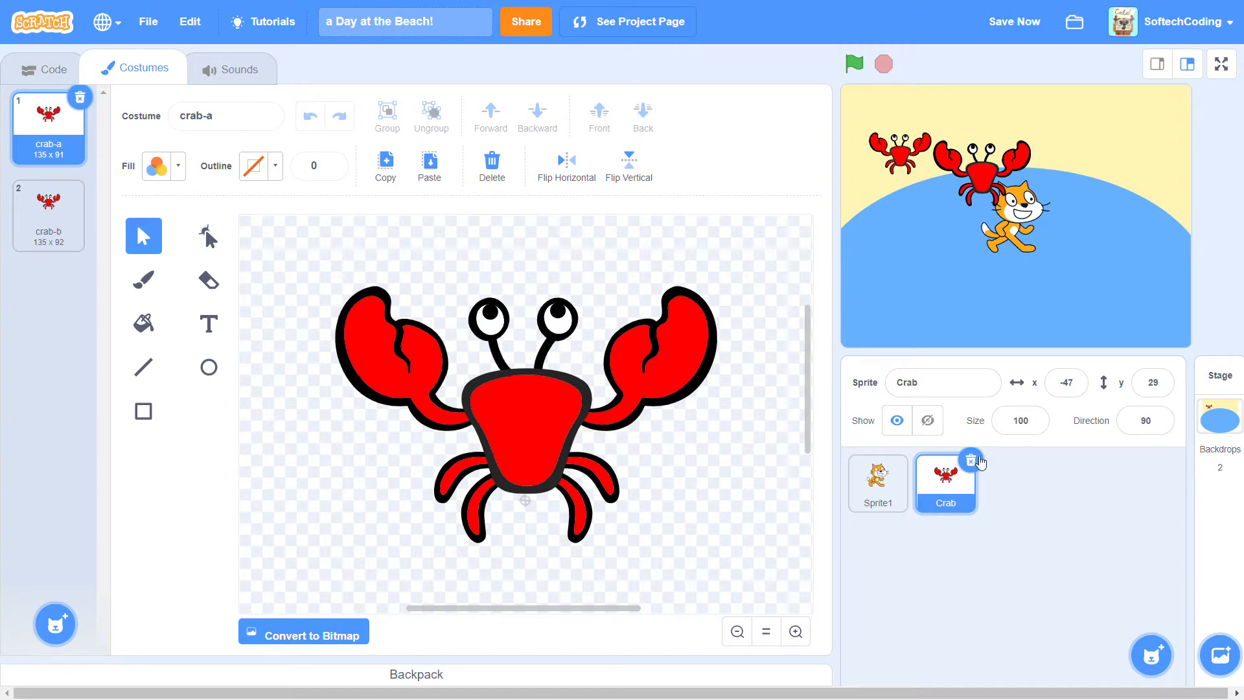
left_click(972, 461)
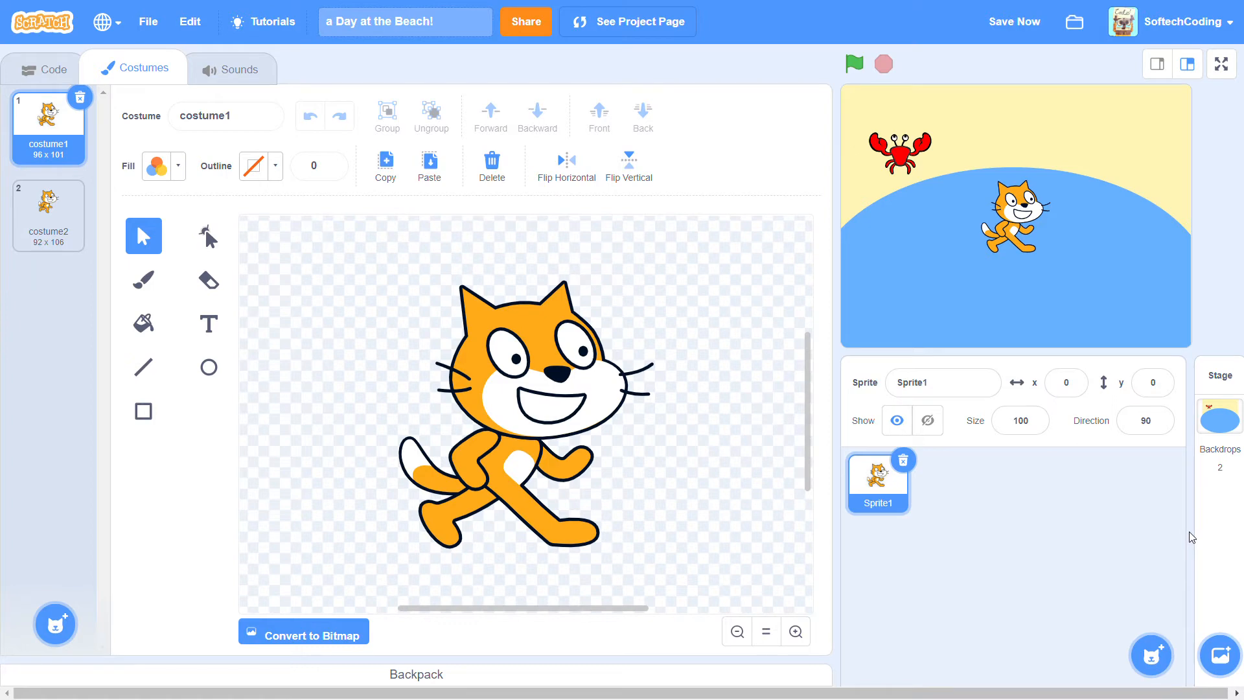
left_click(1220, 420)
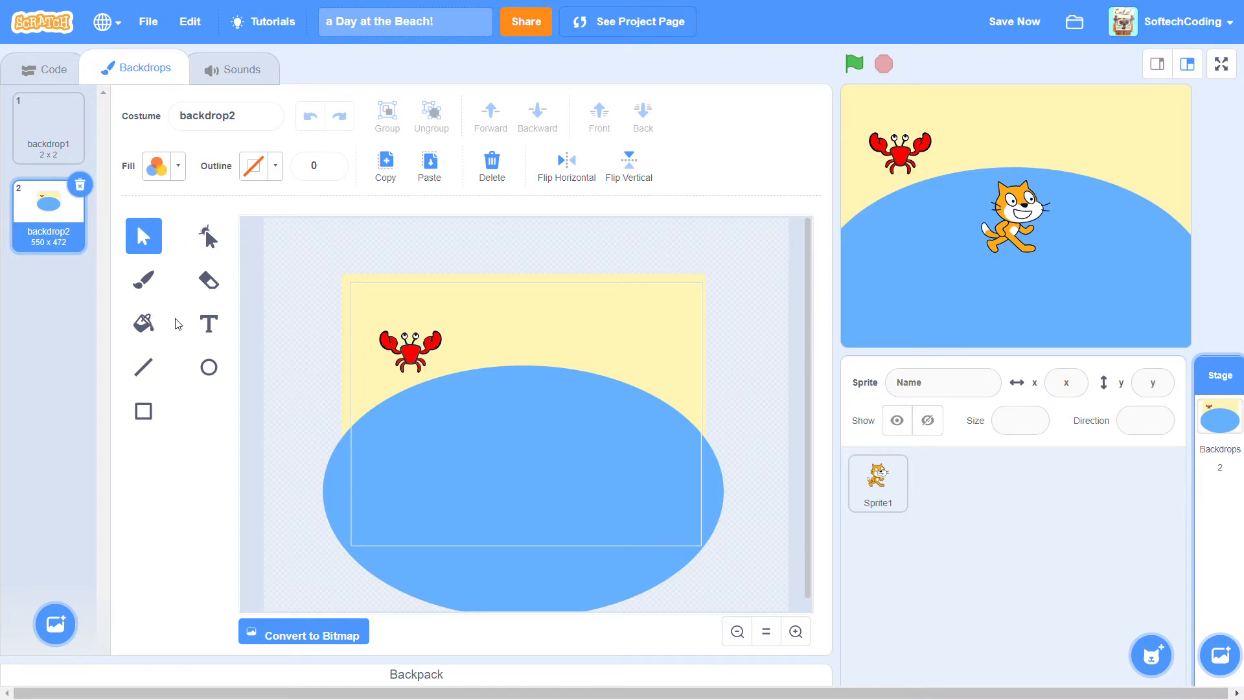
Set the Fill tool to a horizontal gradient from the crab's red to a lighter red with saturation 52.
left_click(146, 319)
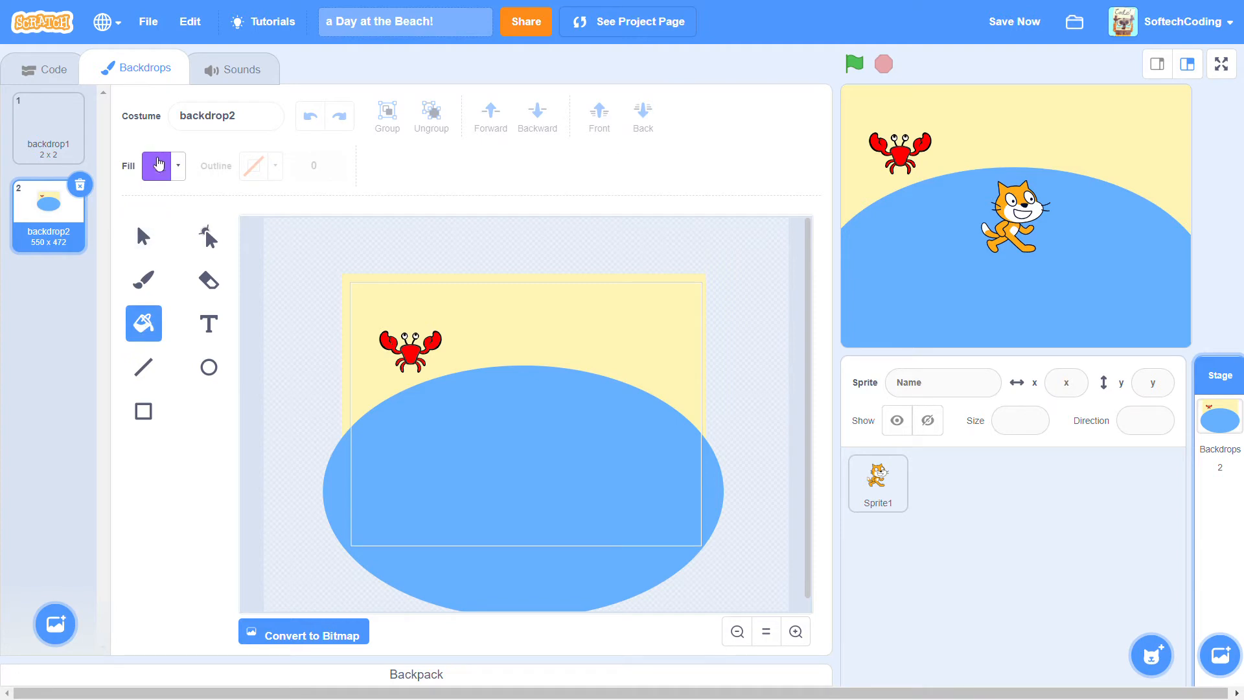
left_click(158, 166)
left_click(197, 370)
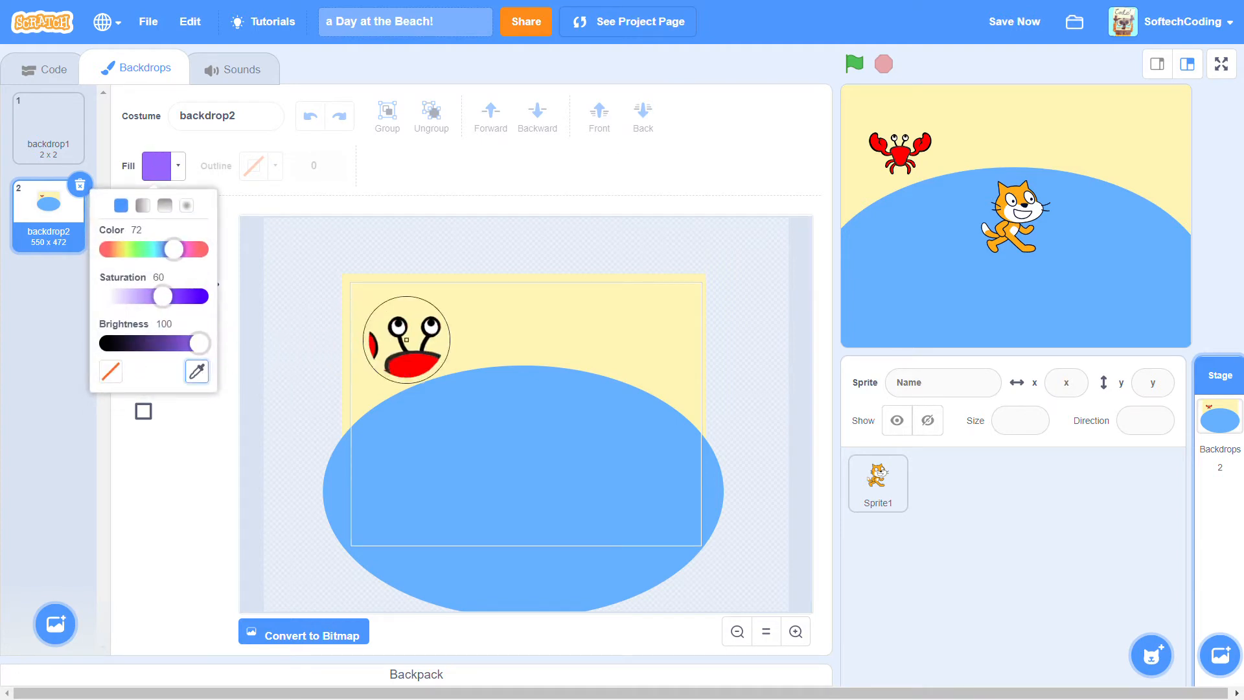
left_click(413, 350)
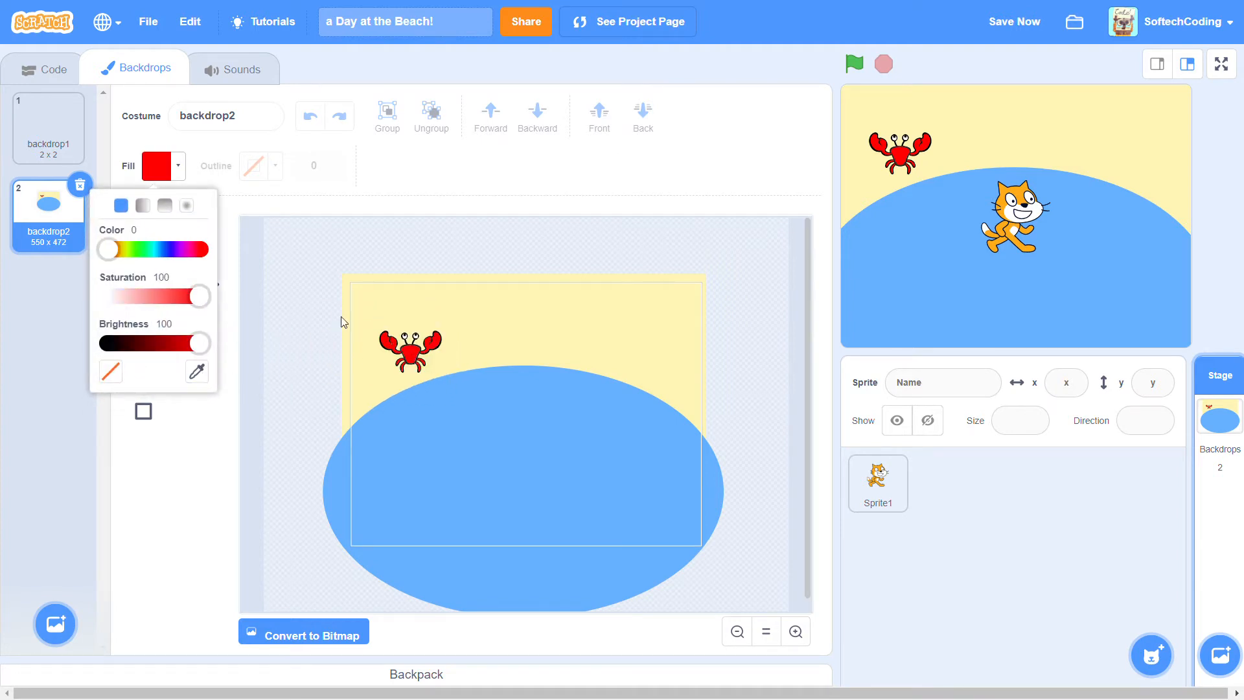
left_click(142, 206)
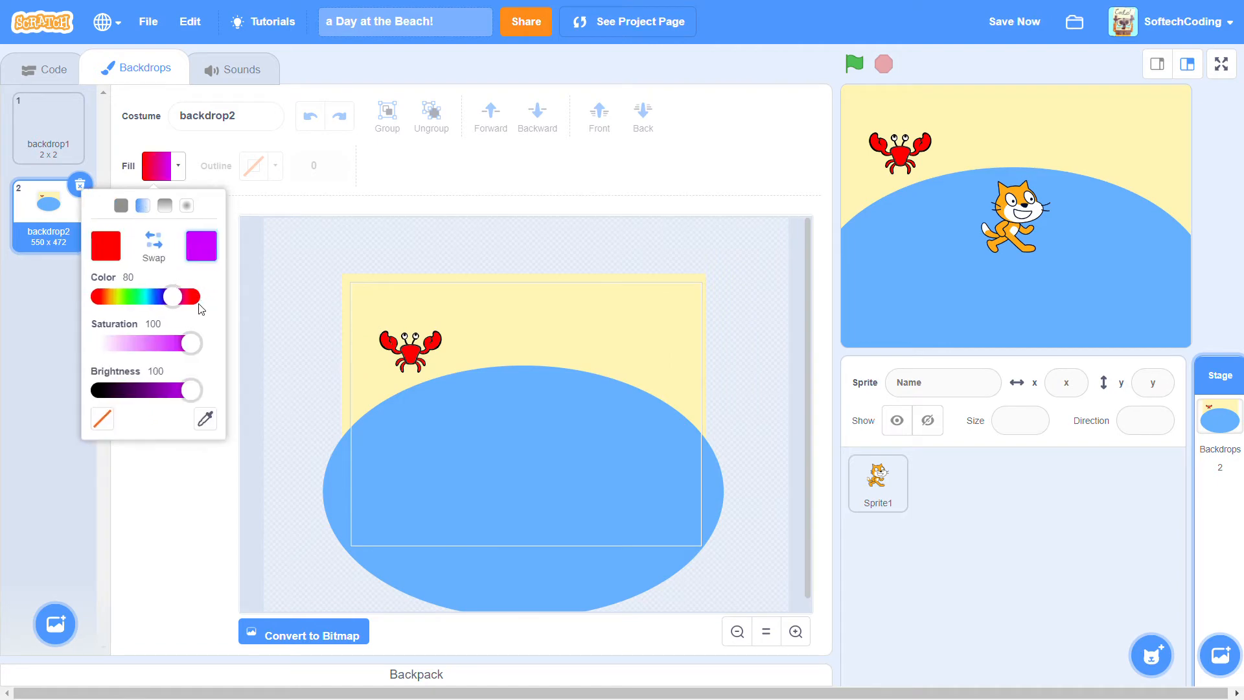
left_click(205, 417)
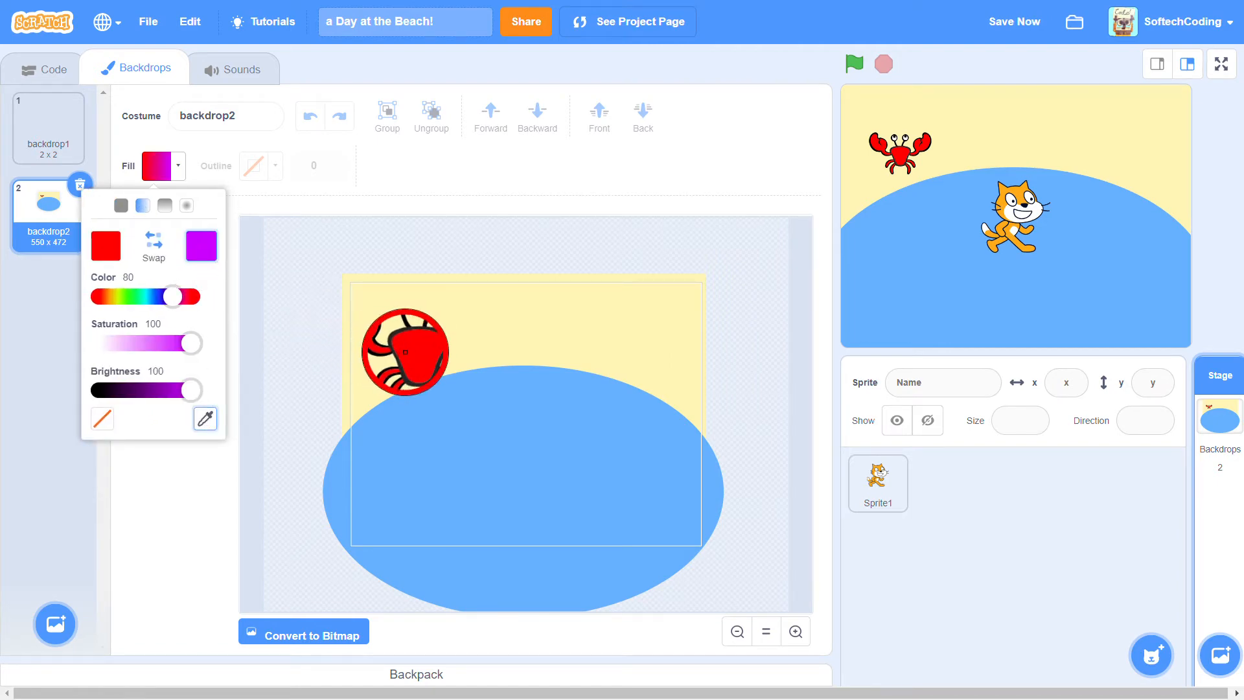
left_click(398, 346)
left_click_drag(191, 344, 157, 350)
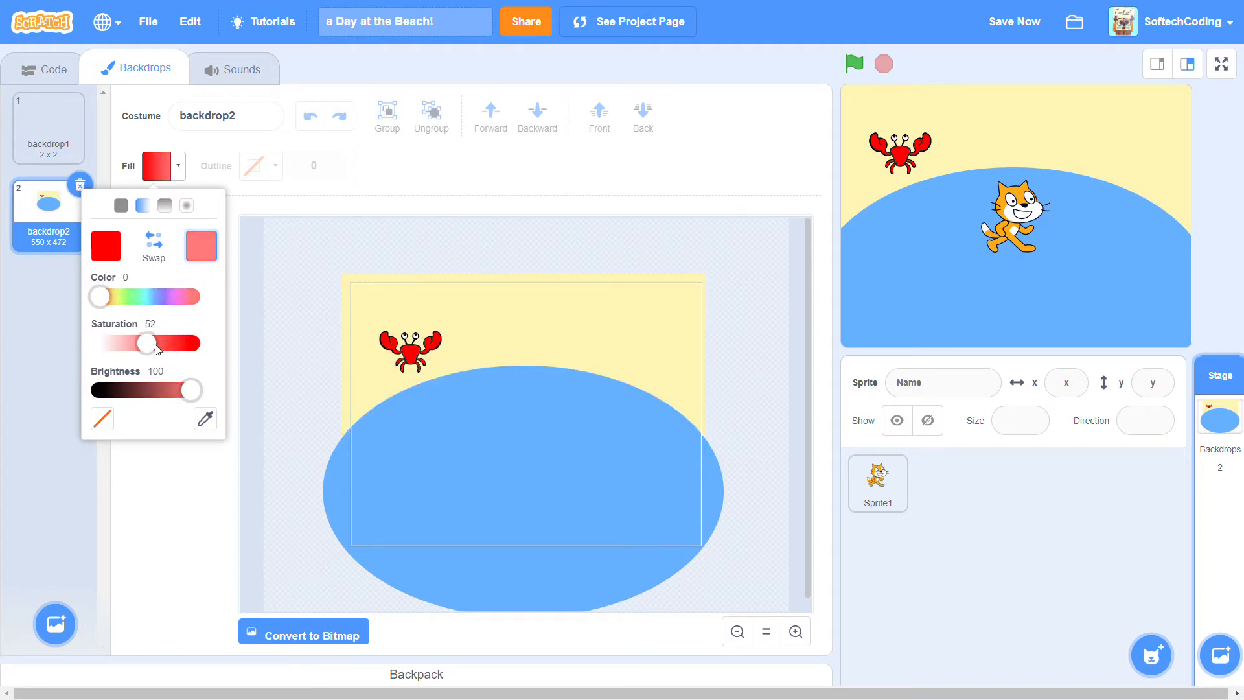
Fill the backdrop crab's body and claws with the red gradient.
left_click(466, 168)
left_click(411, 360)
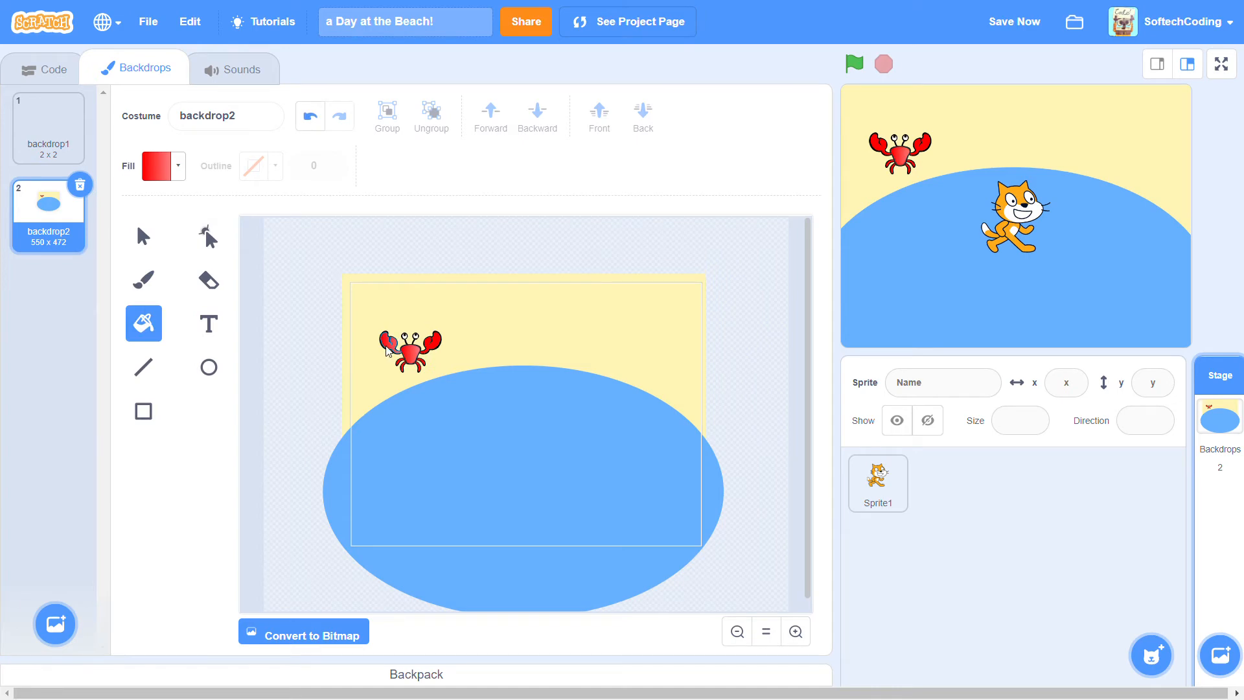
left_click(389, 342)
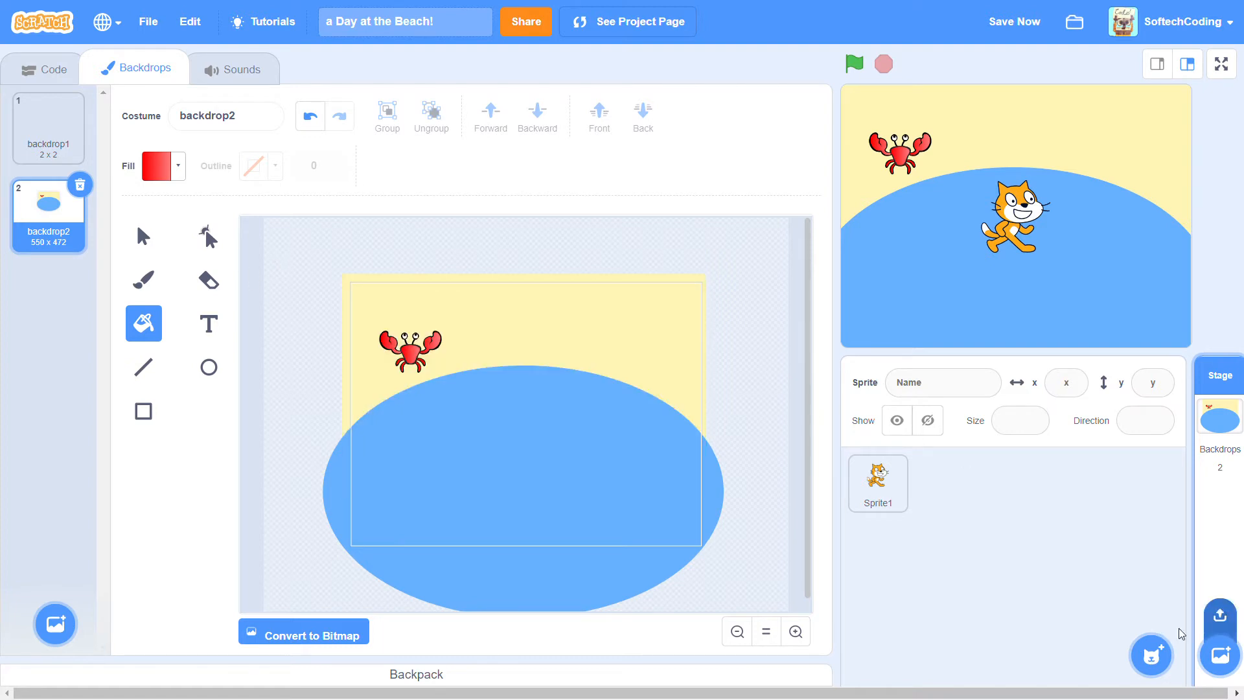
Add the Hat1 sprite from the Fashion category and select its hat-d costume.
left_click(1152, 656)
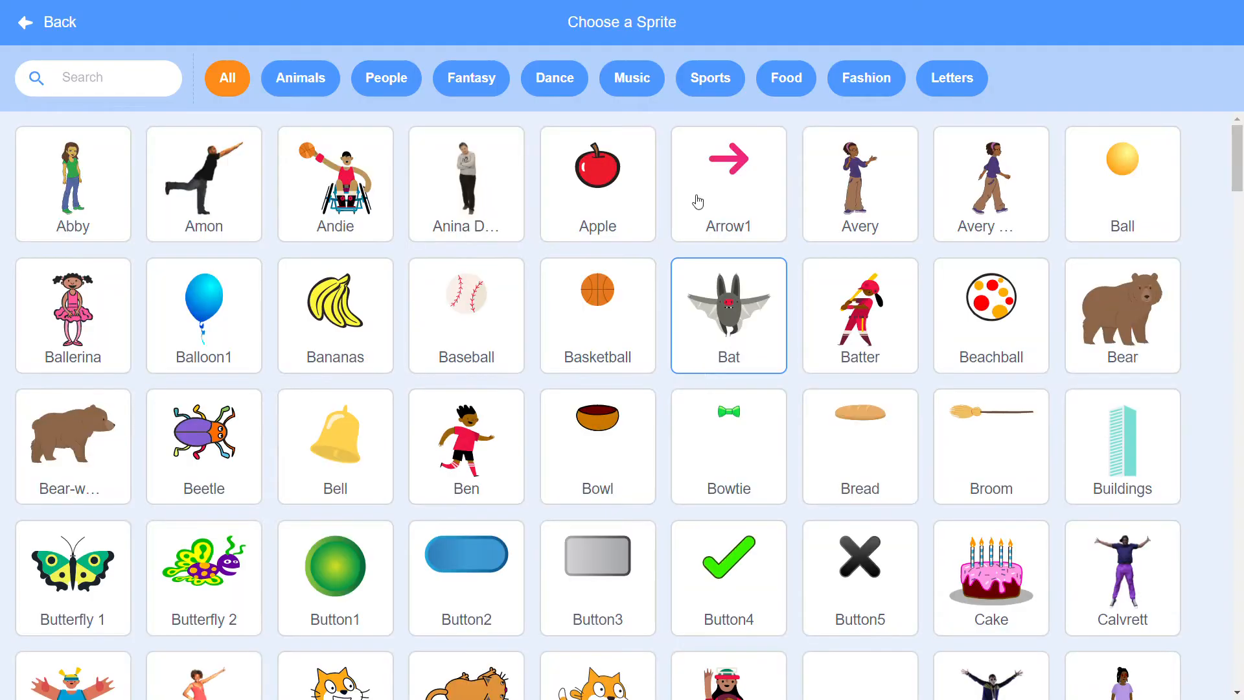
left_click(869, 92)
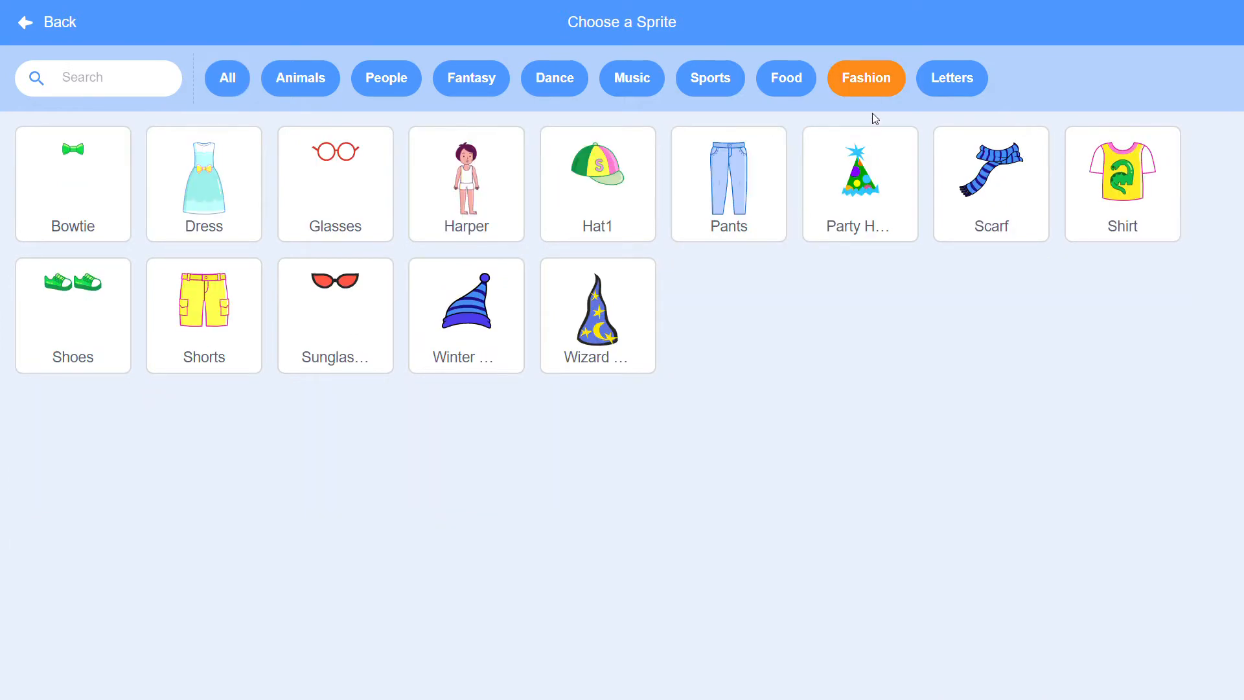
left_click(587, 199)
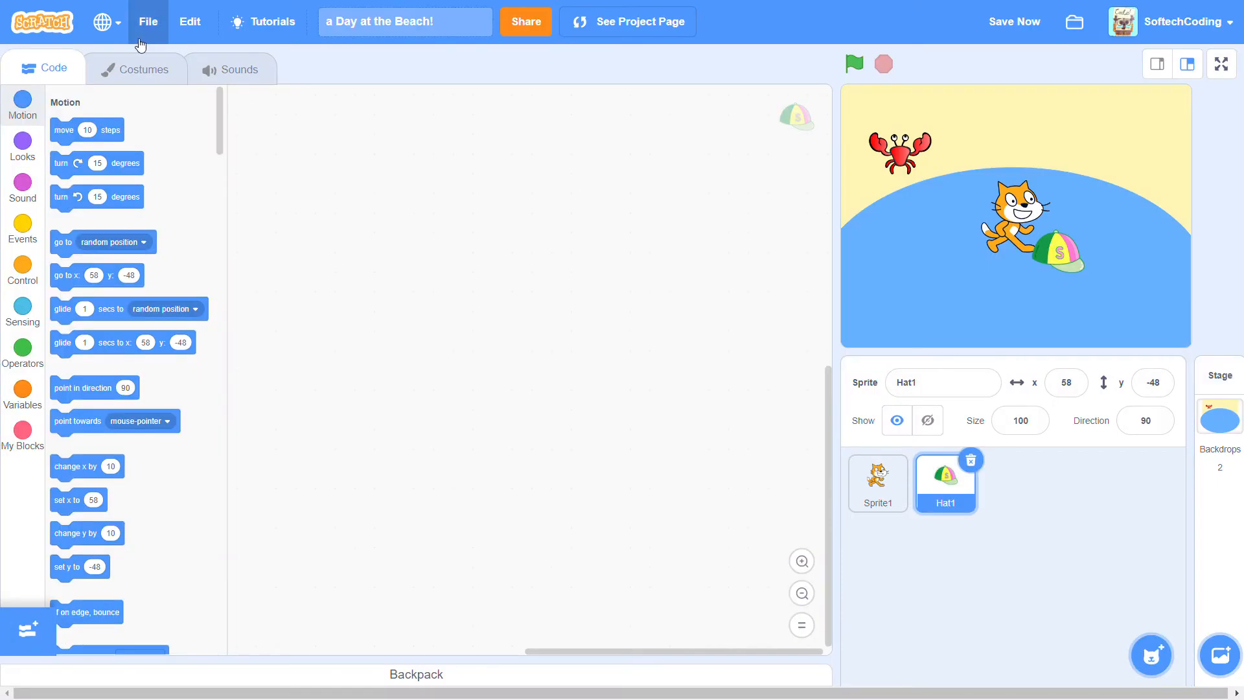
left_click(150, 69)
left_click(63, 378)
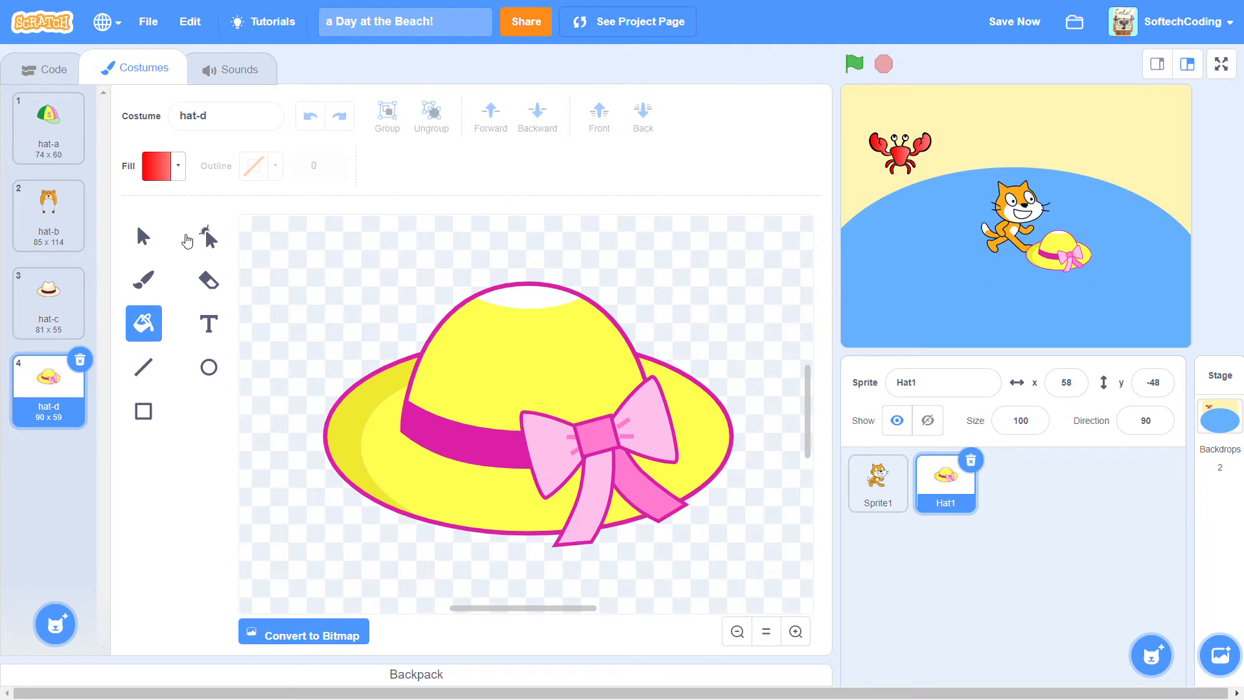
Copy the hat-d costume's artwork and delete the Hat1 sprite.
left_click(145, 238)
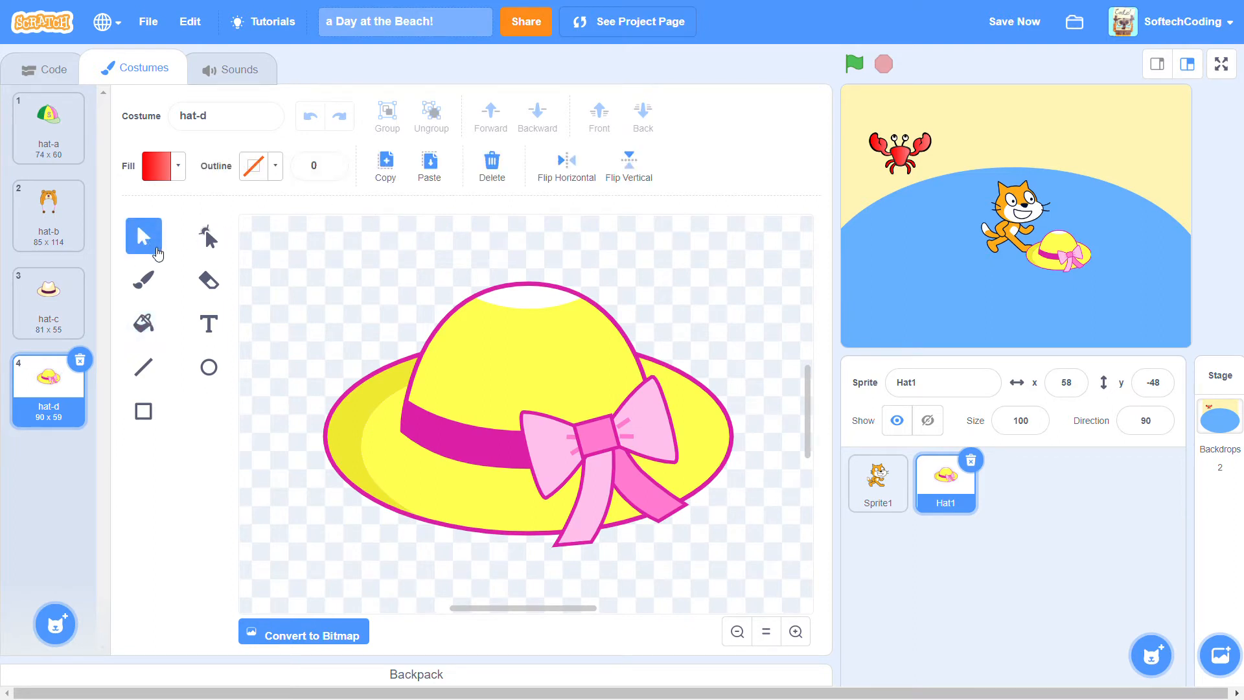
left_click(391, 173)
left_click(970, 460)
Paste the yellow hat into backdrop2 and move it onto the right side of the yellow sand.
left_click(1240, 416)
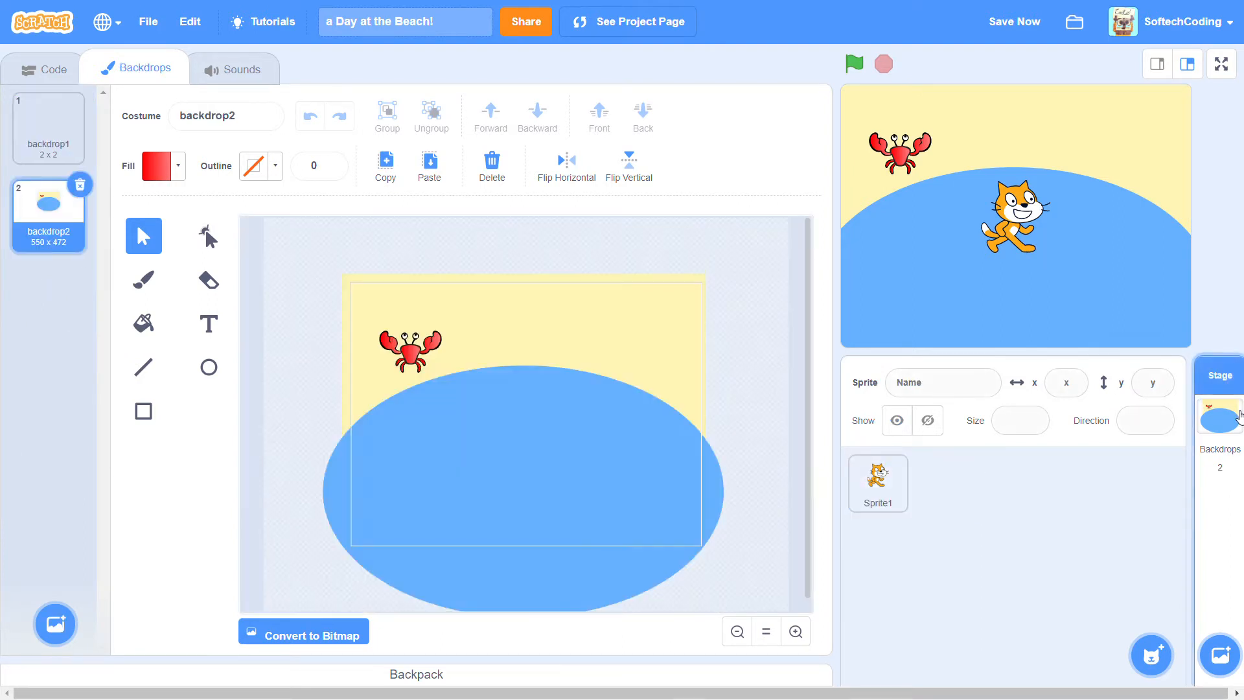
left_click(429, 165)
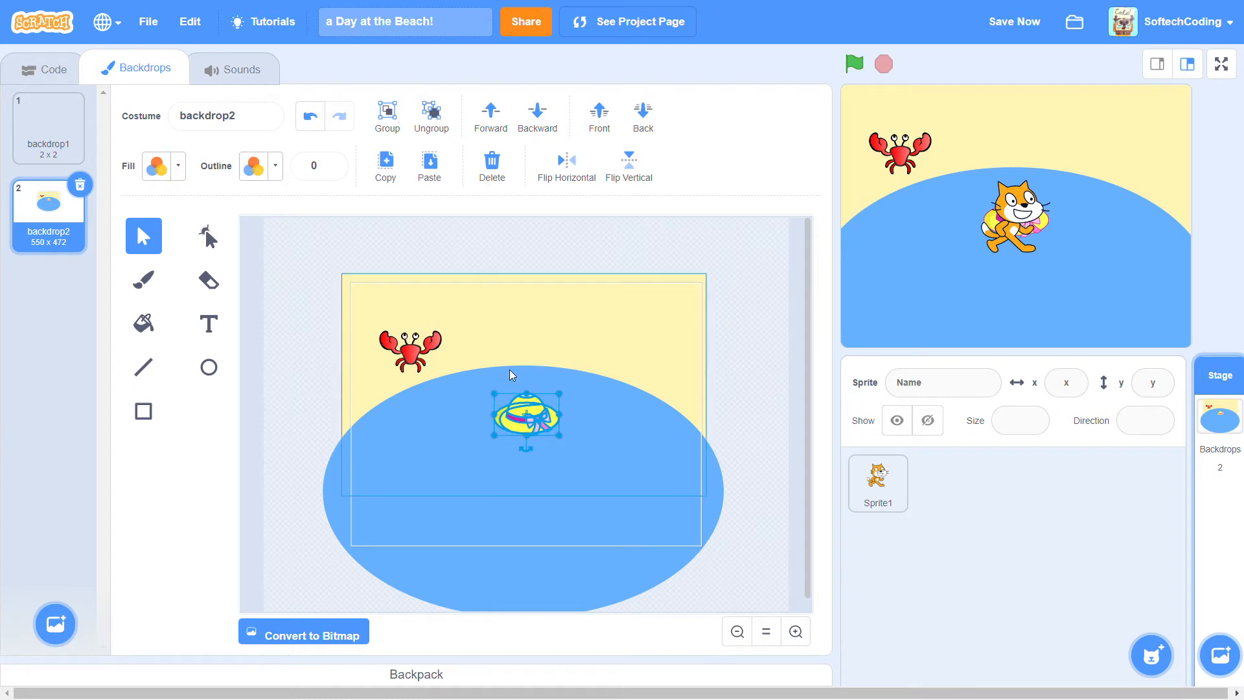
left_click_drag(543, 425, 568, 339)
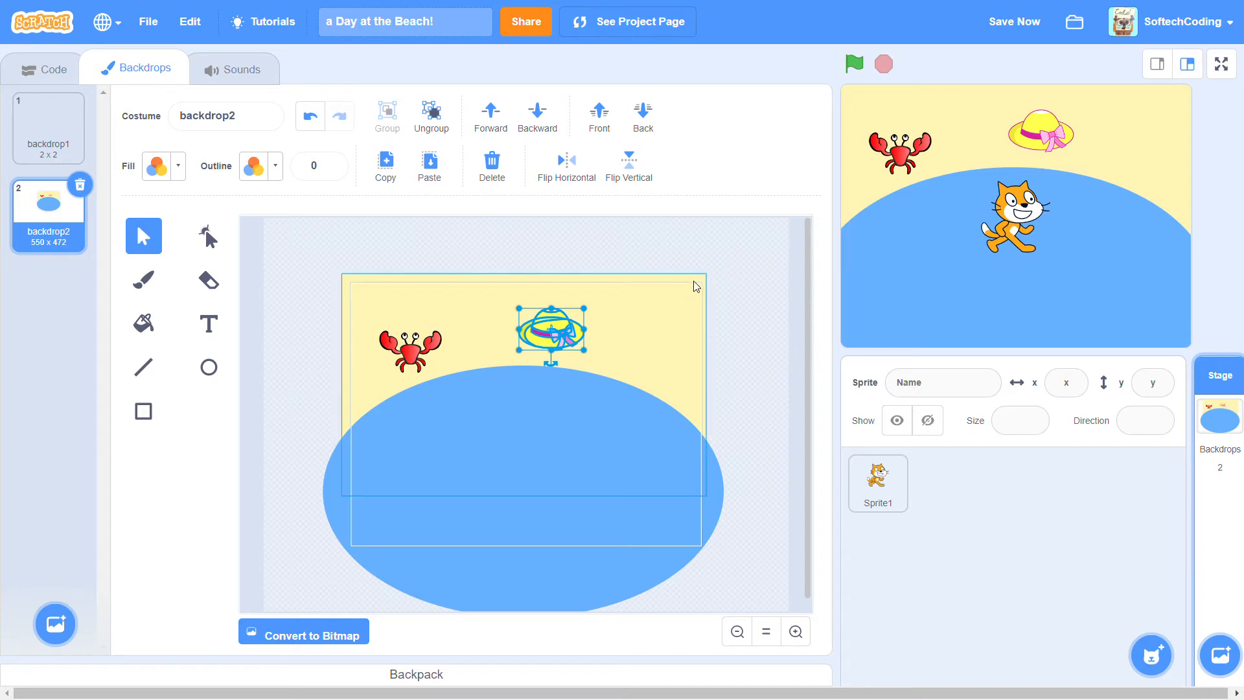
left_click(723, 287)
left_click_drag(550, 330, 594, 334)
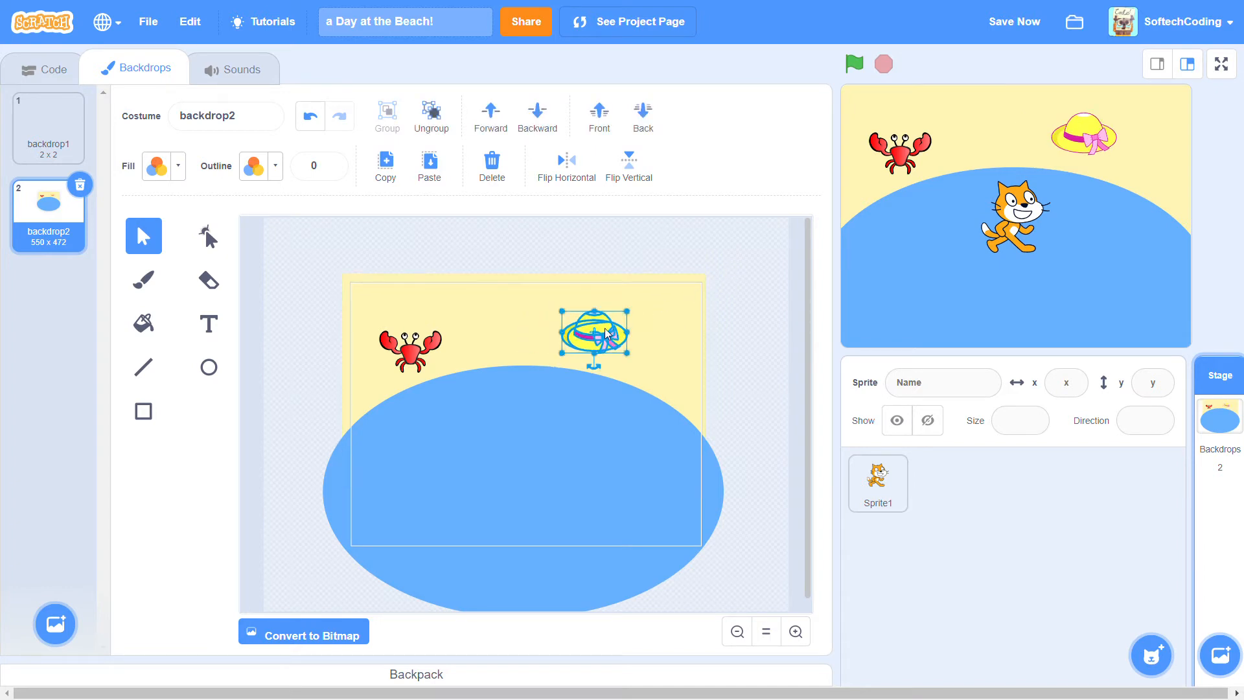
left_click(760, 325)
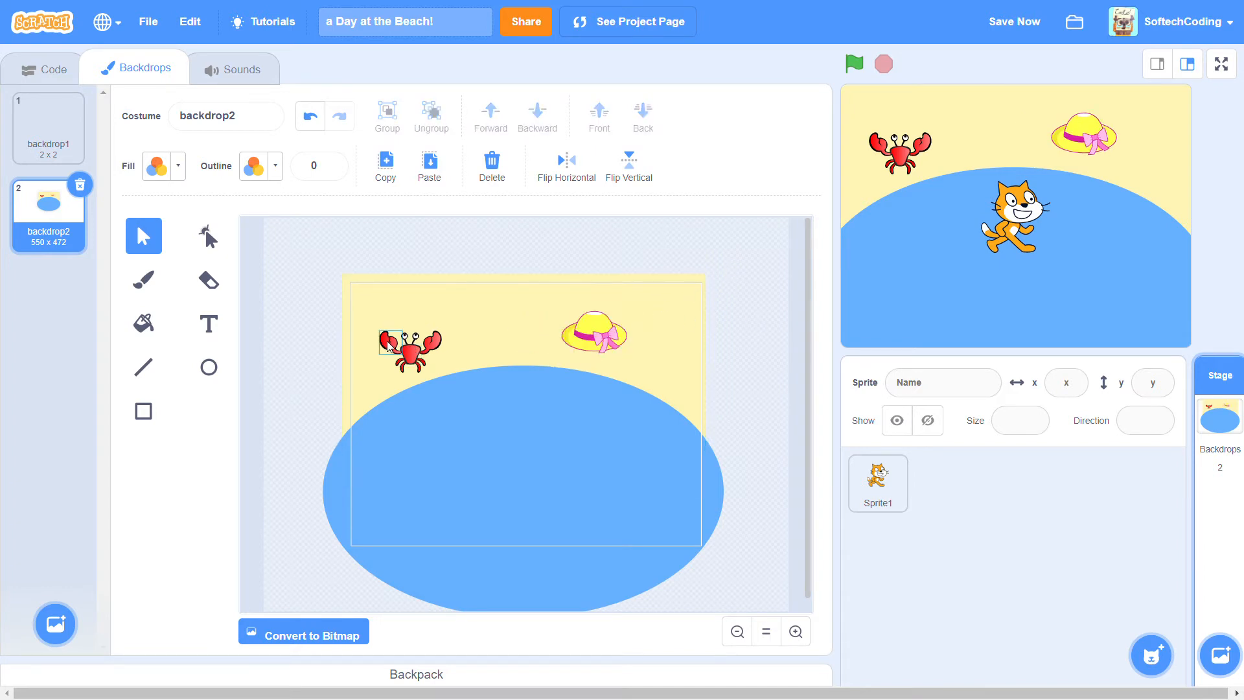
Undo the stray move of the crab's left claw and nudge the hat slightly right and down on the sand.
left_click_drag(394, 350, 352, 350)
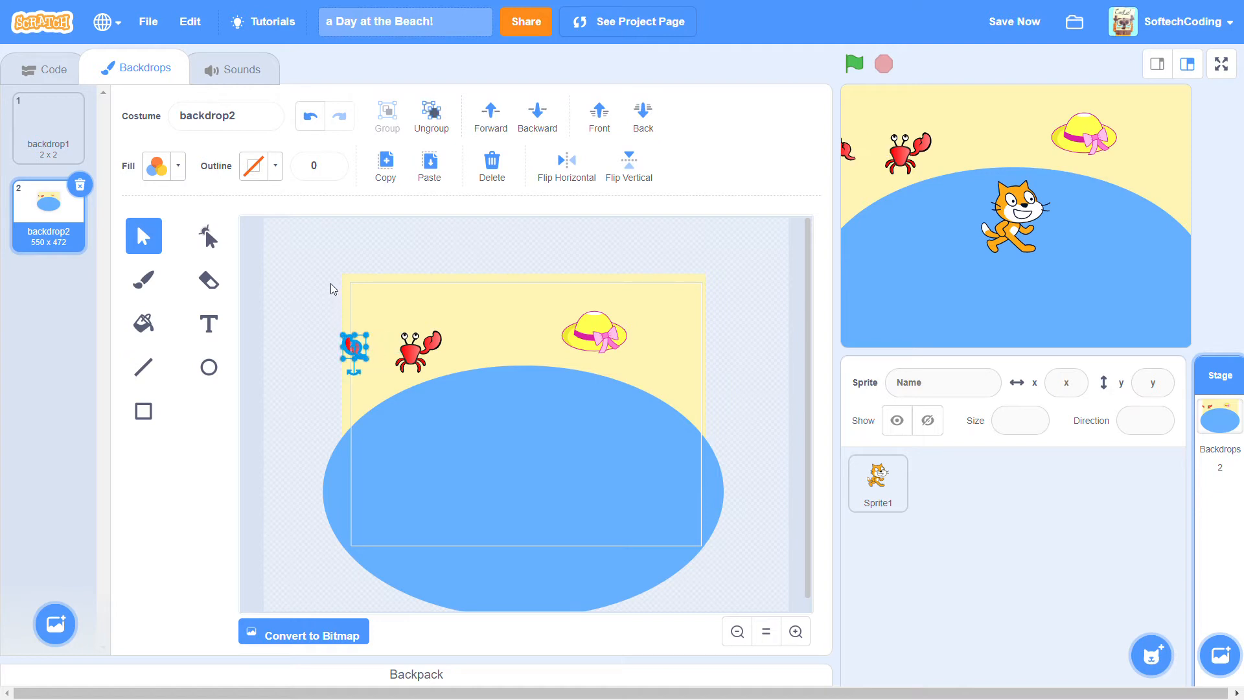
left_click(309, 115)
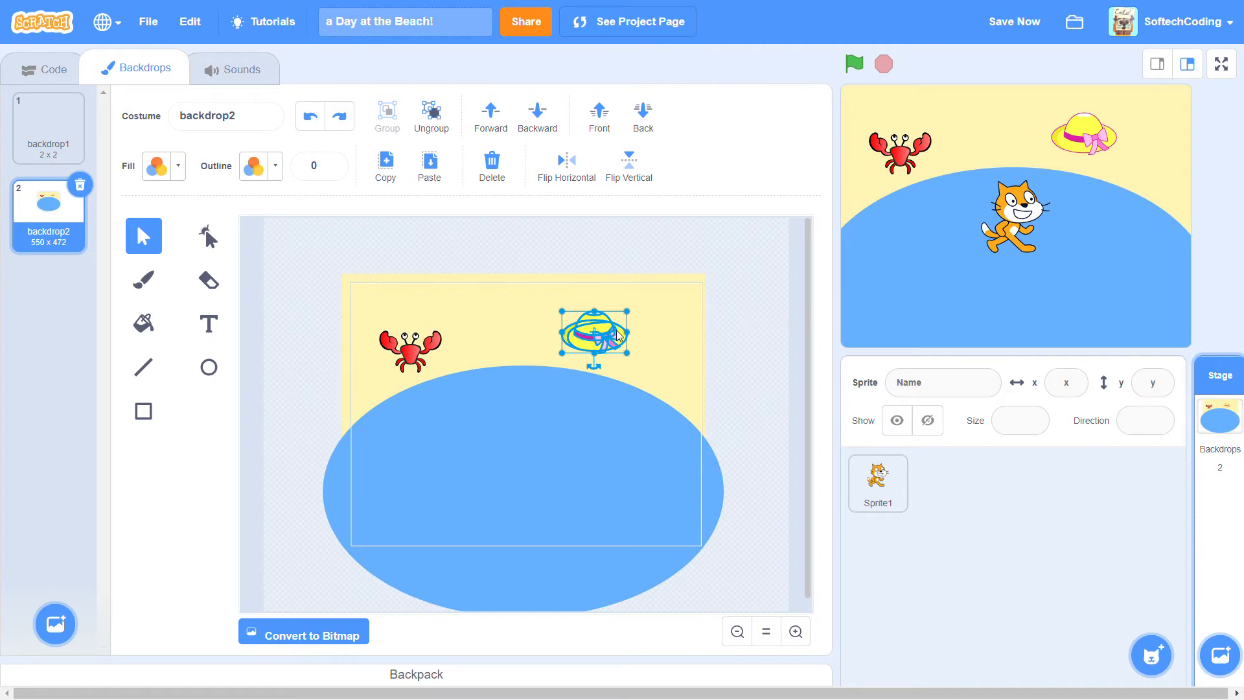
left_click_drag(617, 335, 632, 341)
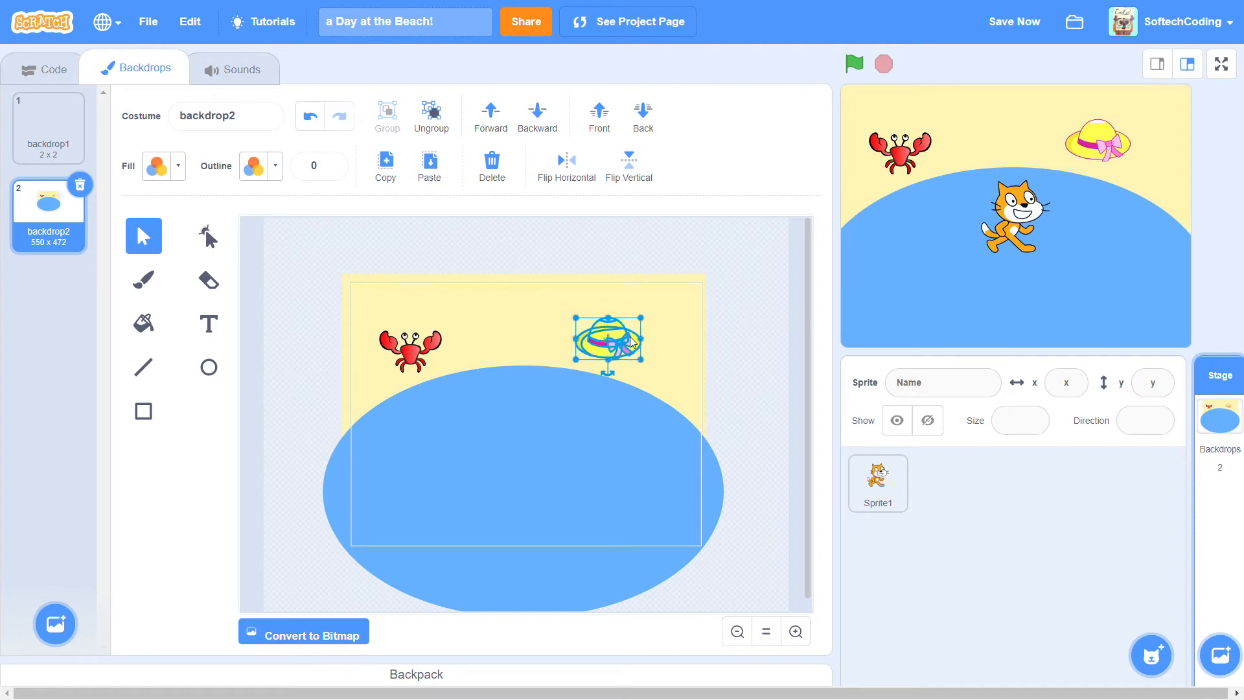
left_click(743, 363)
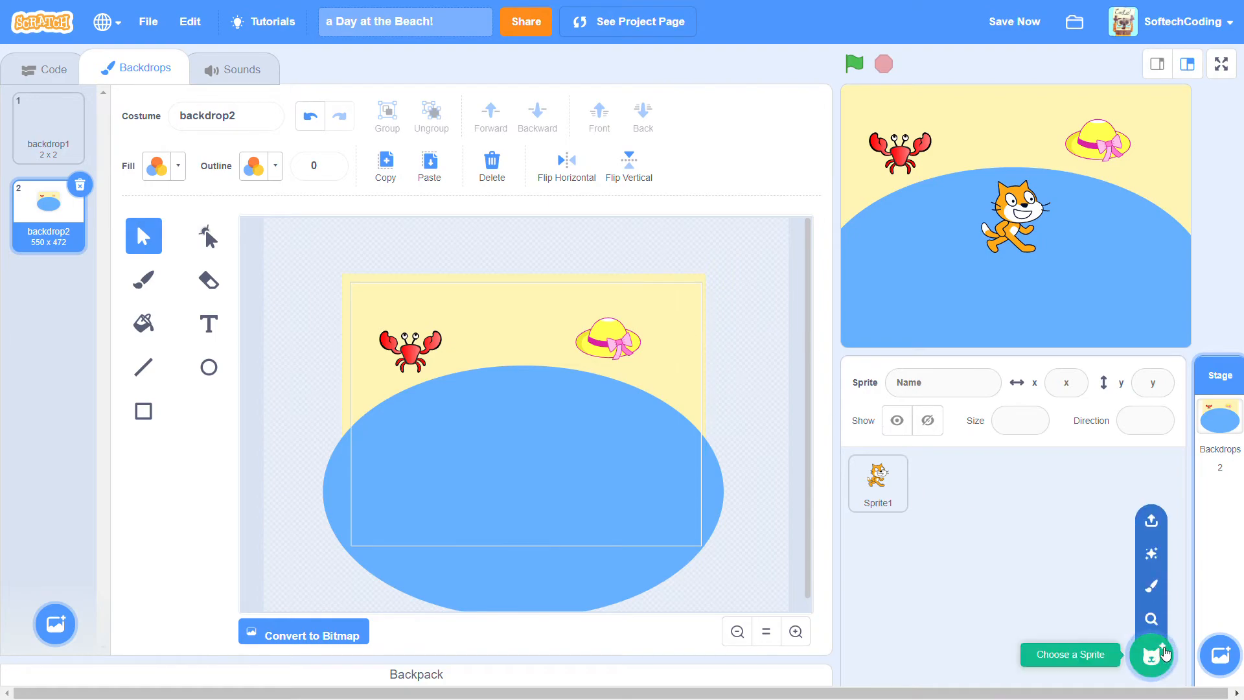
Search the sprite library for "ball", add the Beachball sprite and open its costume for editing.
left_click(1152, 656)
left_click(114, 94)
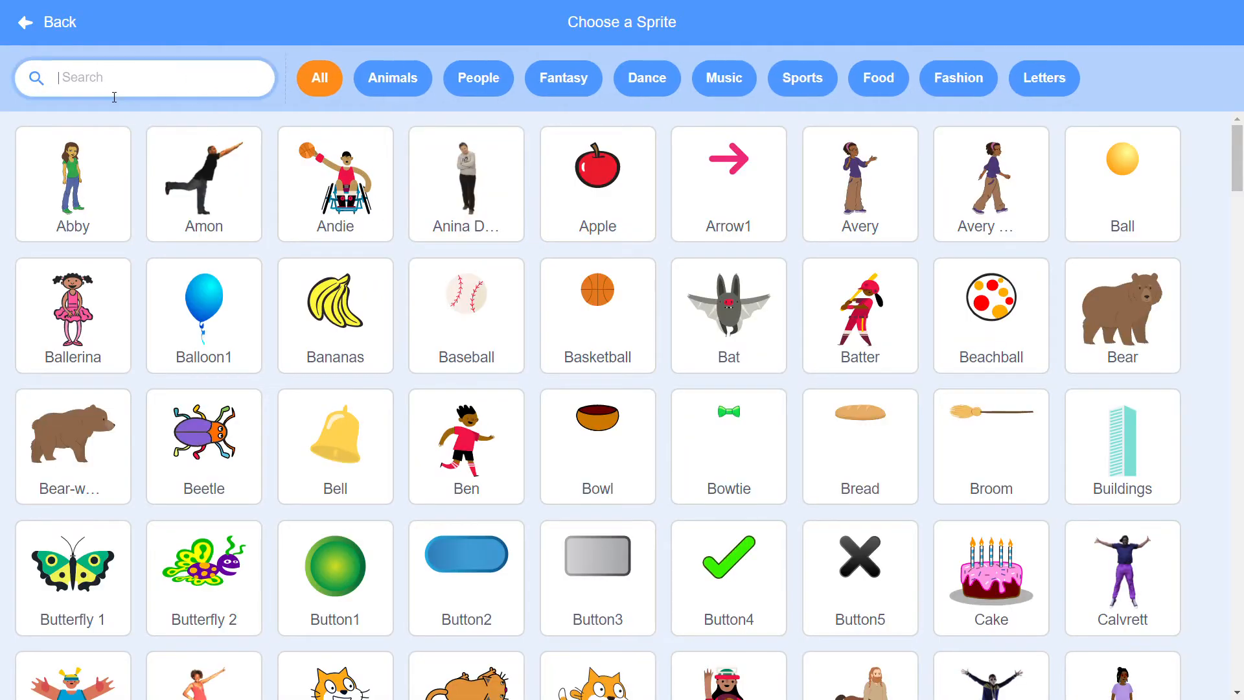
type("ball")
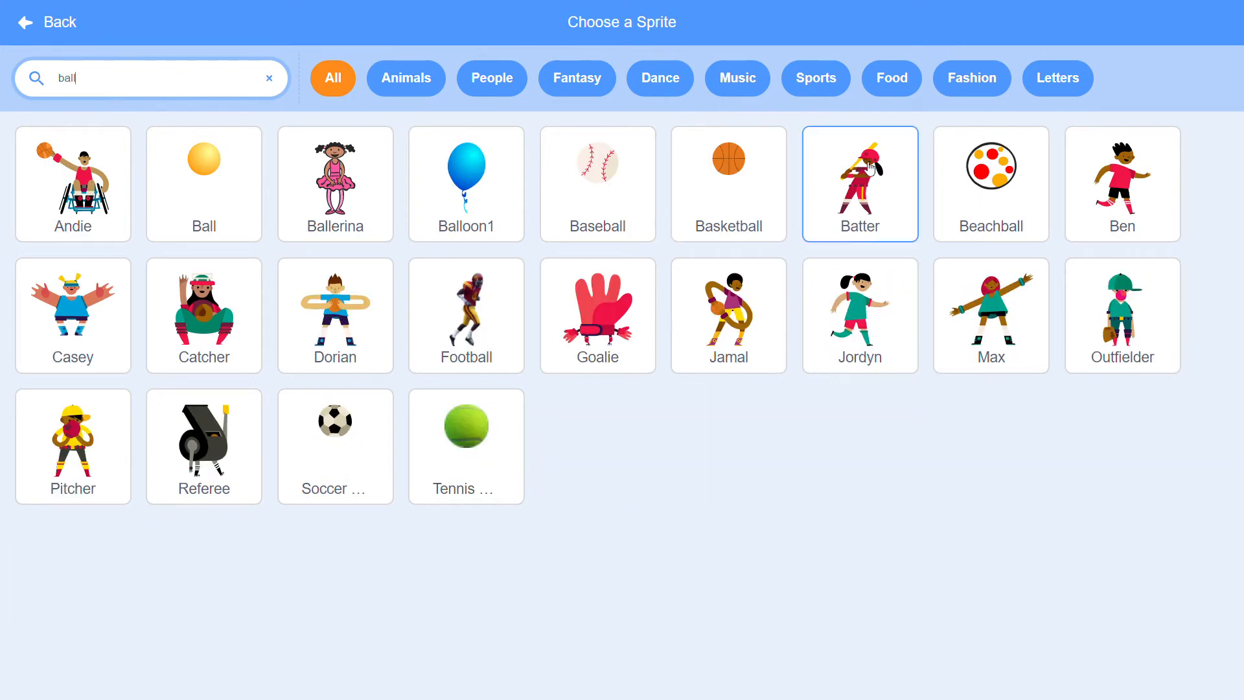
left_click(988, 232)
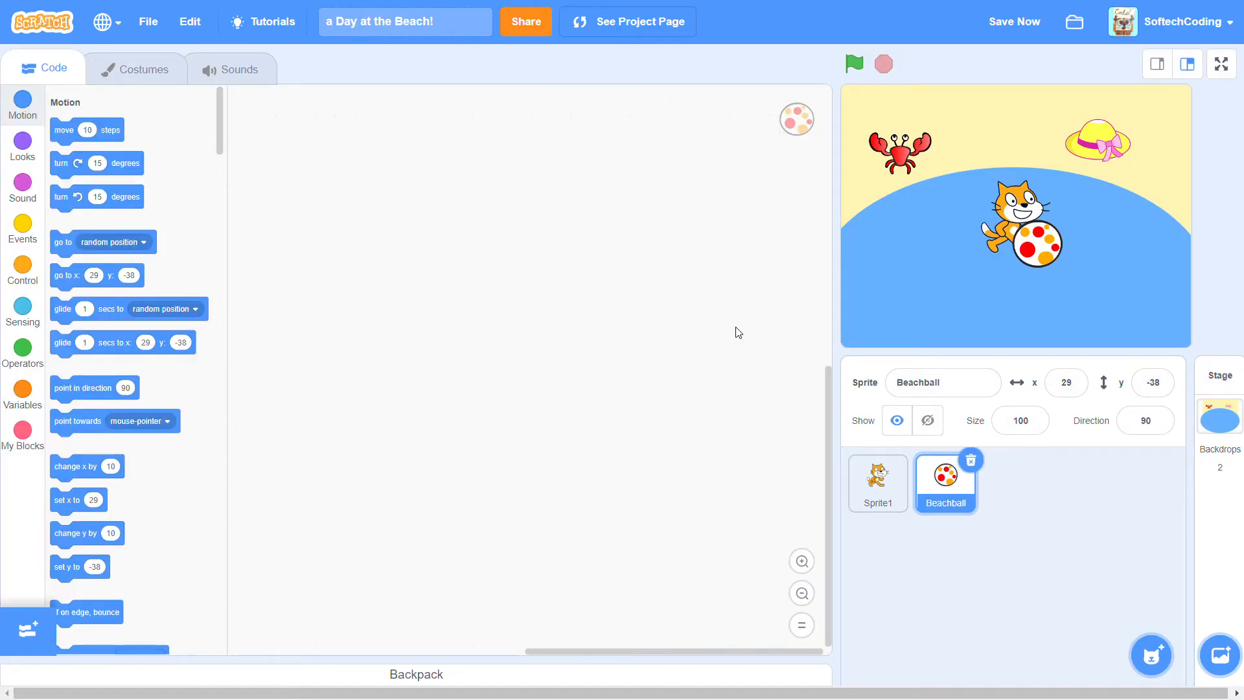
left_click(142, 70)
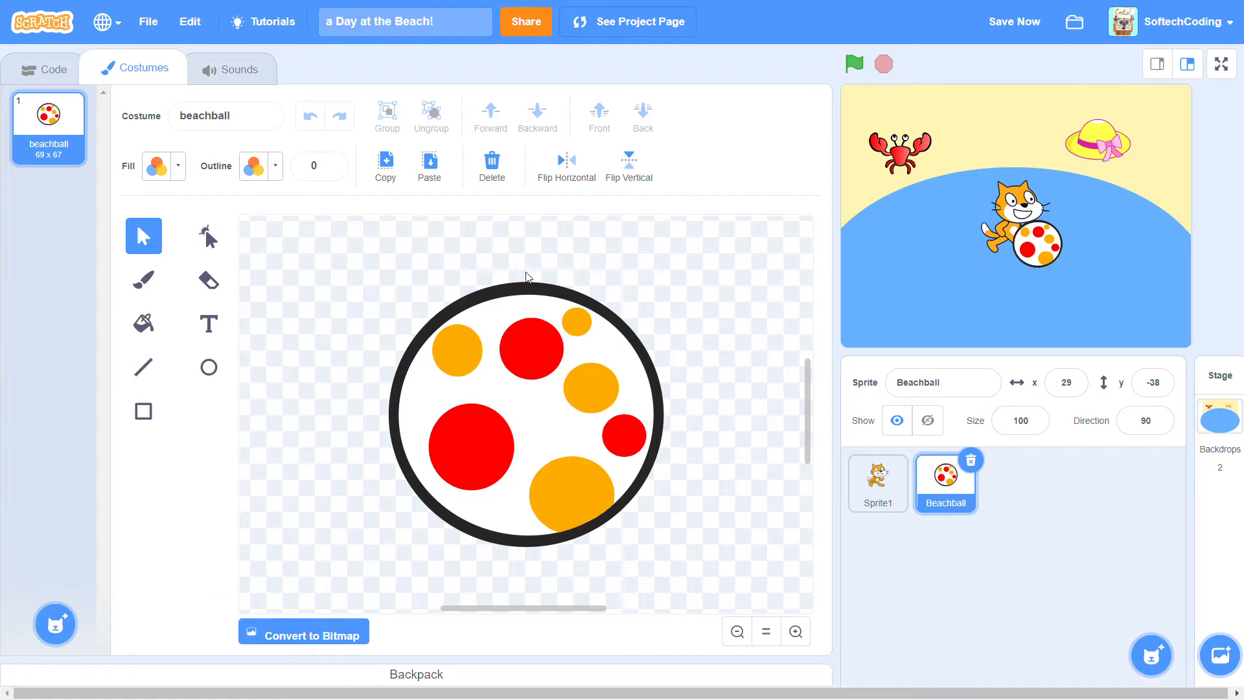
Delete the Beachball sprite and paste the copied ball as a group into backdrop2, on the sand between the crab and the hat.
left_click(970, 461)
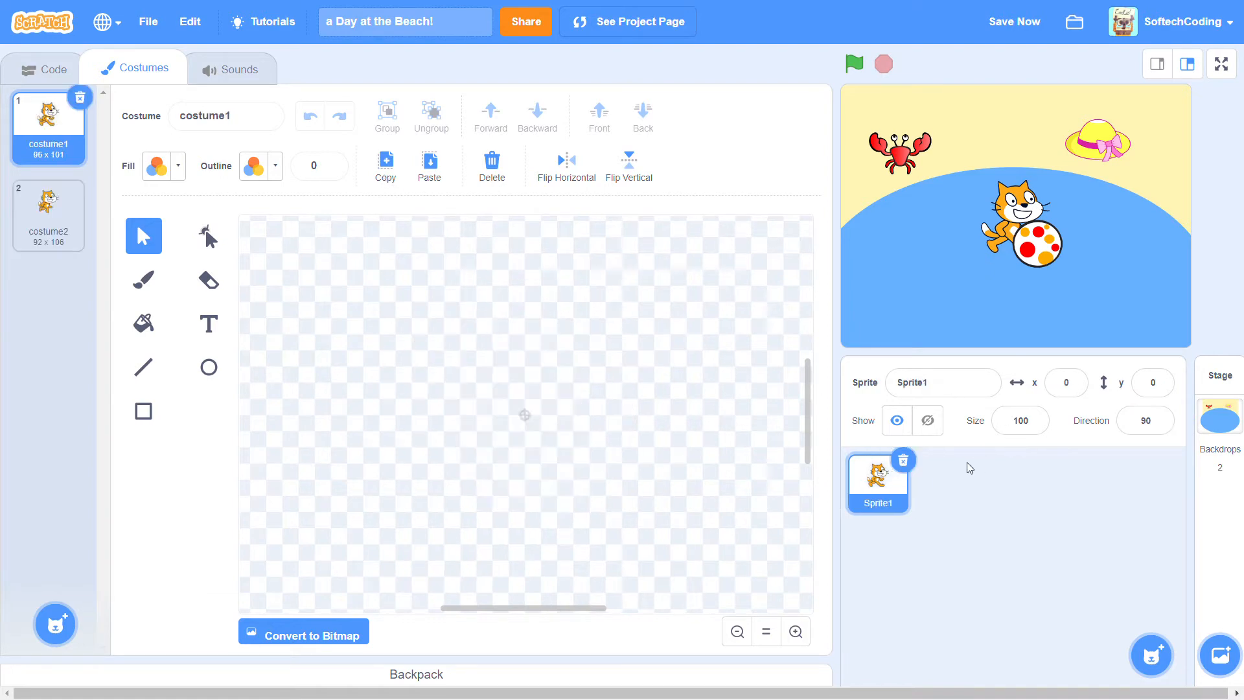
left_click(1218, 415)
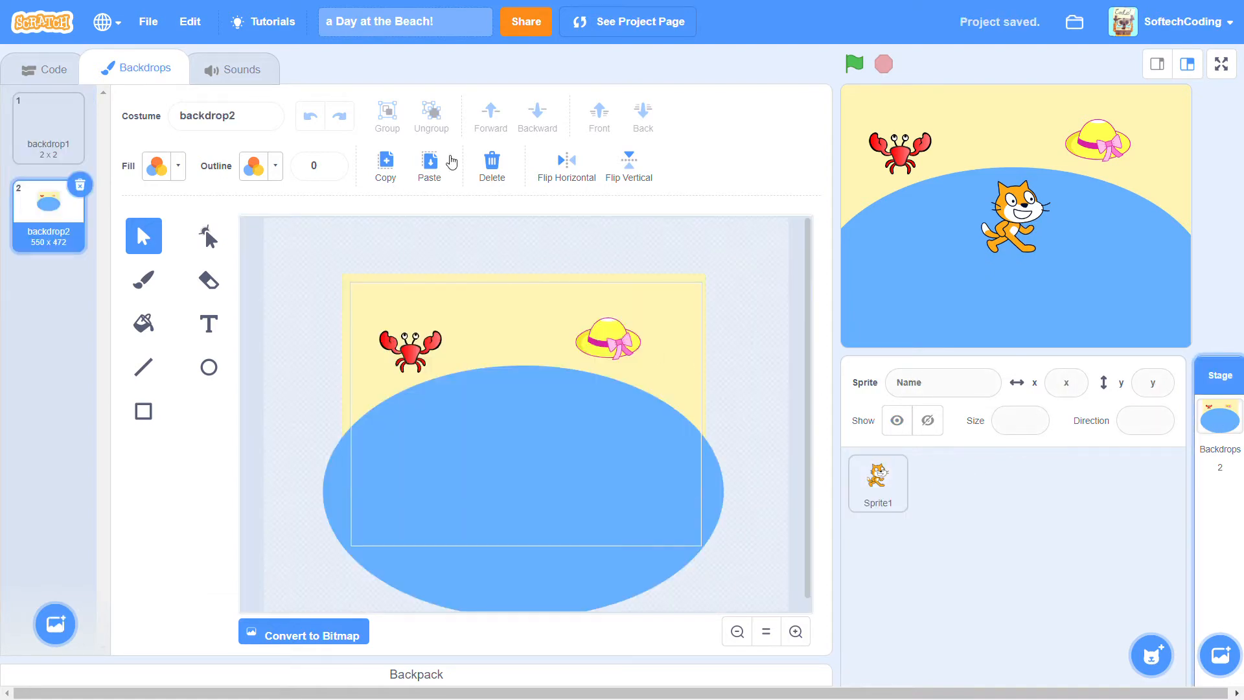
left_click(451, 161)
left_click_drag(530, 431, 547, 313)
left_click(387, 117)
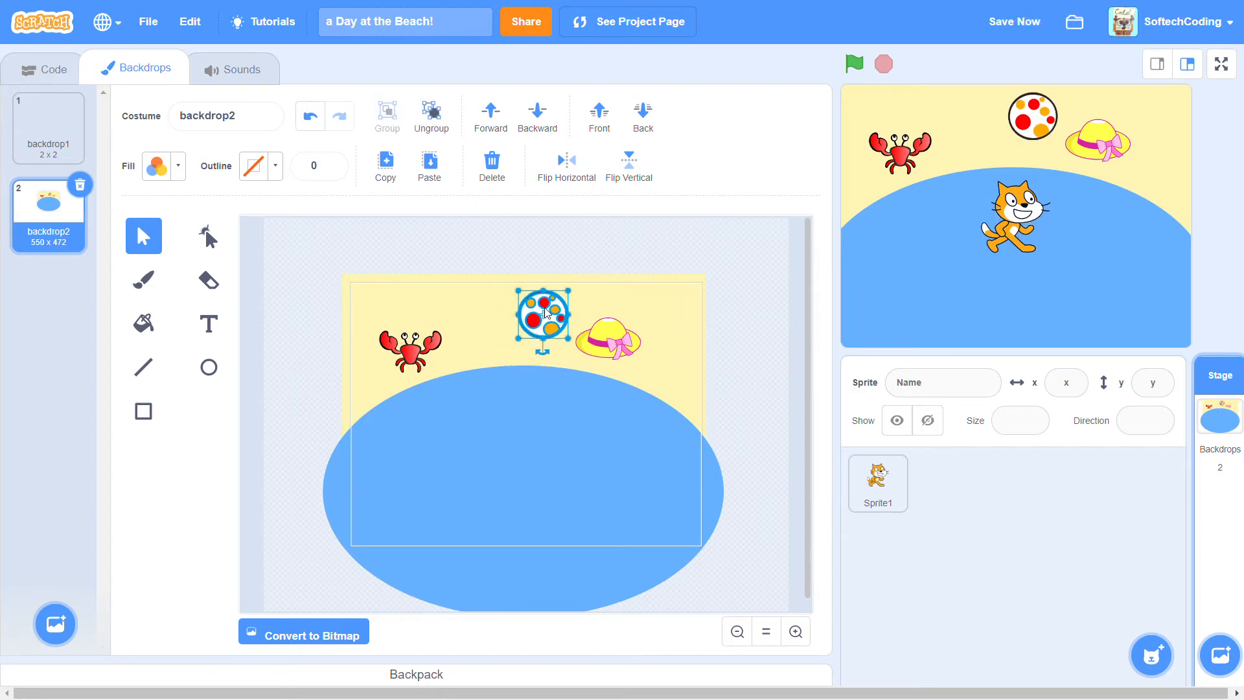
left_click(614, 342)
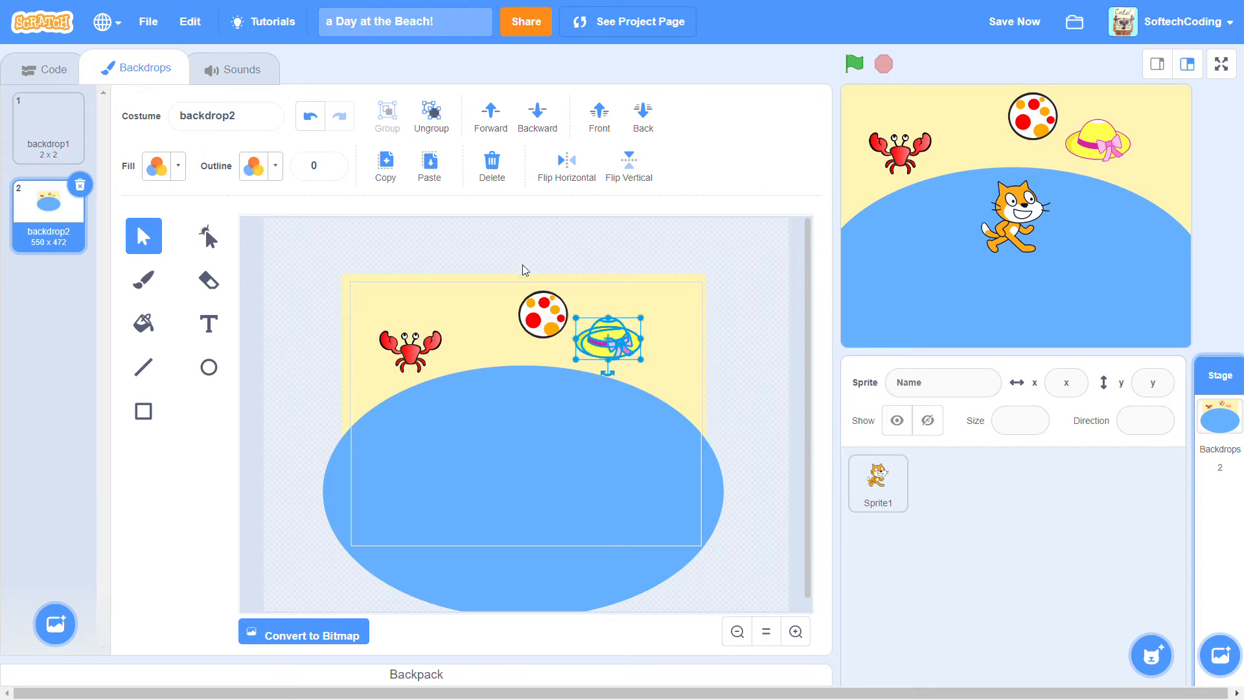
left_click(708, 242)
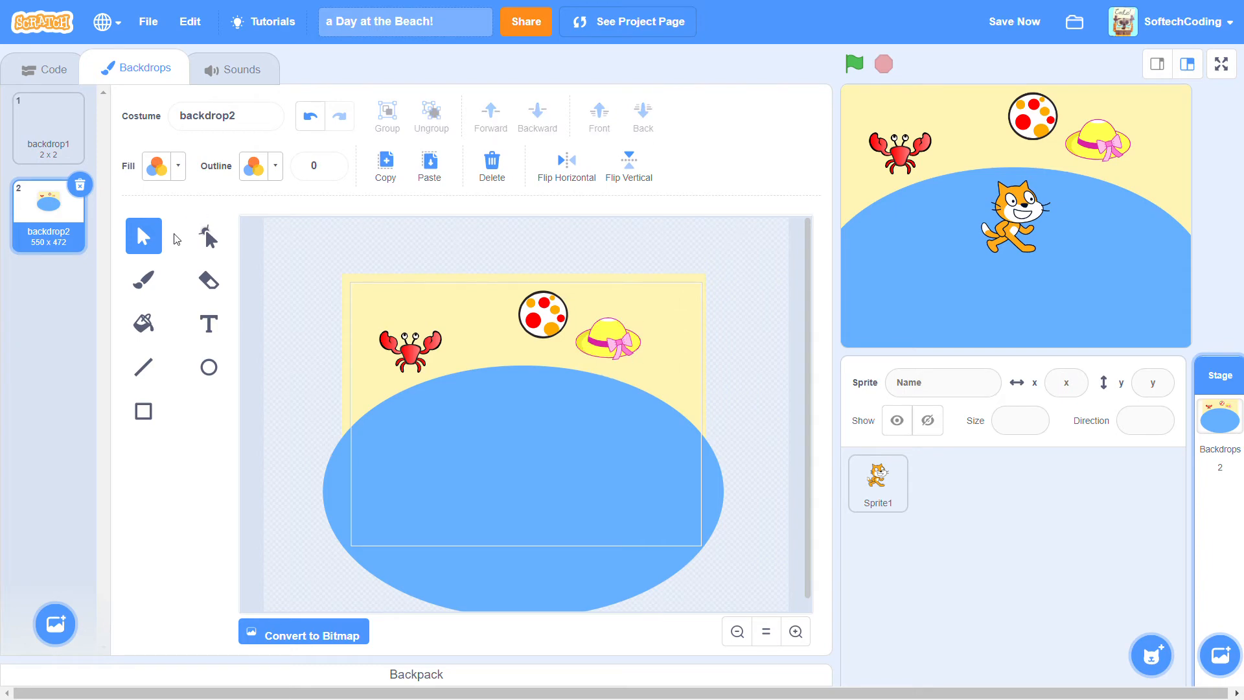
Fill the hat's crown and brim with a horizontal gradient from purple (color 79, saturation 81, brightness 100) to light blue.
left_click(143, 322)
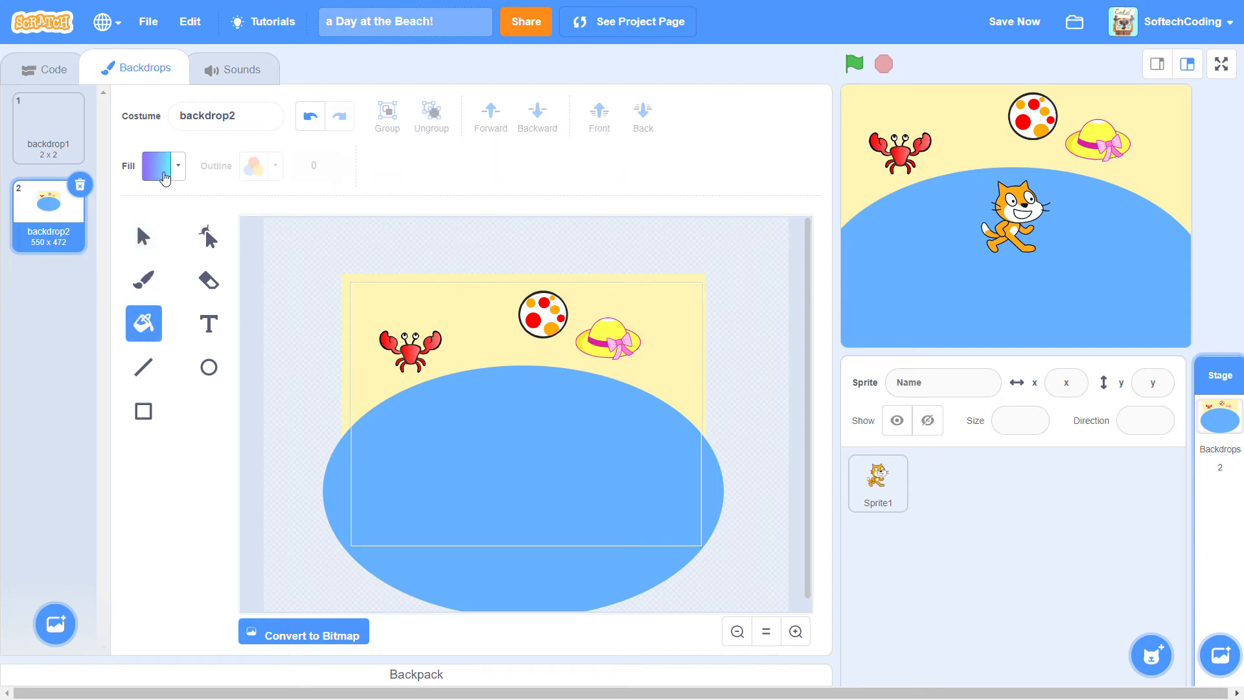
left_click(161, 171)
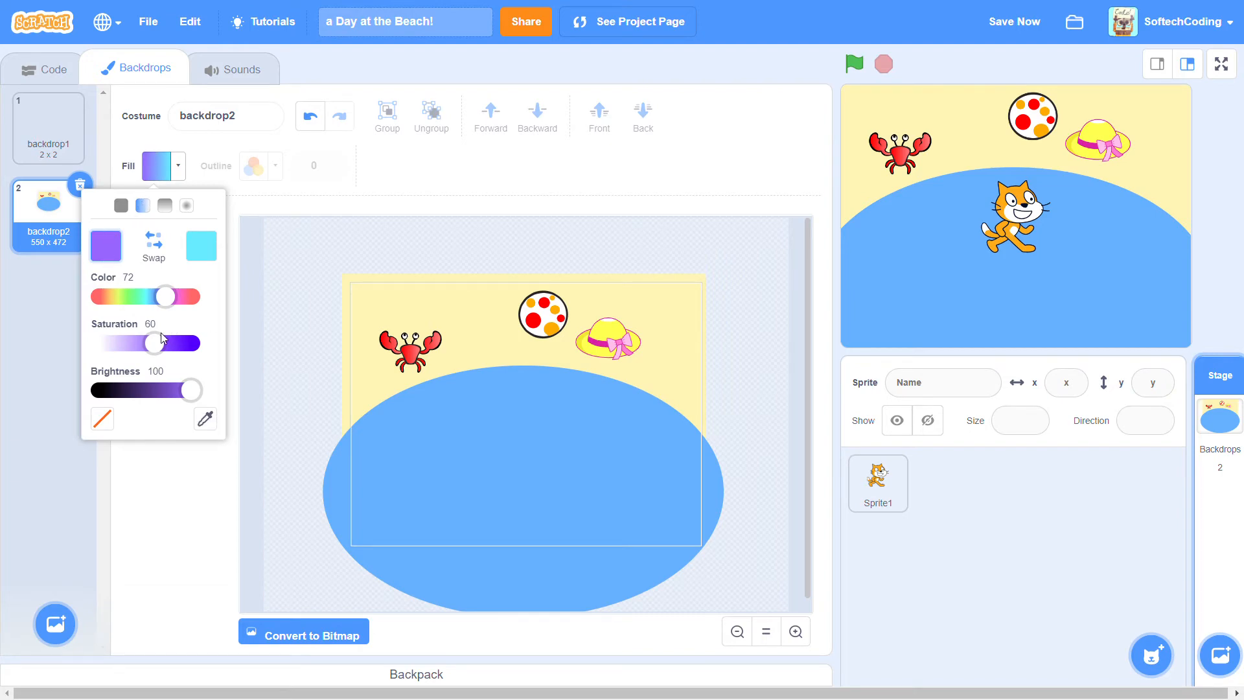
left_click_drag(159, 346, 173, 348)
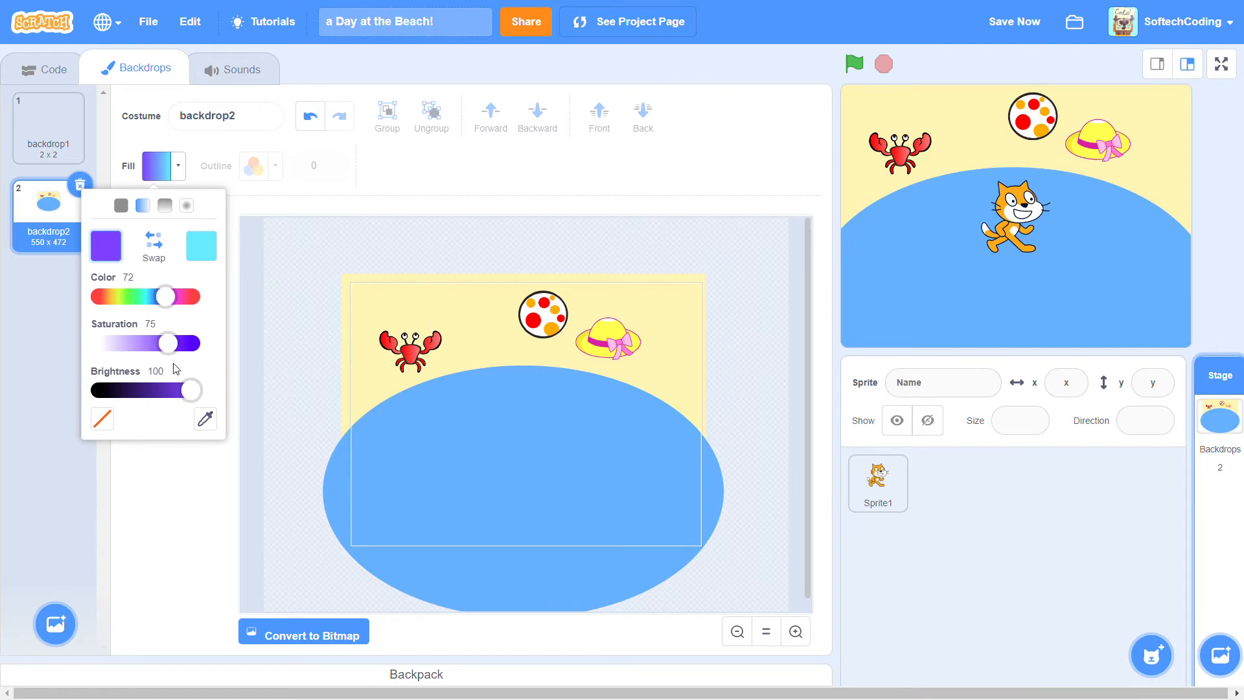
left_click_drag(174, 350, 180, 352)
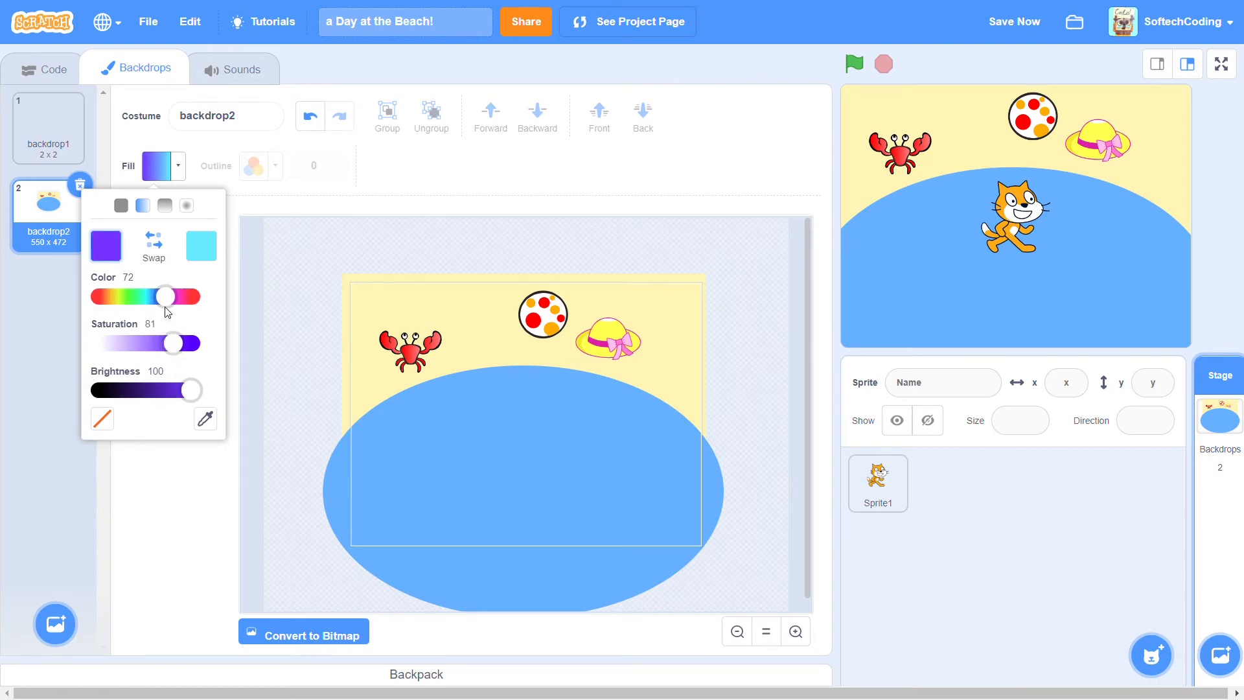
left_click_drag(167, 305, 162, 305)
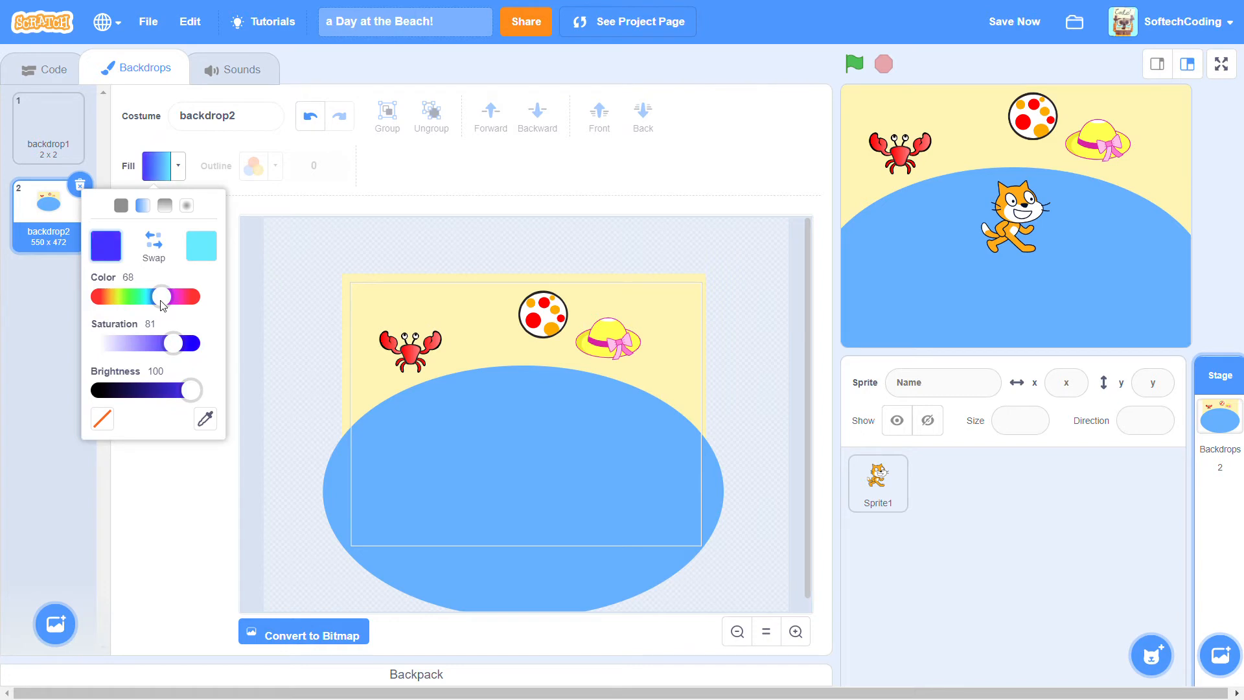
left_click_drag(162, 305, 171, 308)
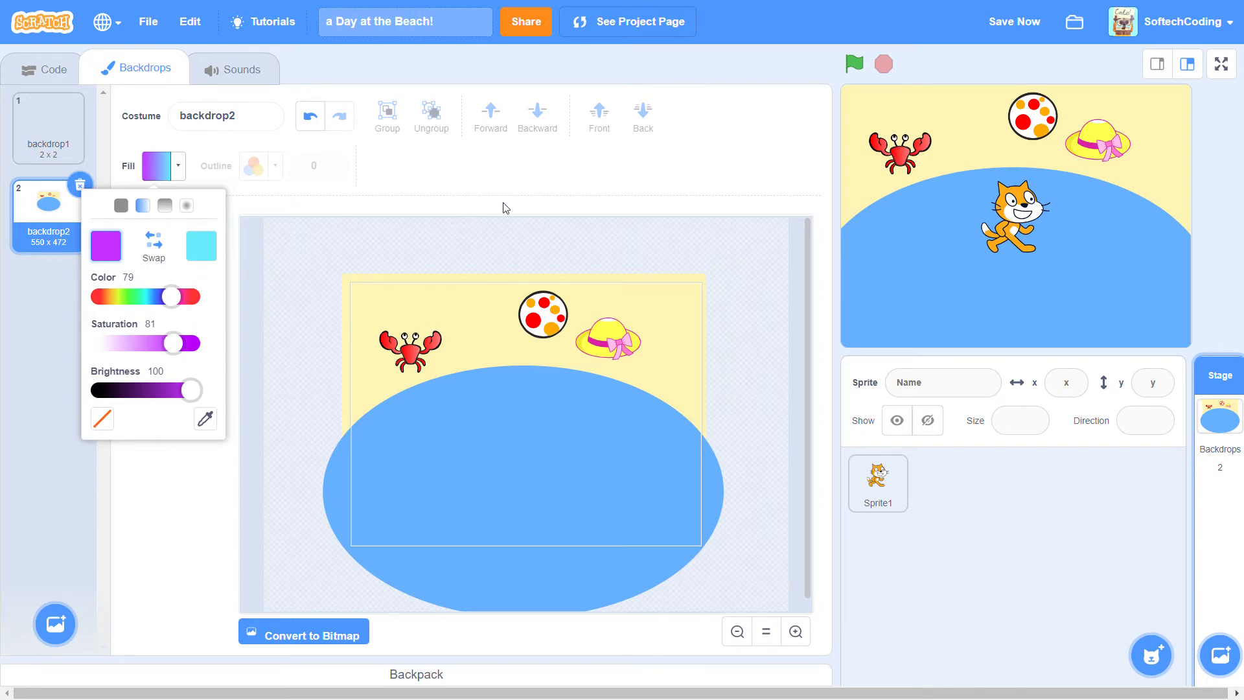
left_click(609, 335)
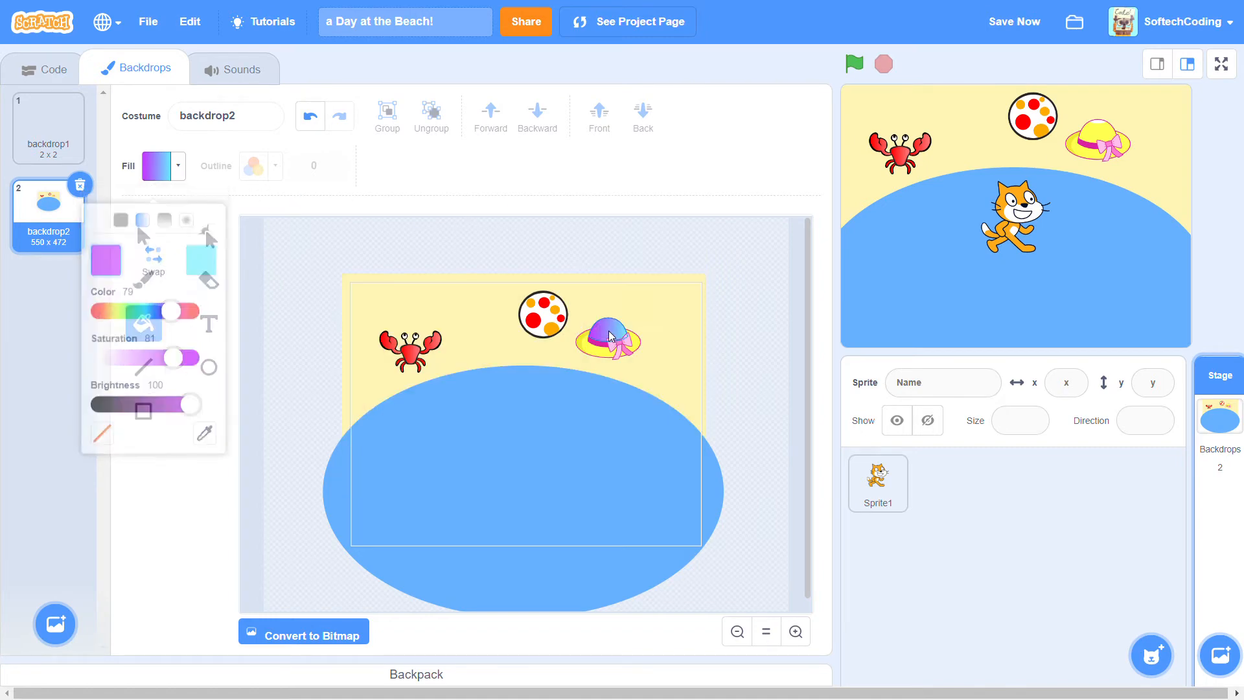
left_click(608, 352)
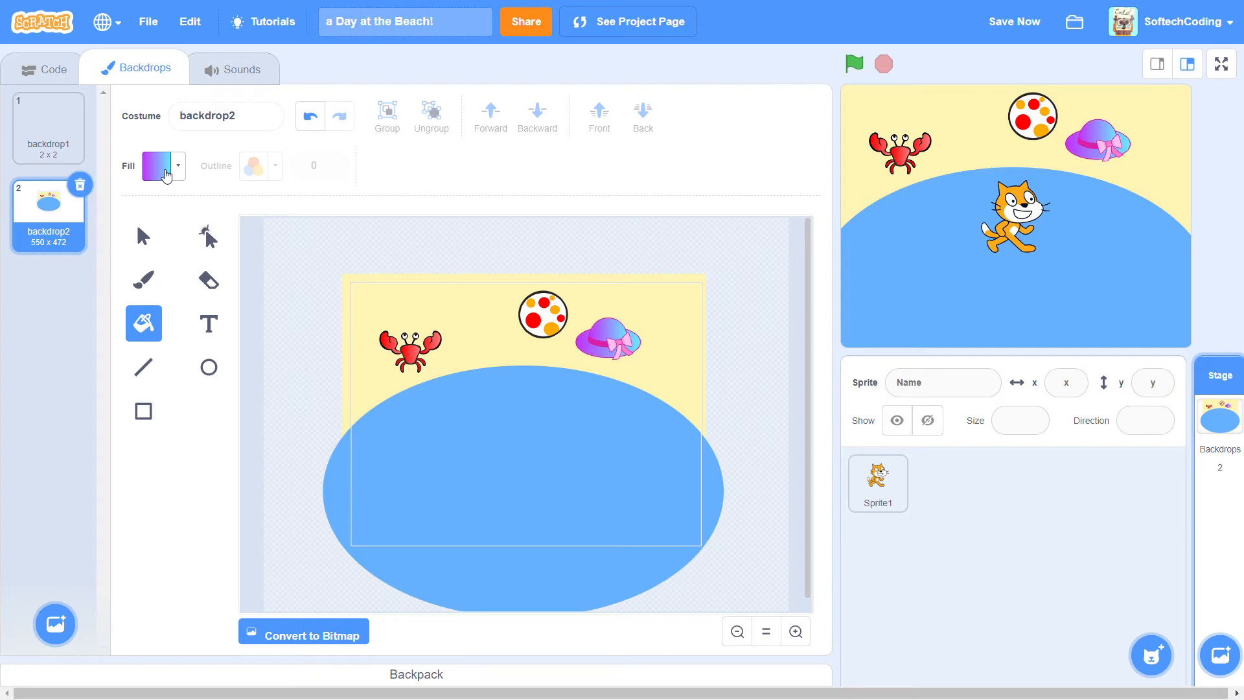
Fill the hat's bow with a solid pale yellow of color 17, saturation 26 and brightness 100.
left_click(166, 175)
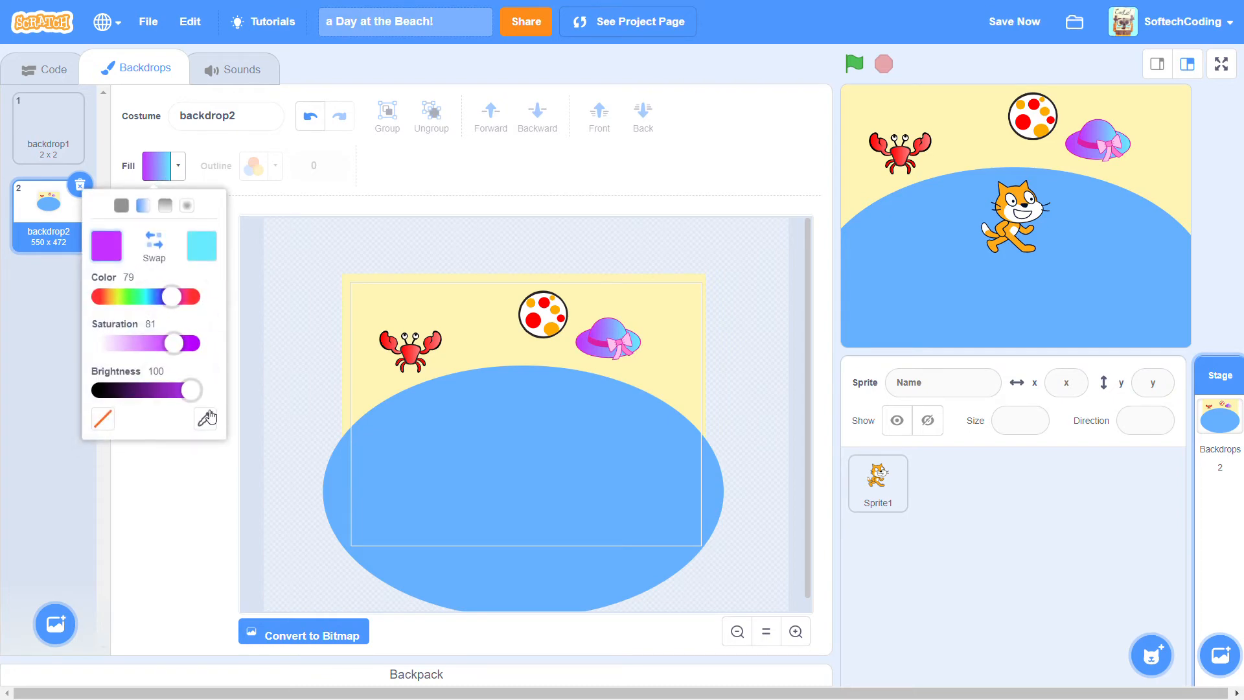
left_click(117, 297)
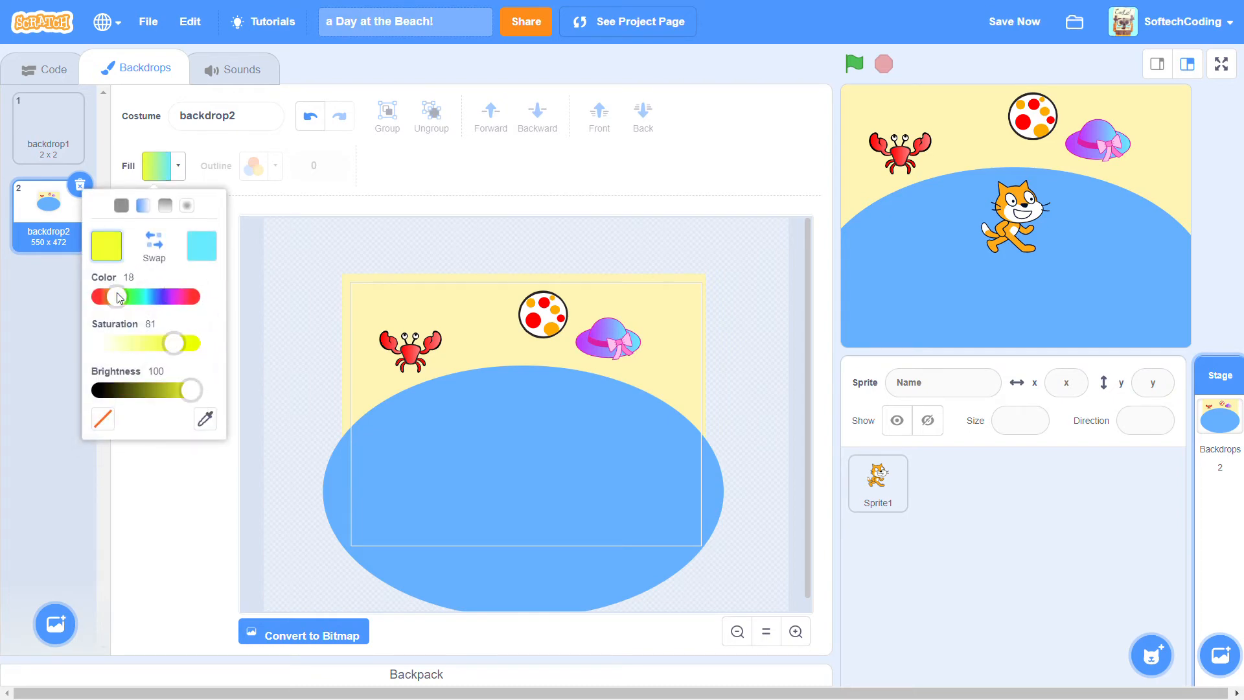
left_click_drag(118, 293, 116, 294)
left_click_drag(183, 350, 145, 350)
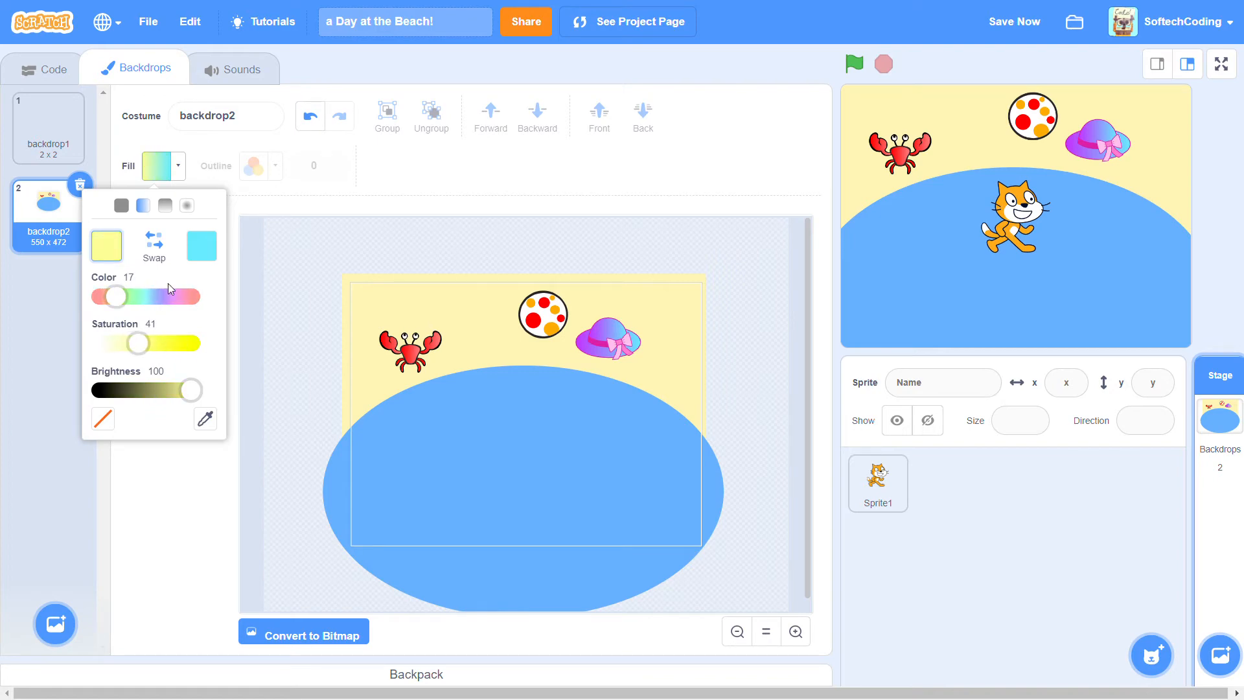
left_click(203, 249)
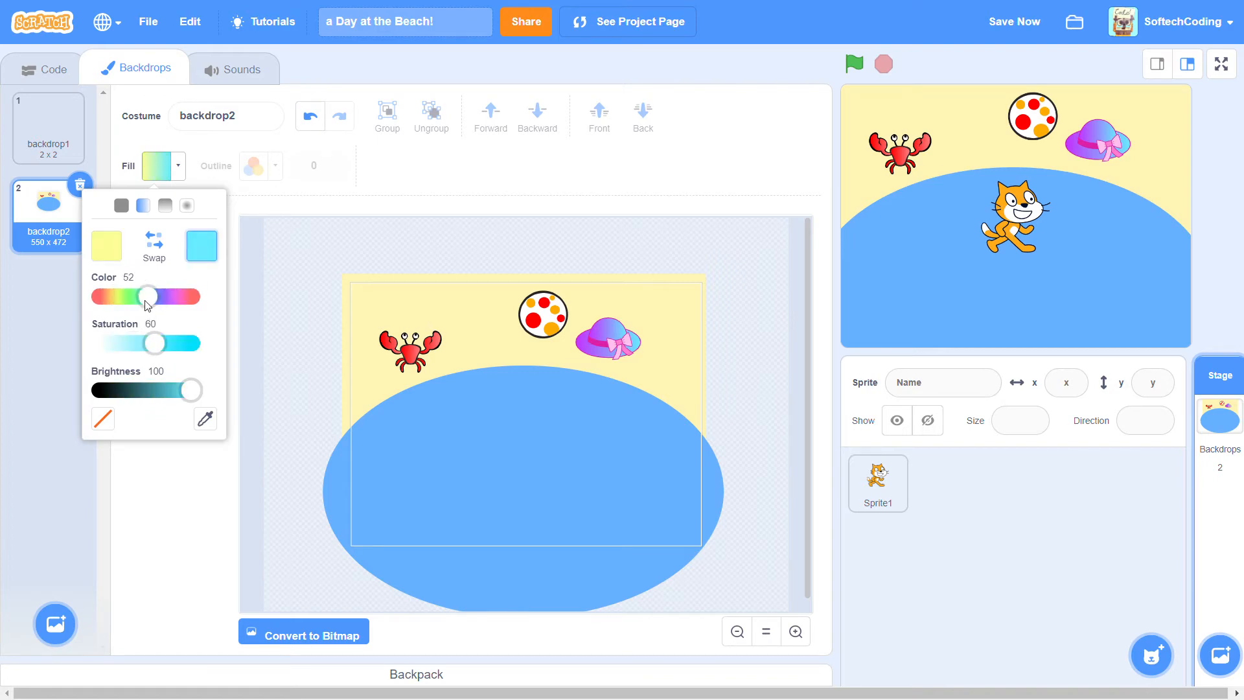
left_click(122, 205)
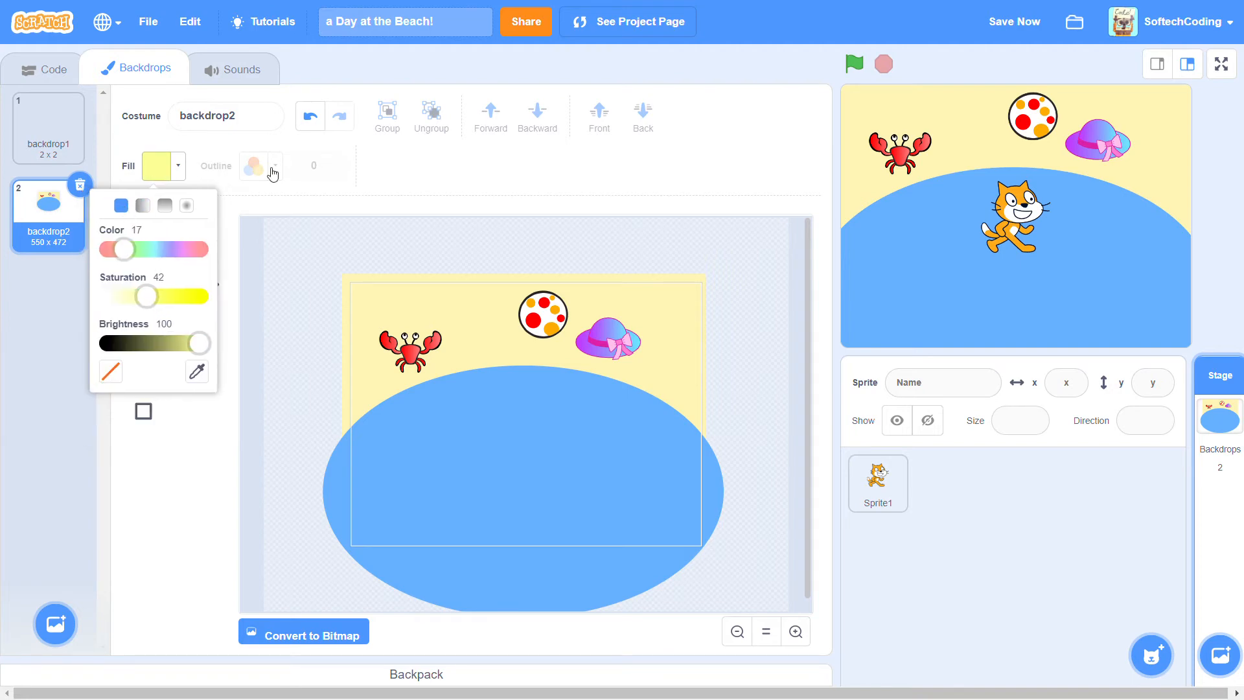
left_click(600, 350)
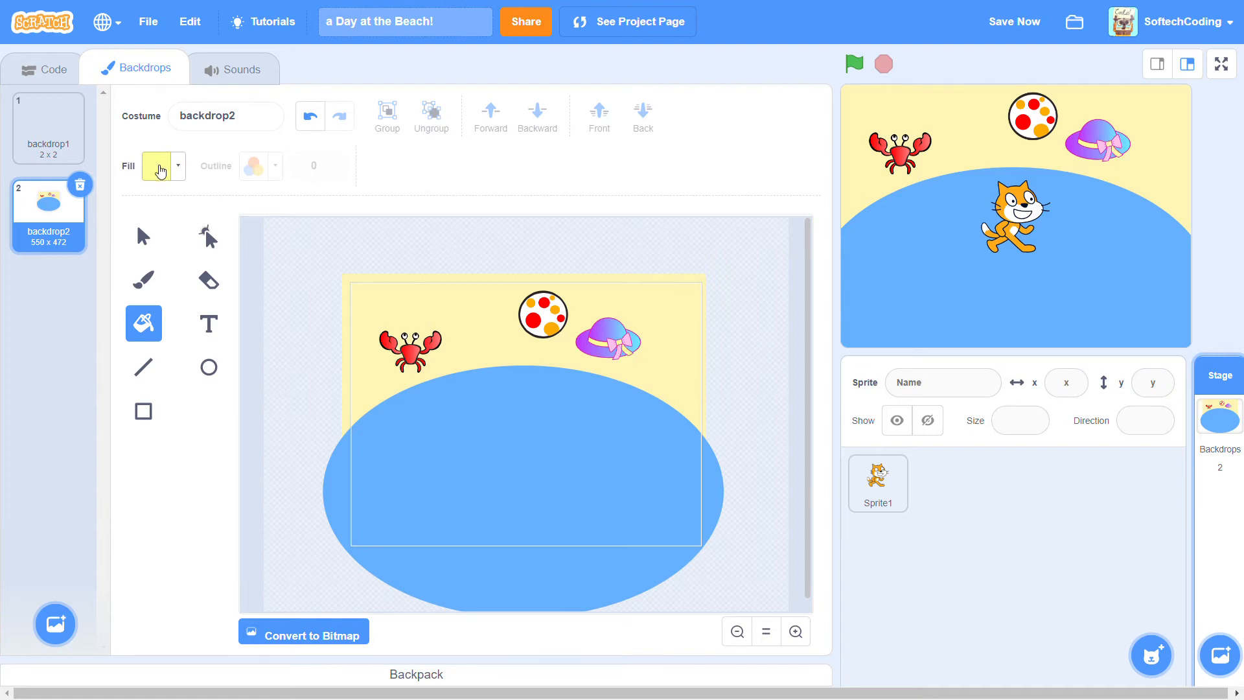
left_click(158, 166)
left_click_drag(152, 289, 137, 290)
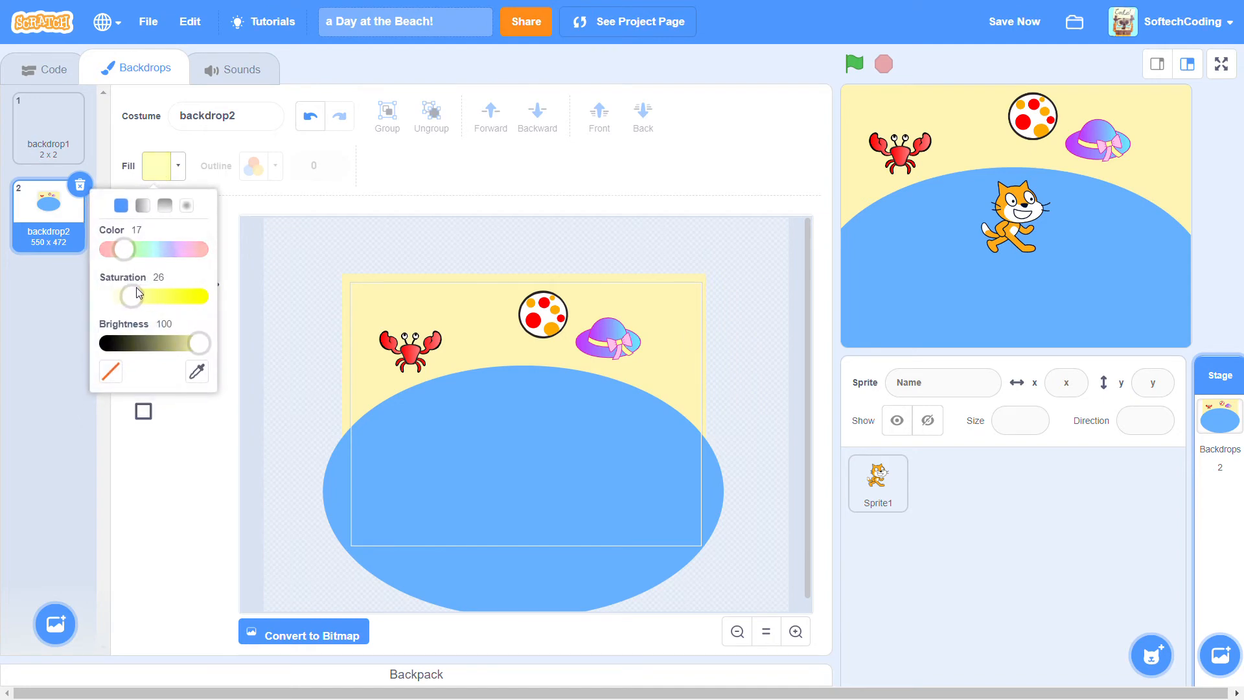
left_click(614, 352)
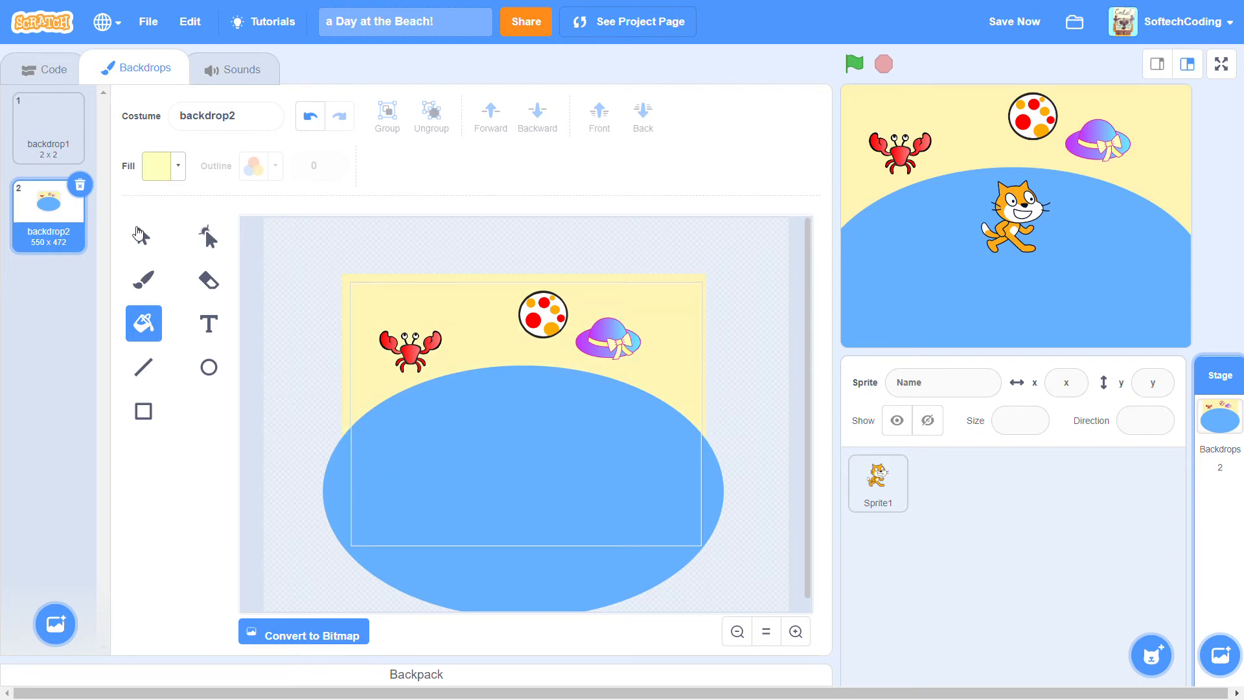
left_click(143, 236)
left_click(486, 302)
left_click(530, 331)
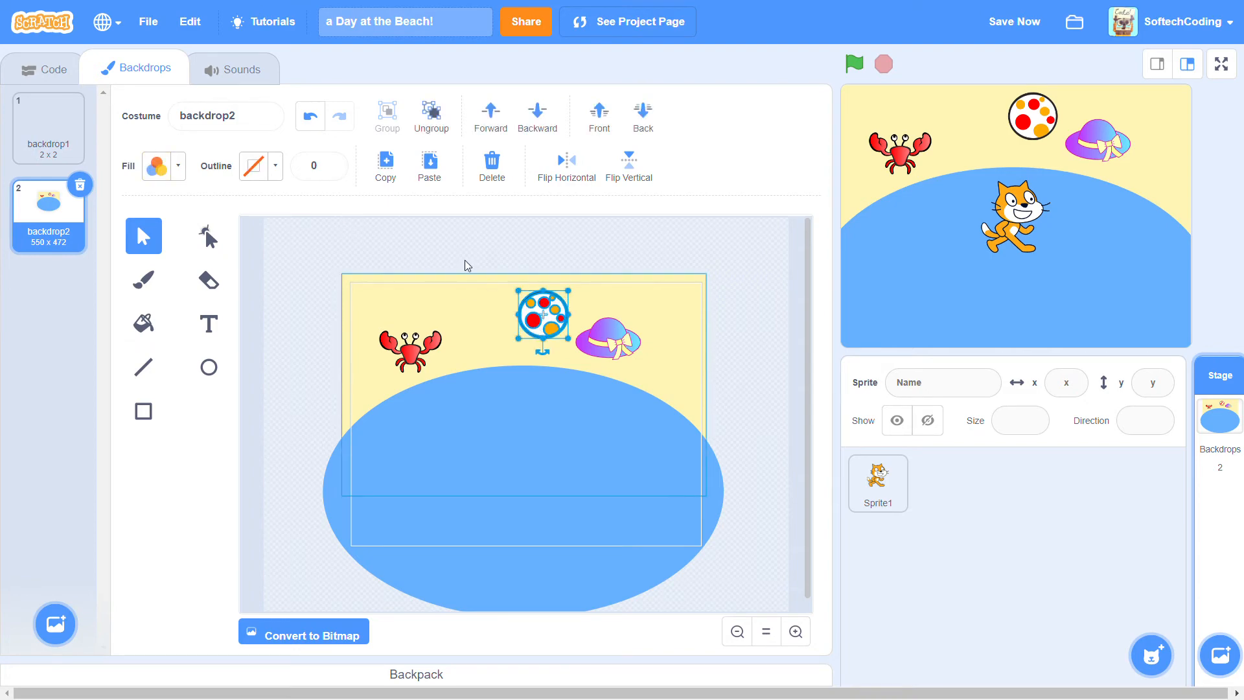
left_click(302, 363)
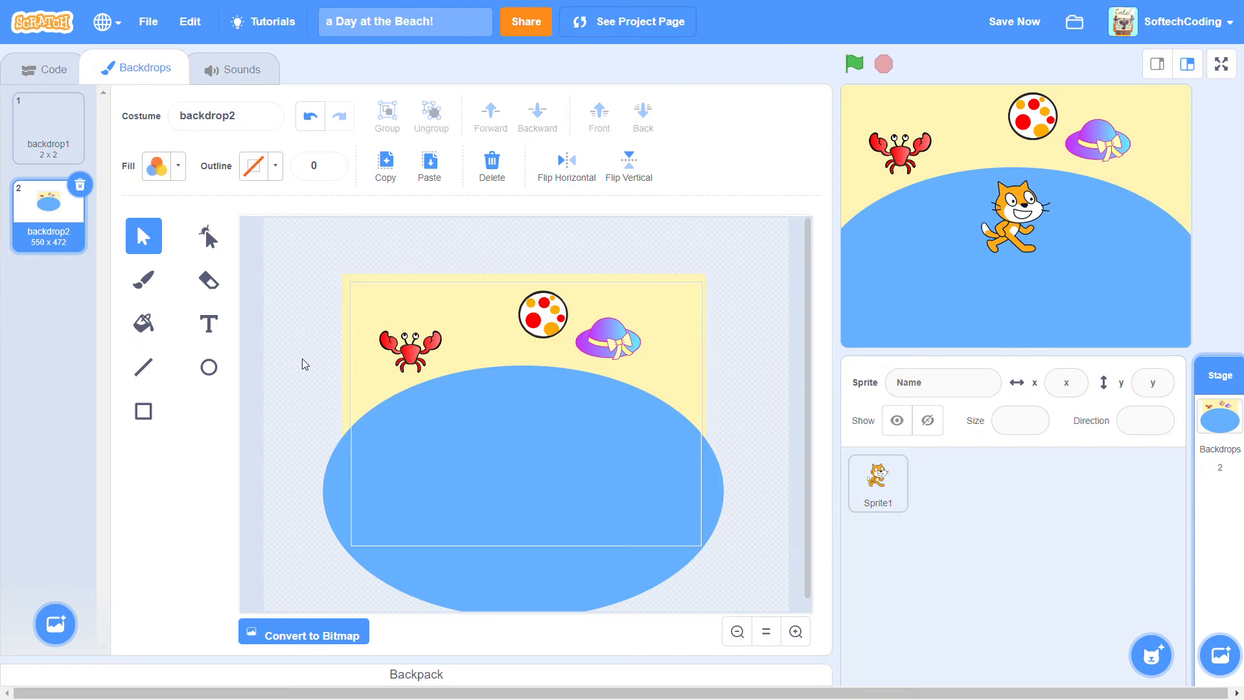
Try a solid green fill (color 29, saturation 80, brightness 100) on the beach ball's white area, and undo it.
left_click(144, 323)
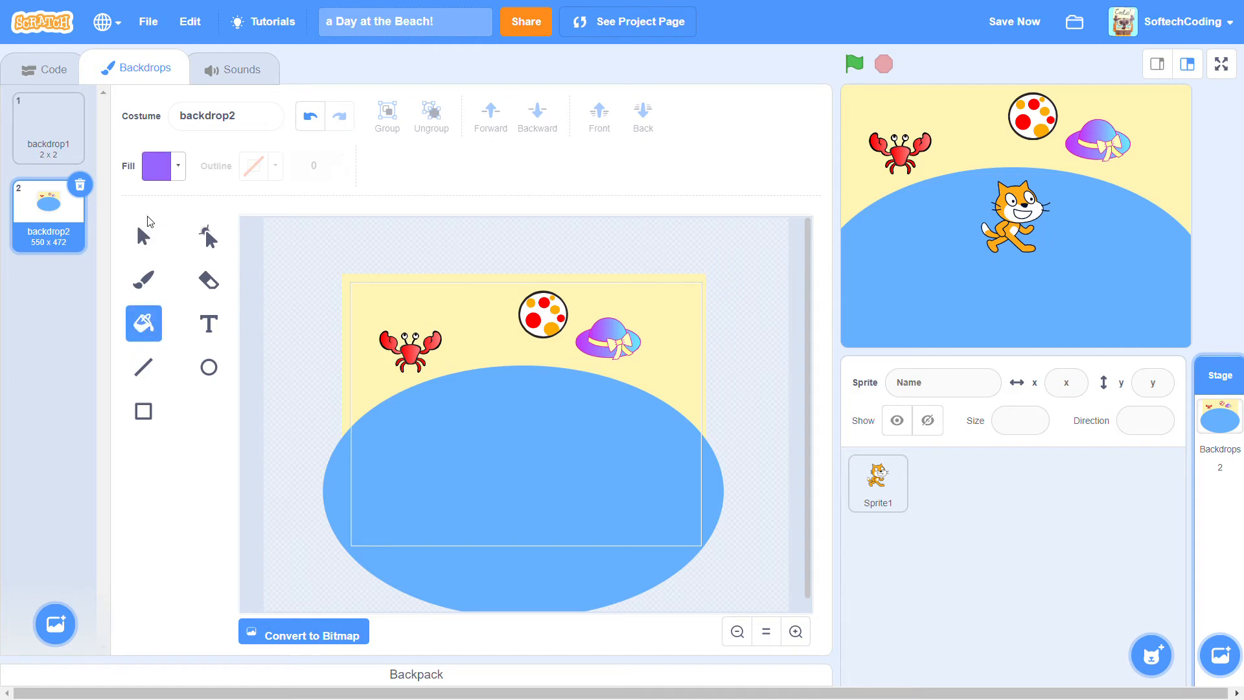
left_click(163, 167)
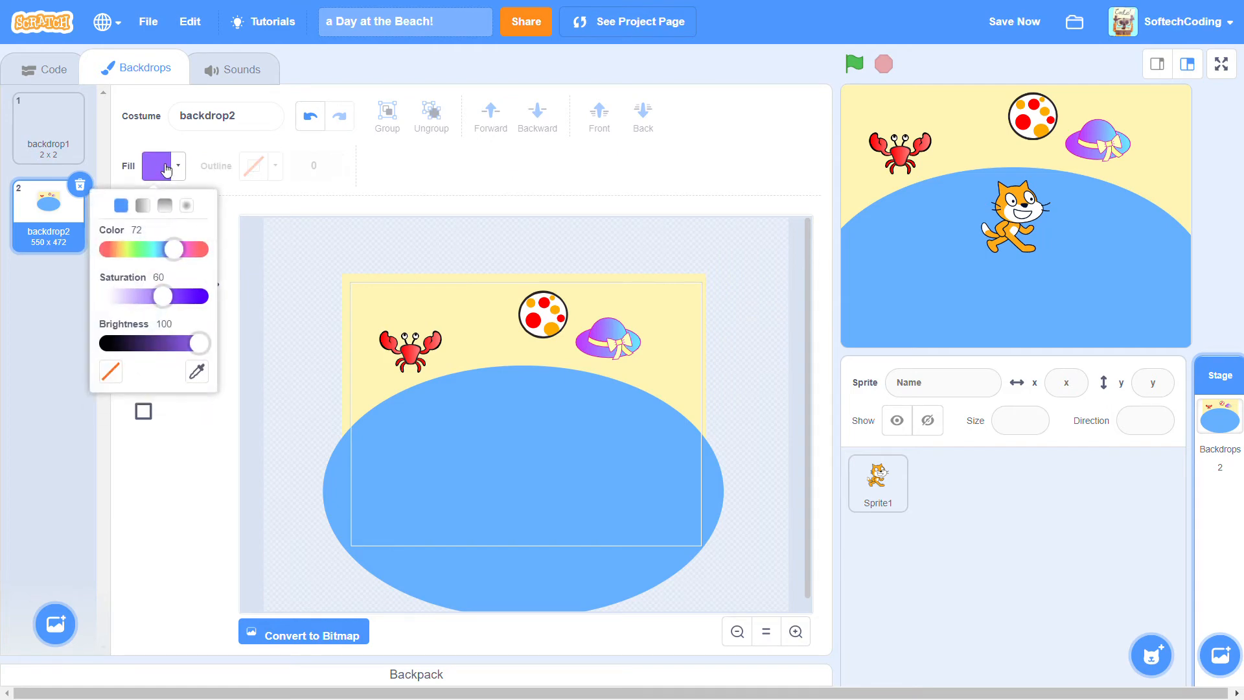
left_click(138, 251)
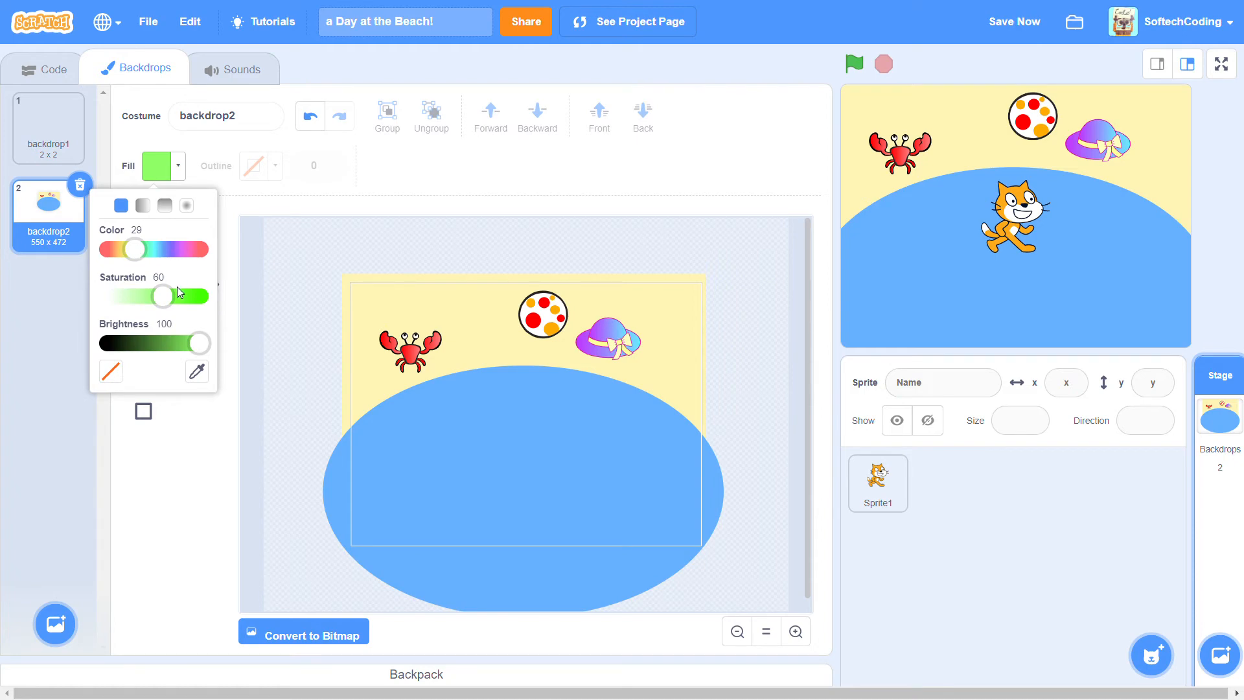
left_click_drag(164, 297, 185, 310)
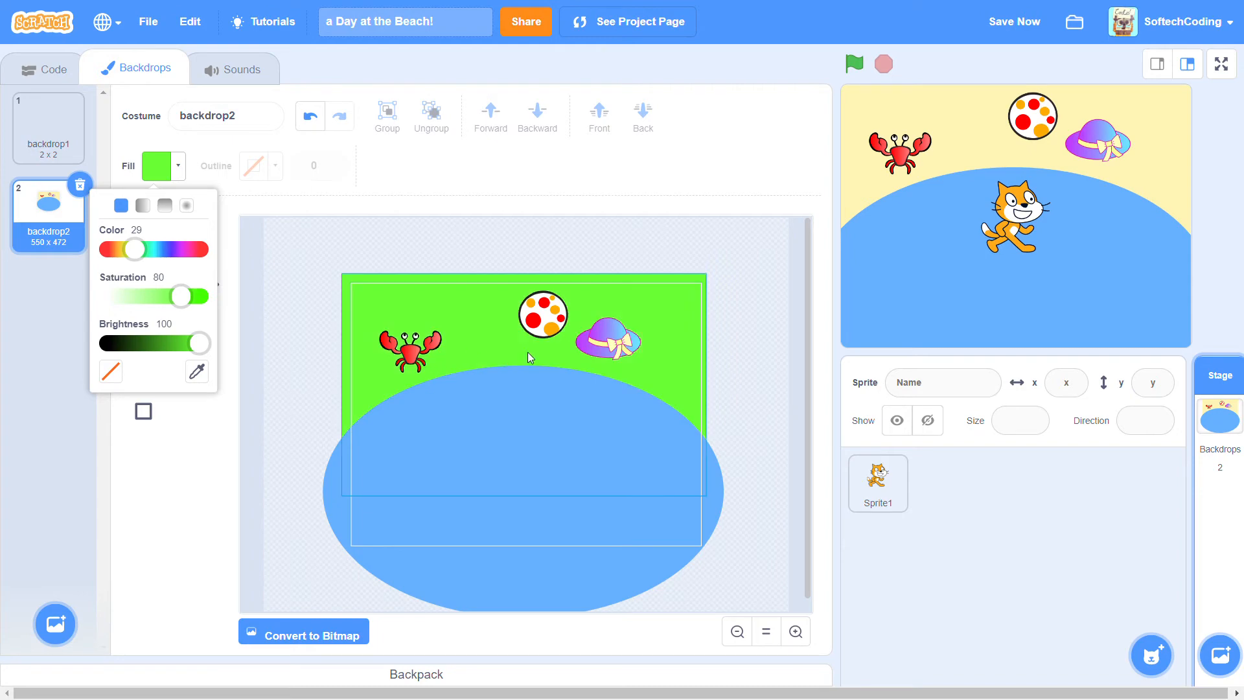
left_click(549, 321)
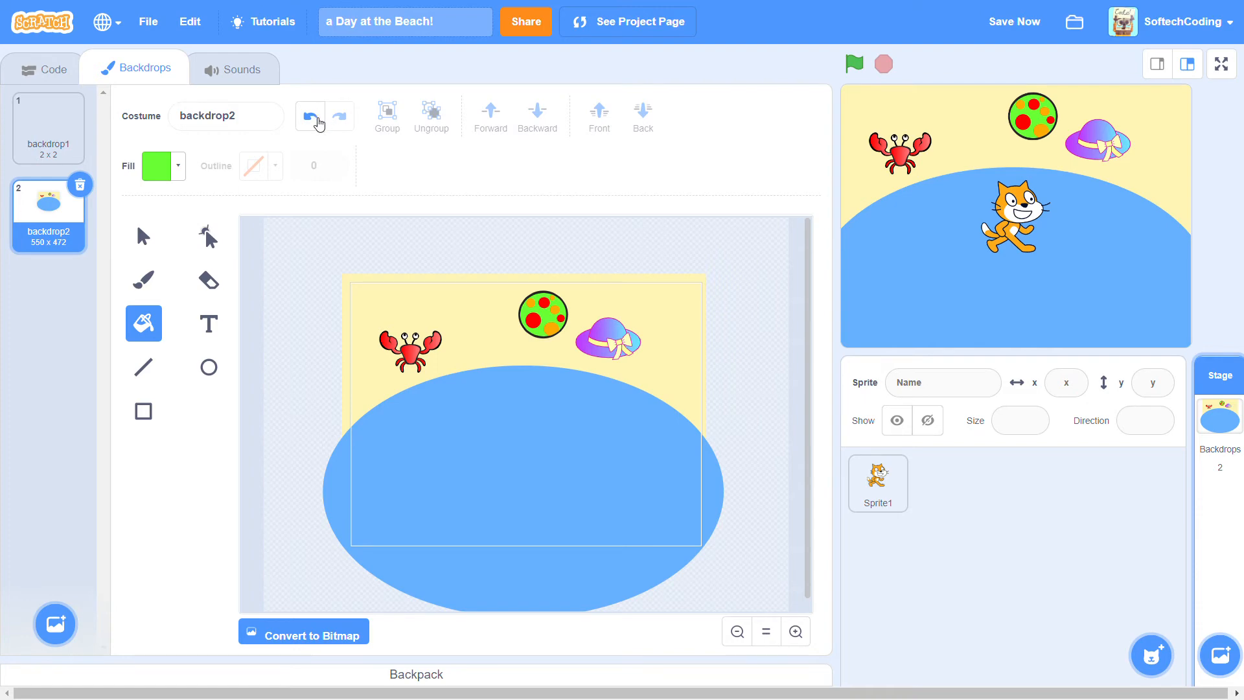
left_click(318, 120)
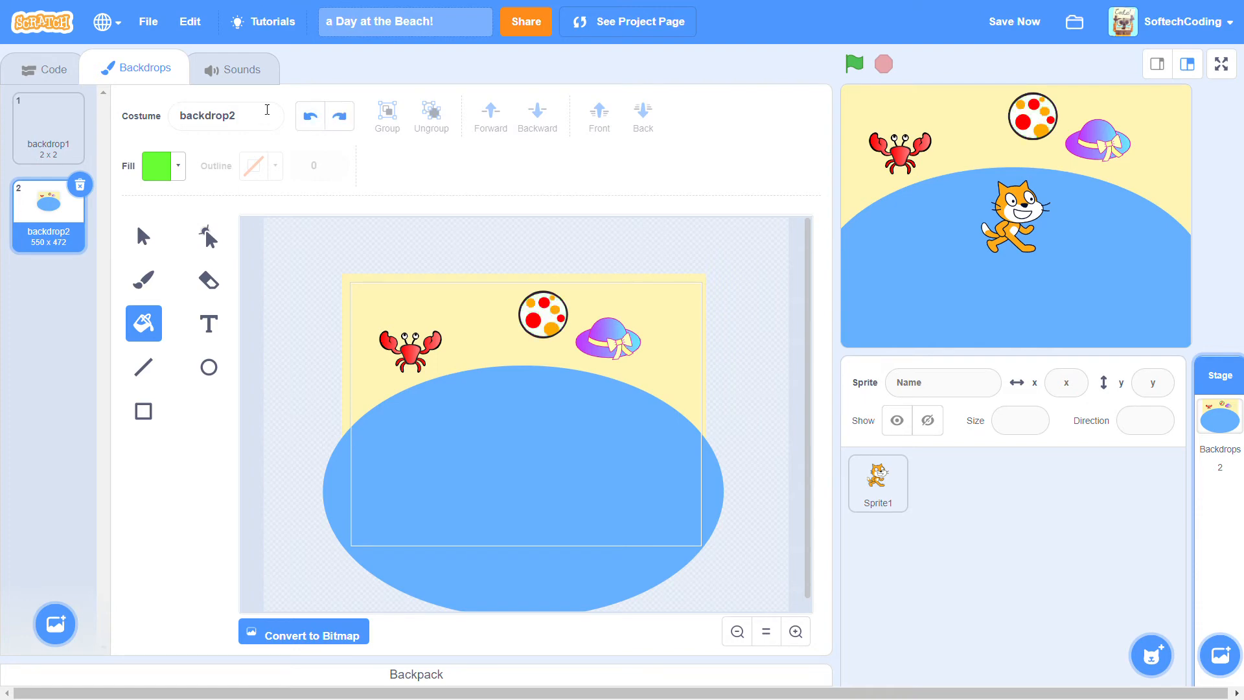
Fill the ball's small orange spot red (color 100, saturation 80), and undo the red fill of its white area.
left_click(178, 170)
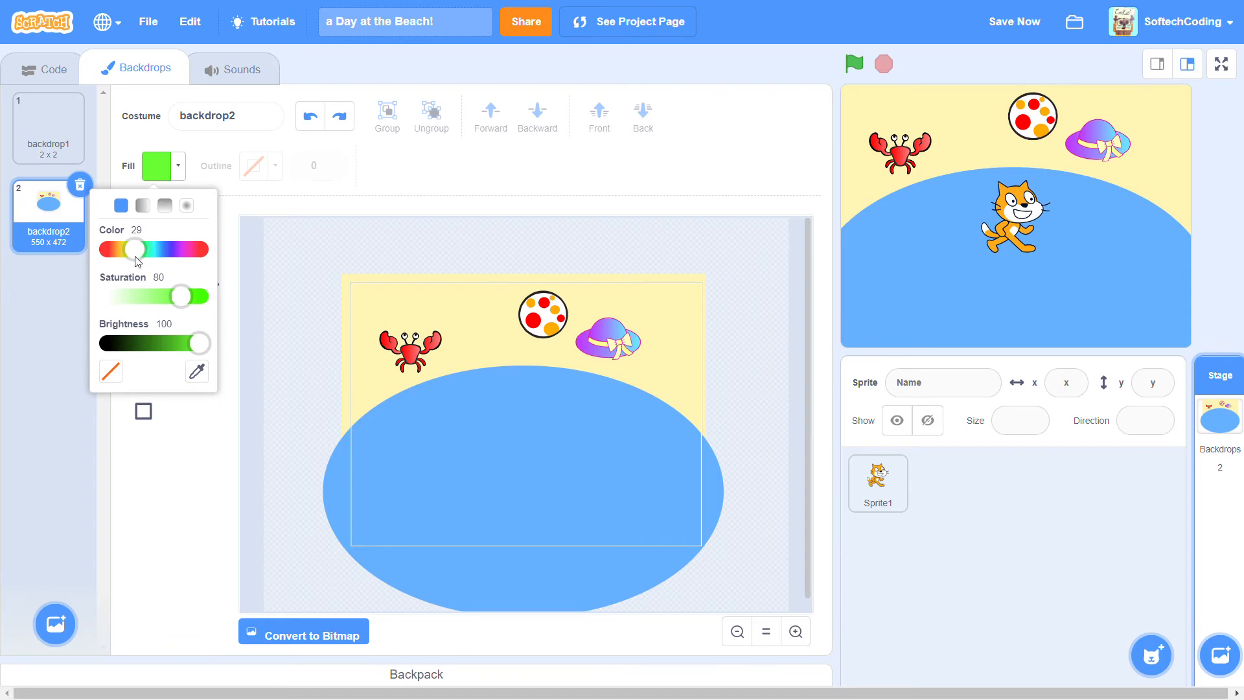
left_click_drag(135, 256, 205, 278)
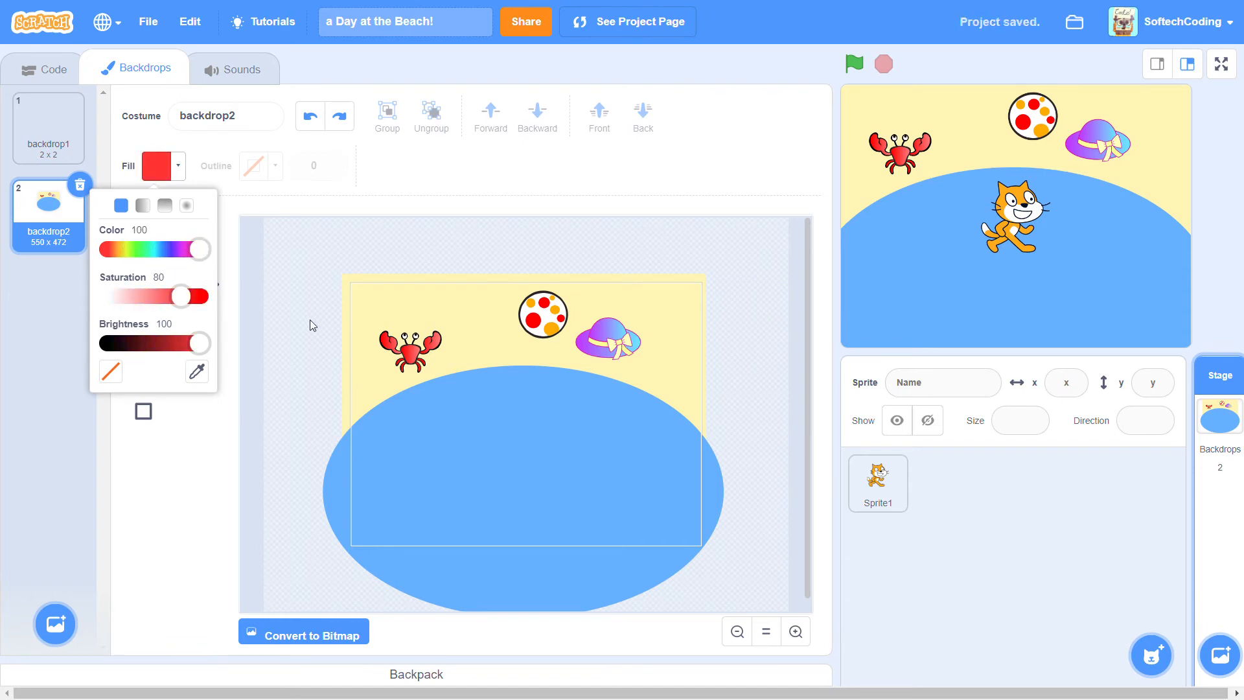
left_click(551, 317)
left_click(551, 317)
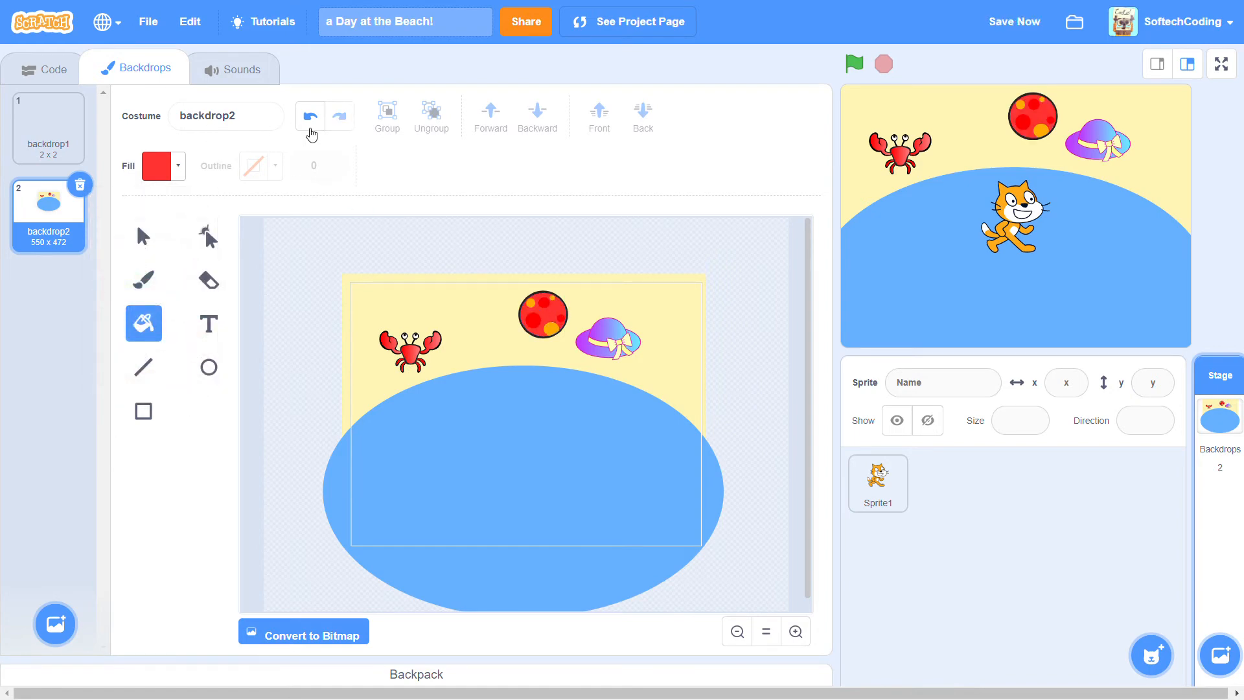
left_click(311, 119)
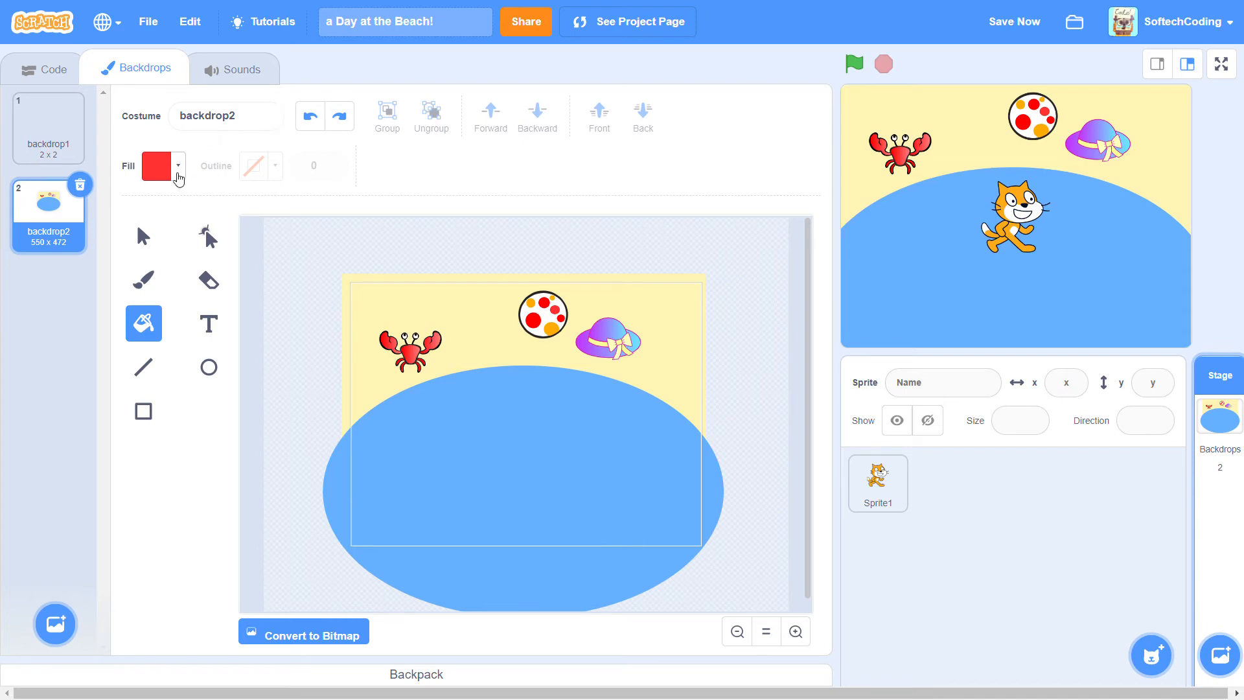
Fill the beach ball's white area with a radial gradient from blue (color 60, saturation 49, brightness 100) to cyan (color 50).
left_click(178, 170)
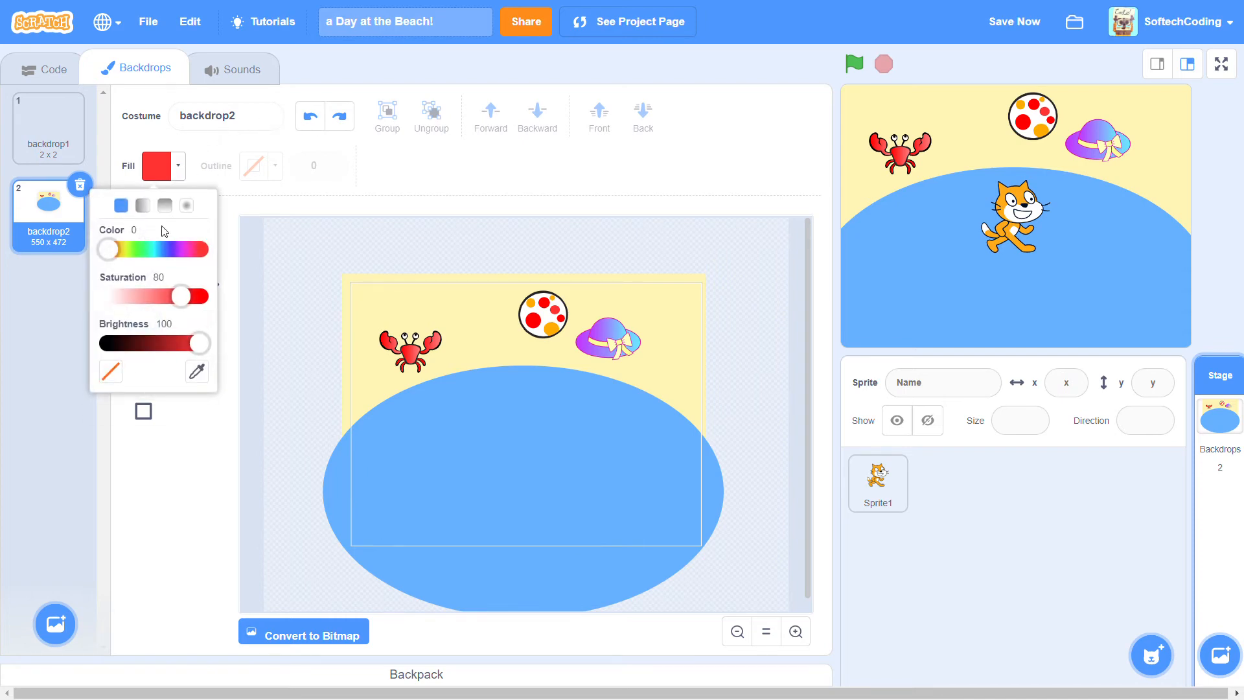
left_click_drag(111, 253, 146, 295)
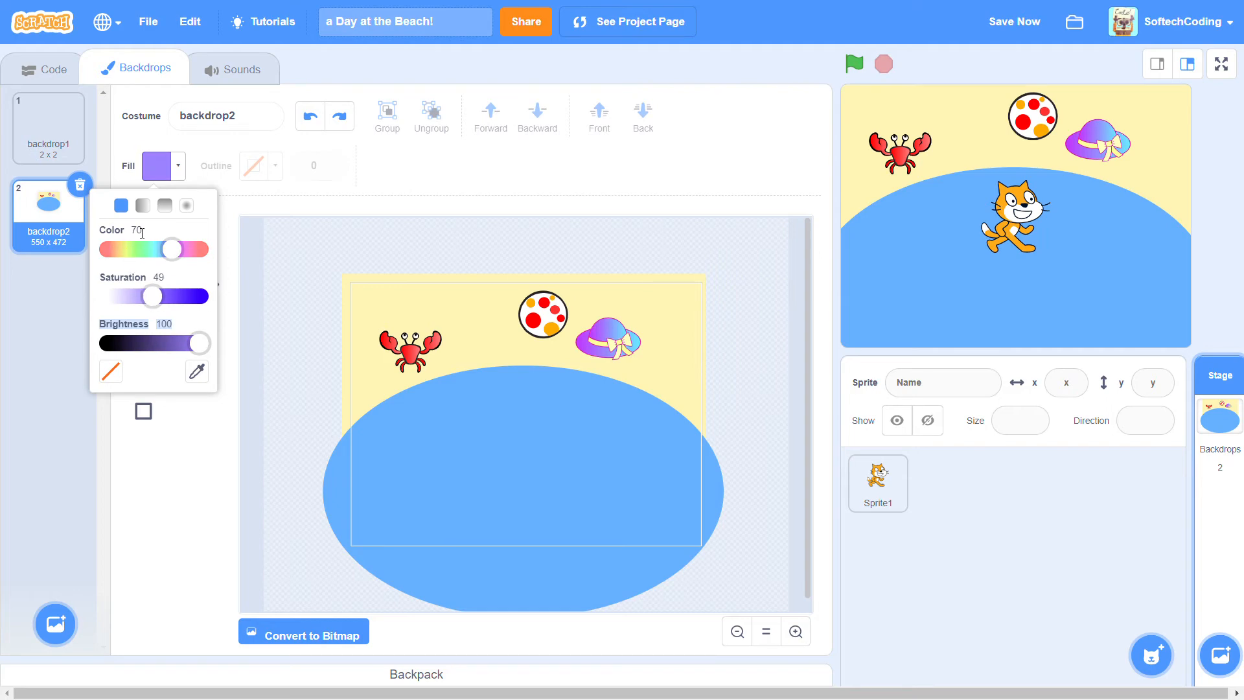
left_click(166, 206)
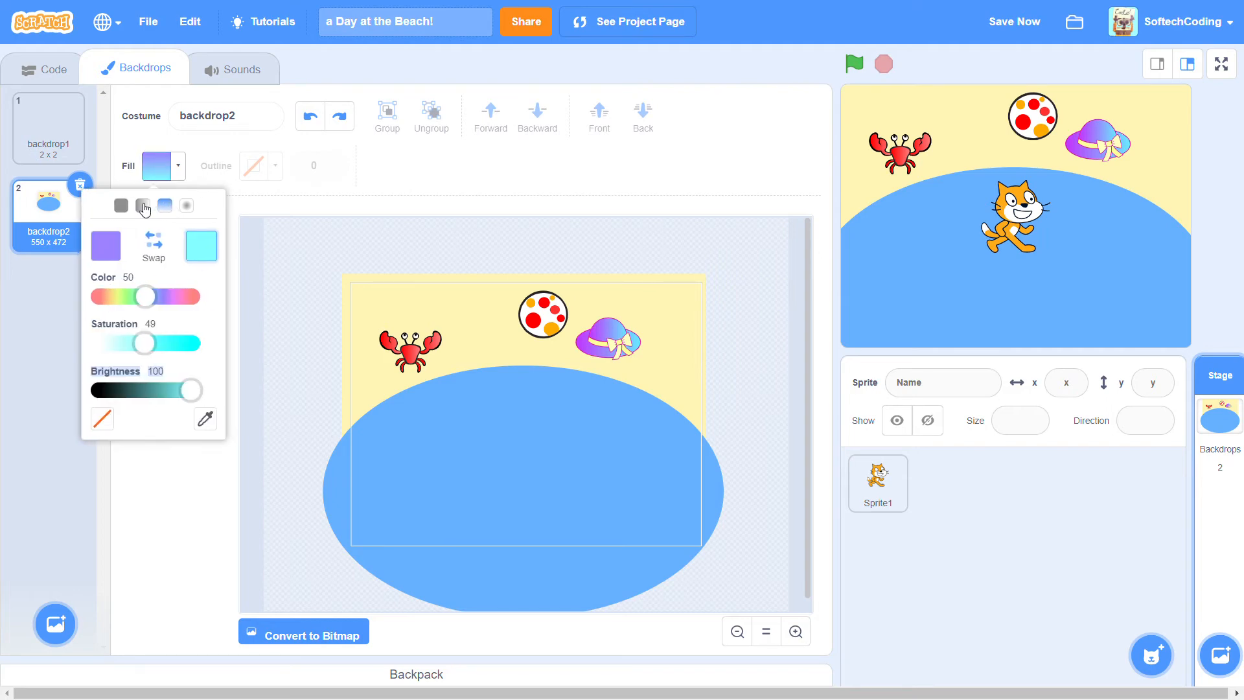
left_click(144, 208)
left_click(193, 208)
left_click(112, 250)
left_click_drag(161, 297, 154, 297)
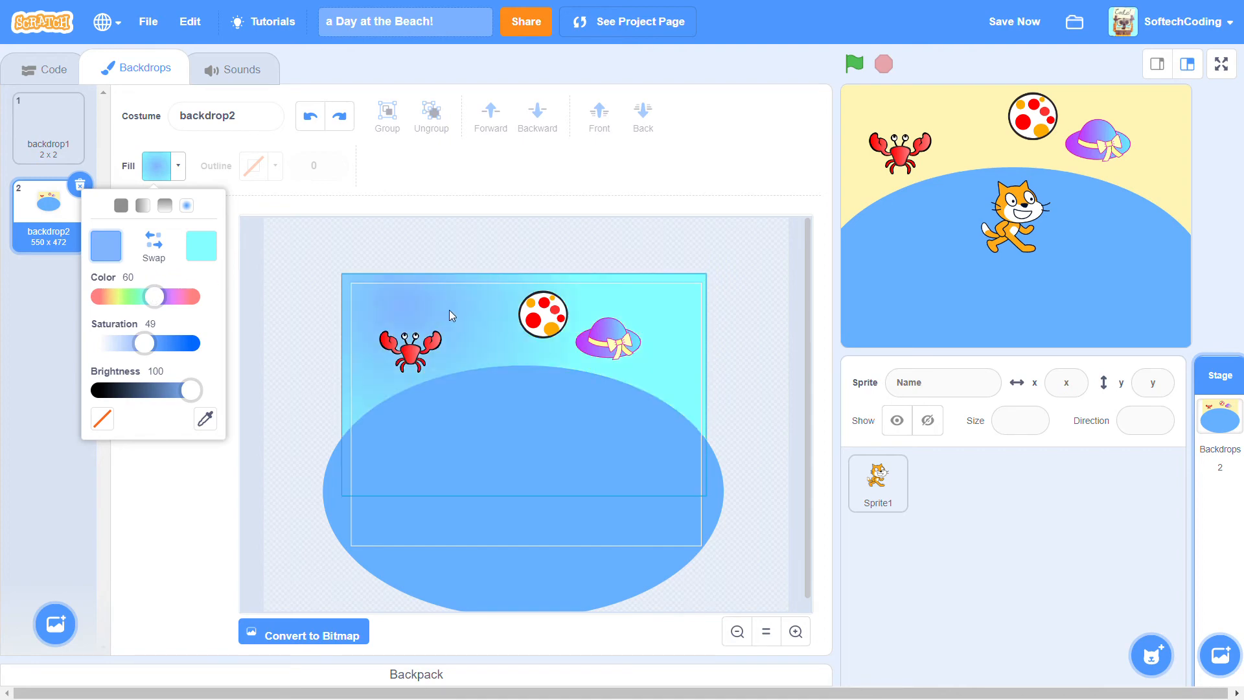
left_click(537, 314)
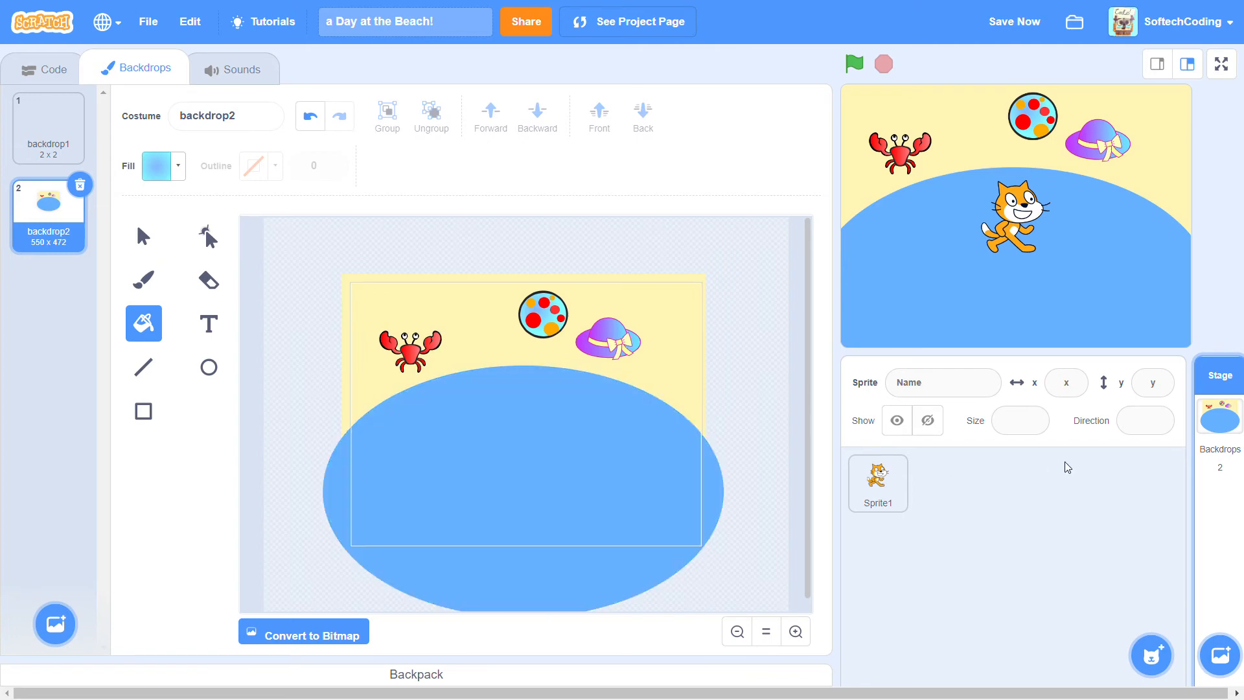
Set the Rectangle tool's fill to a solid blue sampled from the backdrop's sea.
left_click(131, 239)
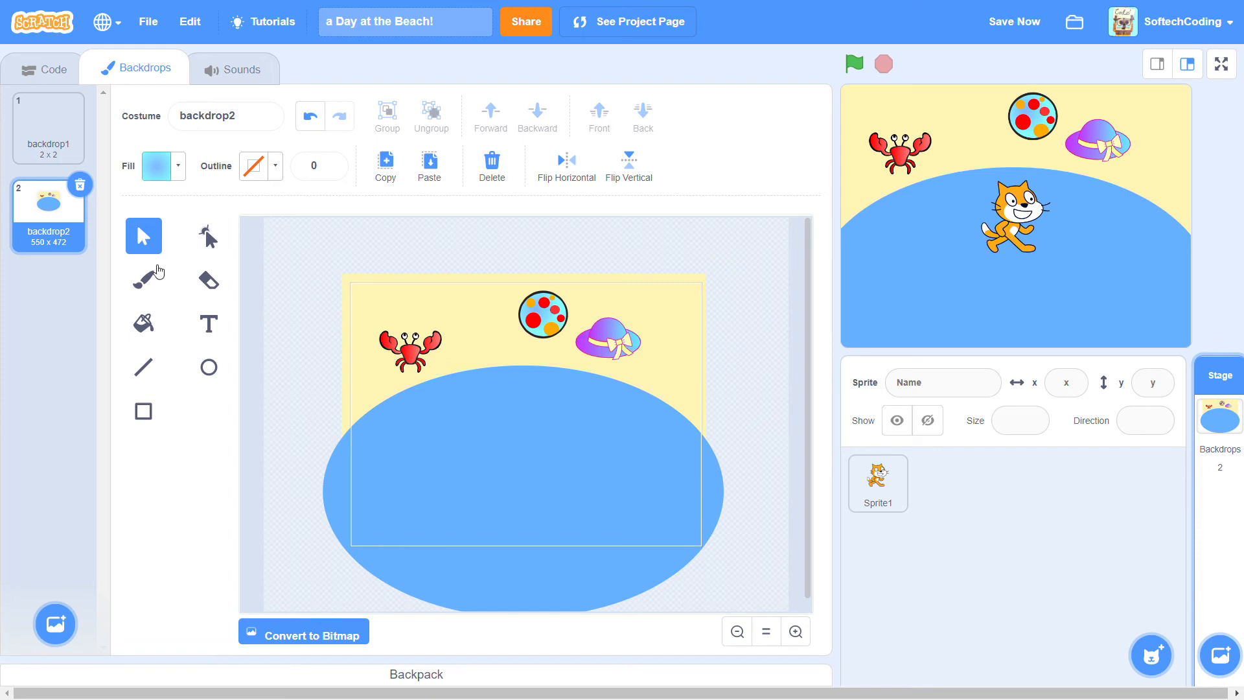
left_click(143, 411)
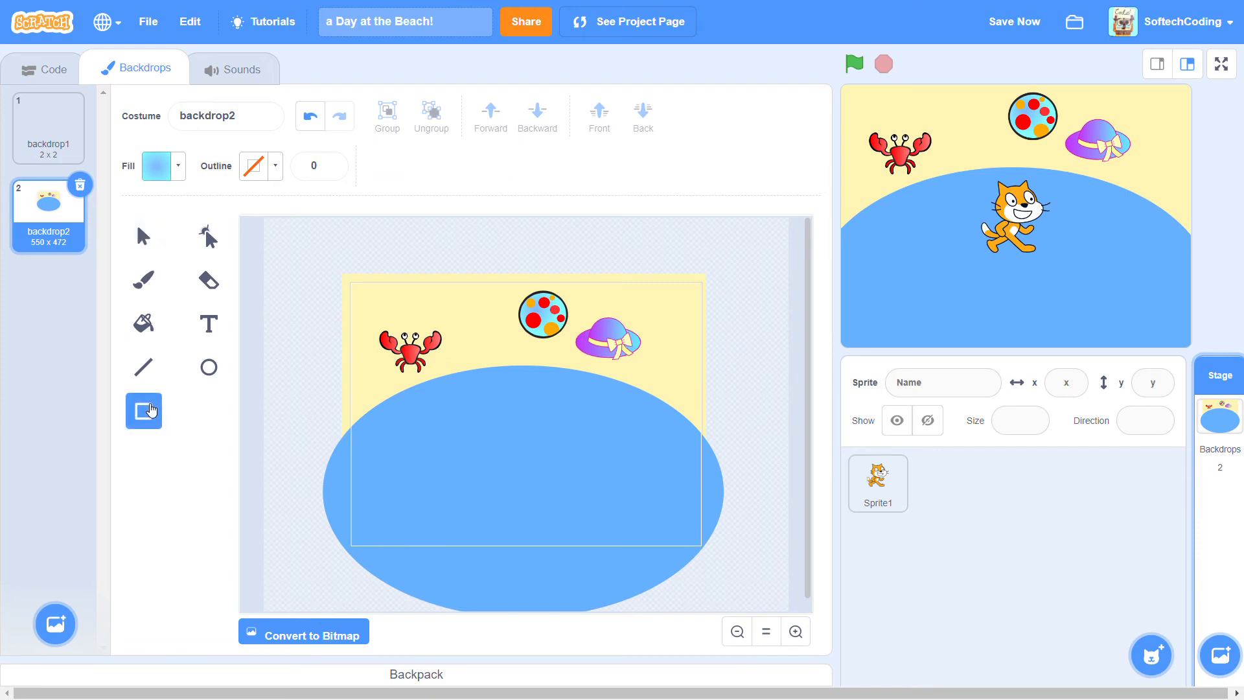
left_click(157, 168)
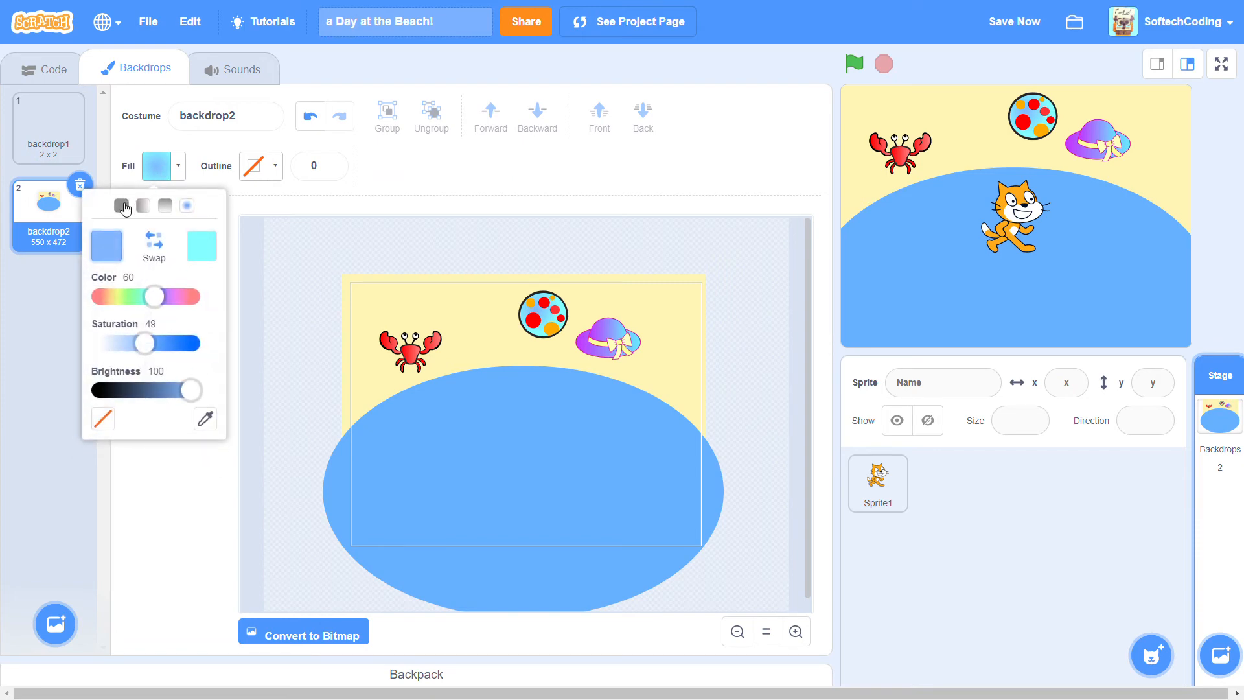
left_click(122, 206)
left_click(197, 369)
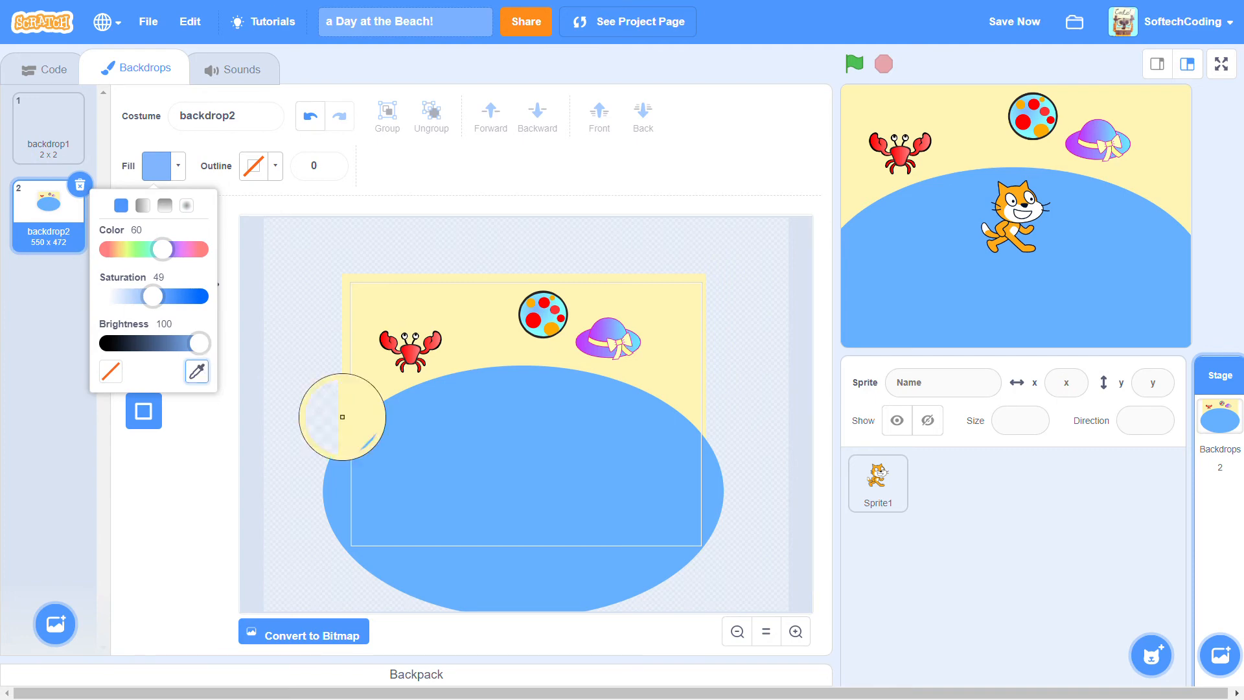
left_click(476, 446)
left_click(559, 198)
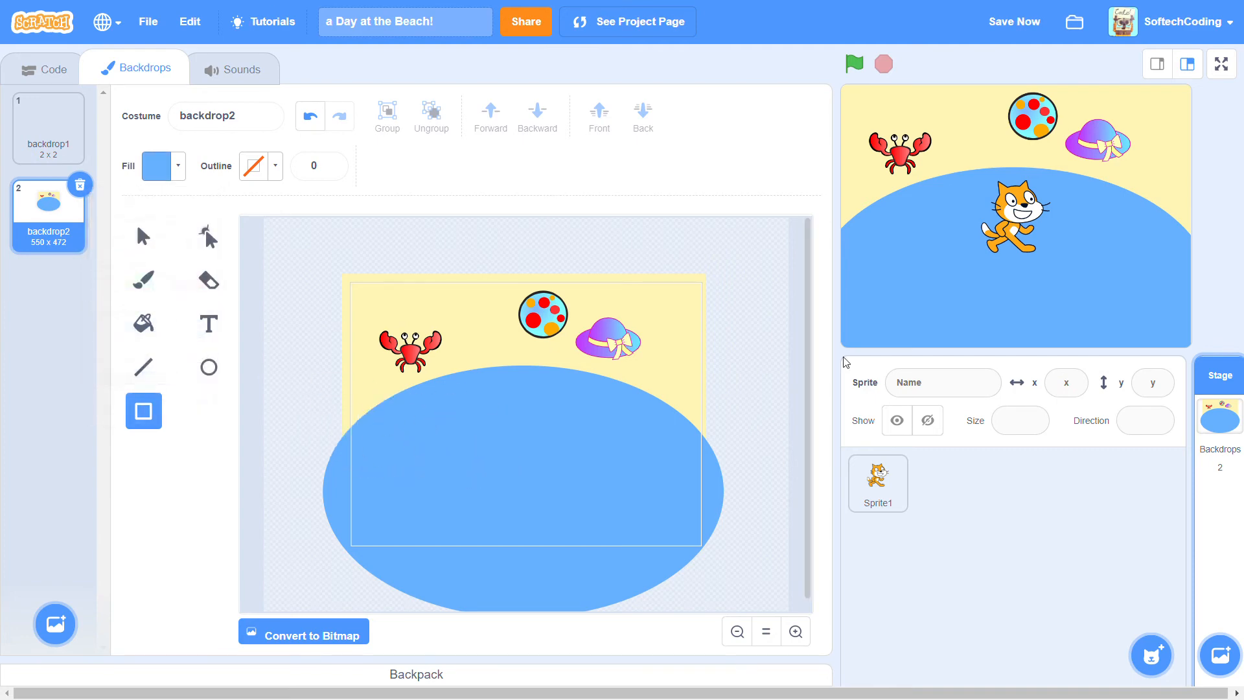
Paint a new sprite with a blue rectangle along the lower part of the canvas, narrowed to about 429 x 136.
mouse_move(1152, 656)
left_click(1152, 587)
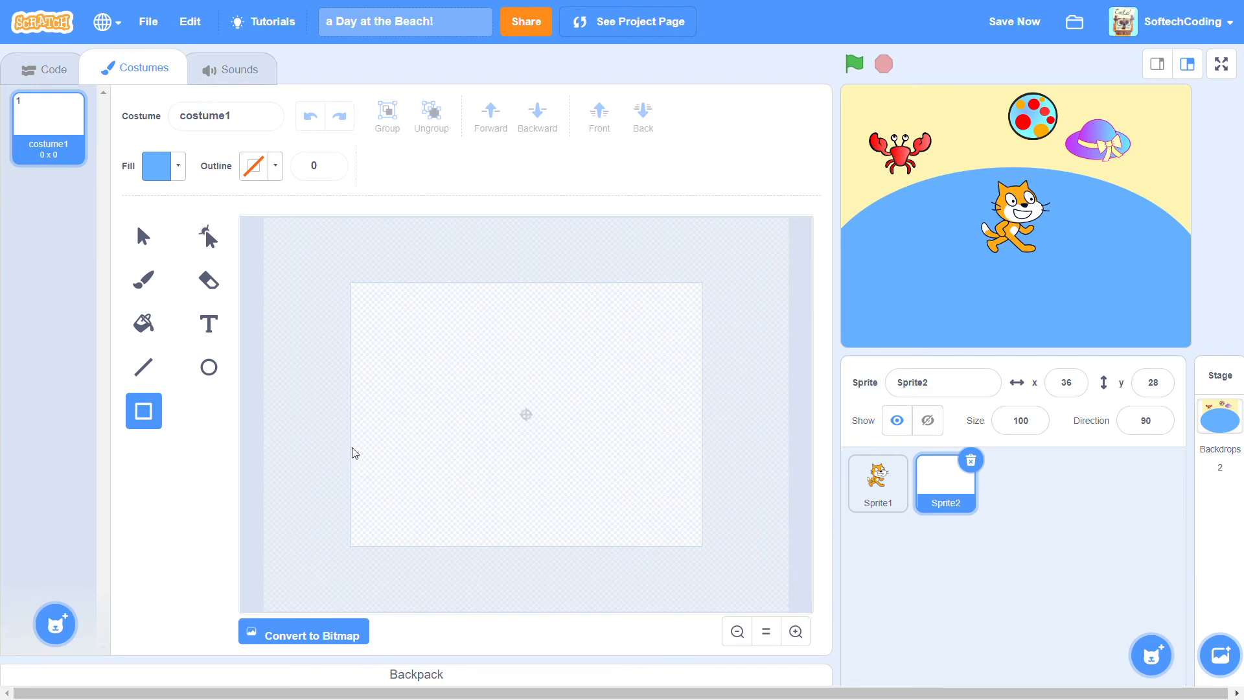
mouse_move(352, 448)
left_mouse_down()
mouse_move(452, 533)
mouse_move(747, 573)
mouse_move(705, 551)
left_mouse_up()
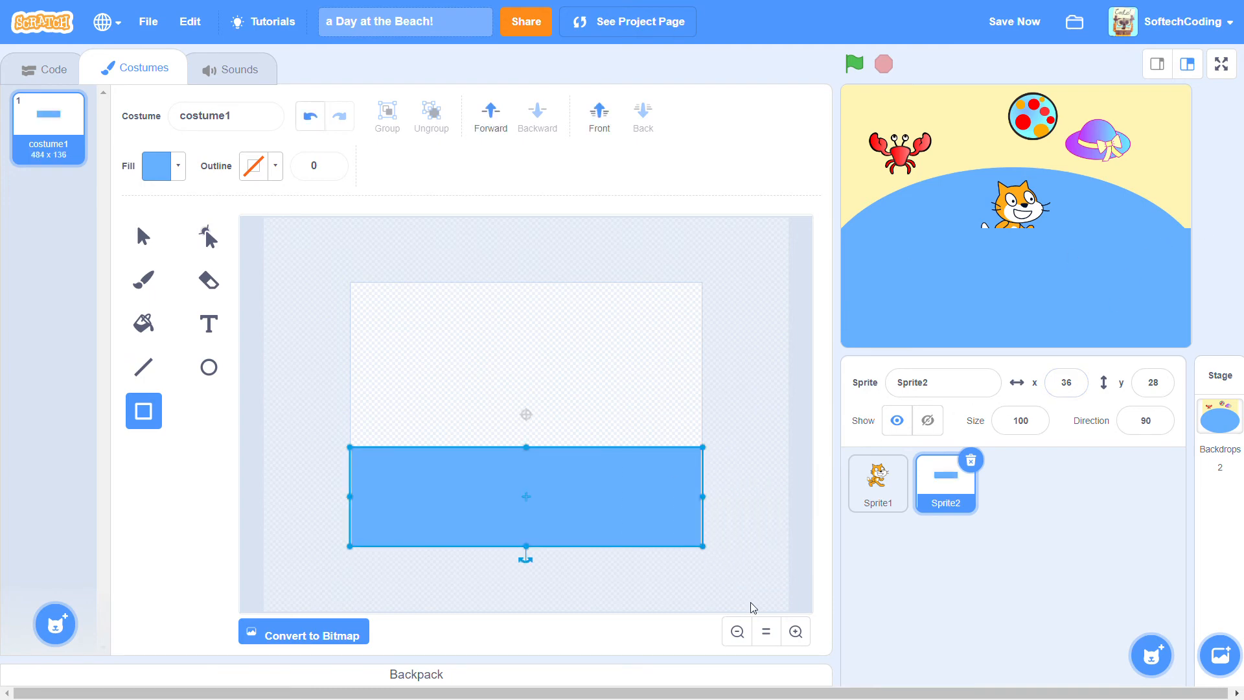
left_click_drag(708, 497, 669, 499)
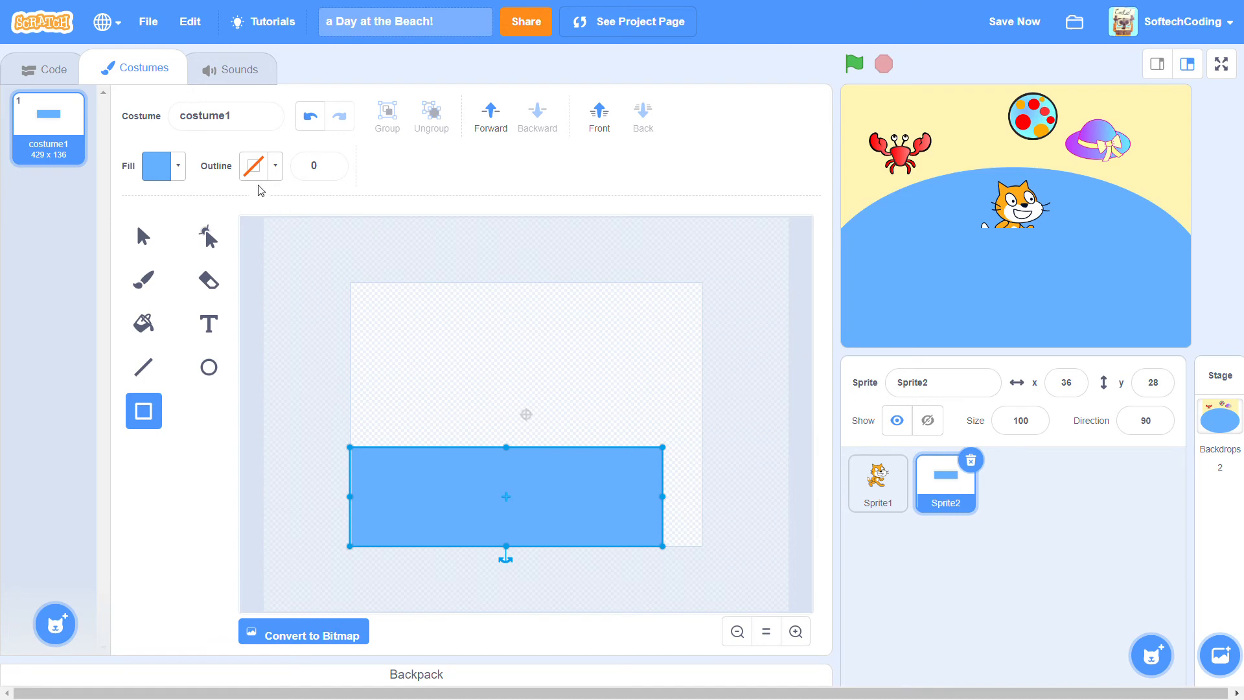
Rename the new sprite to Tide and its costume to tide1.
left_click(897, 383)
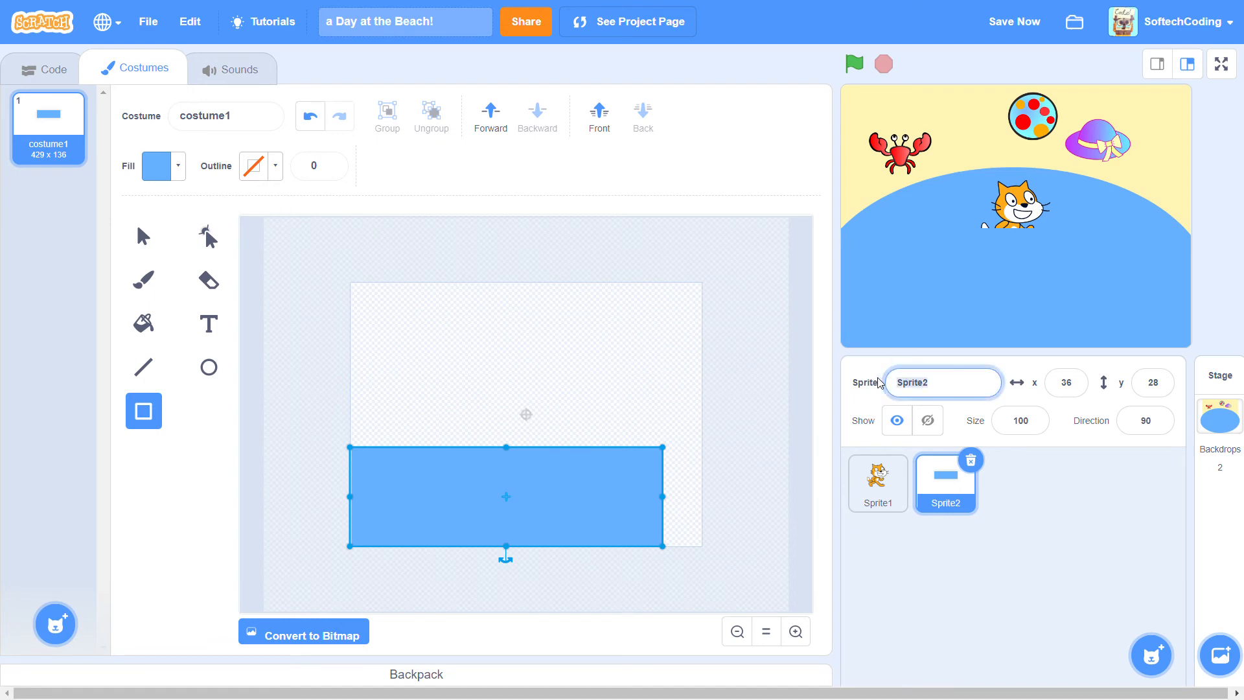
type("Tide")
key("Return")
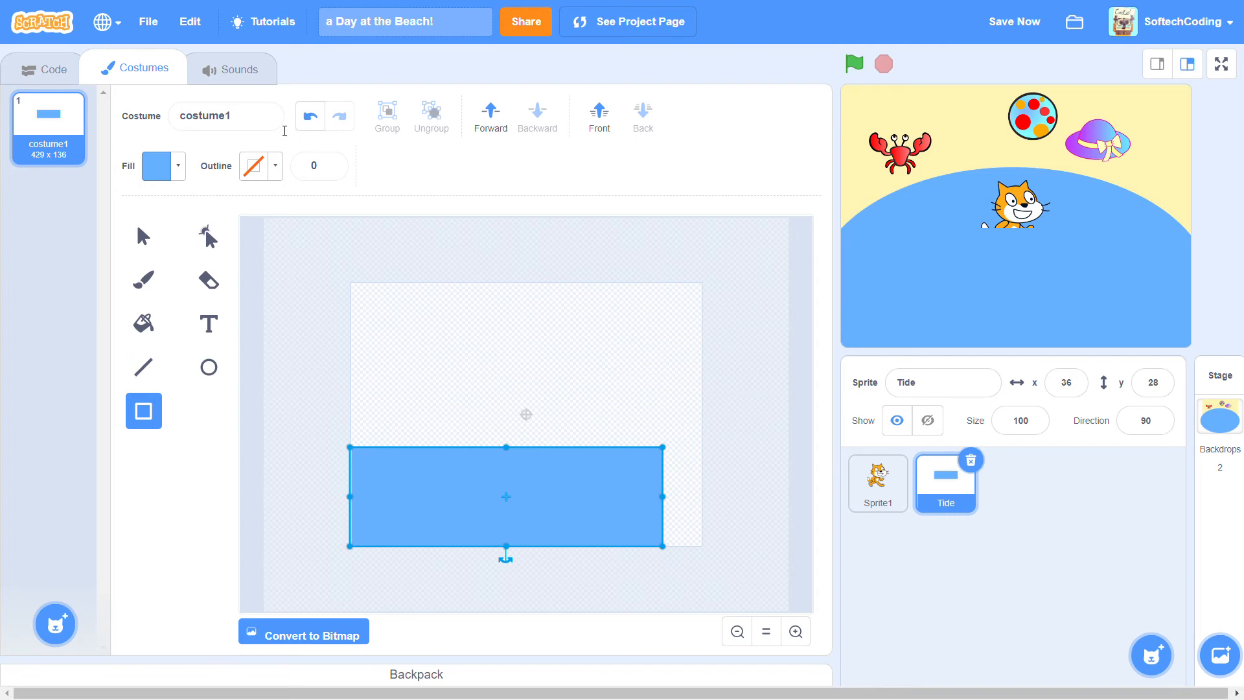
left_click(155, 119)
type("tide1")
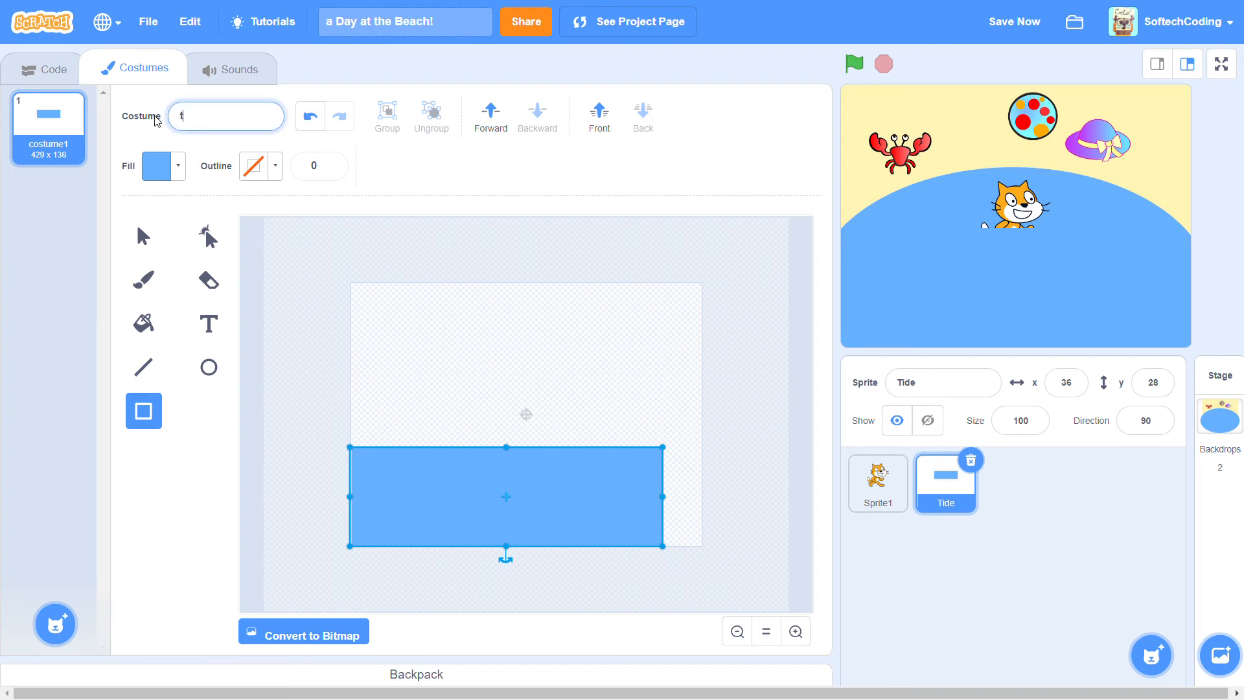
left_click(276, 195)
Duplicate the tide1 costume and raise the copy's rectangle slightly, to about 429 x 144.
right_click(57, 151)
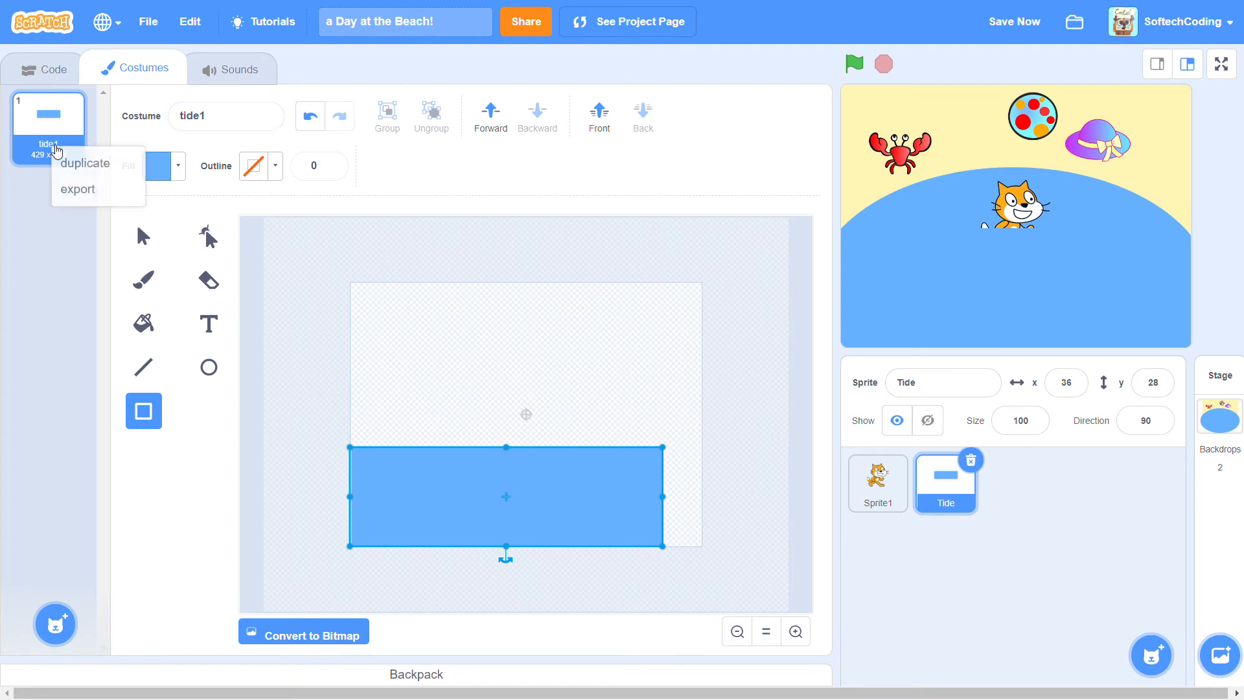
left_click(94, 164)
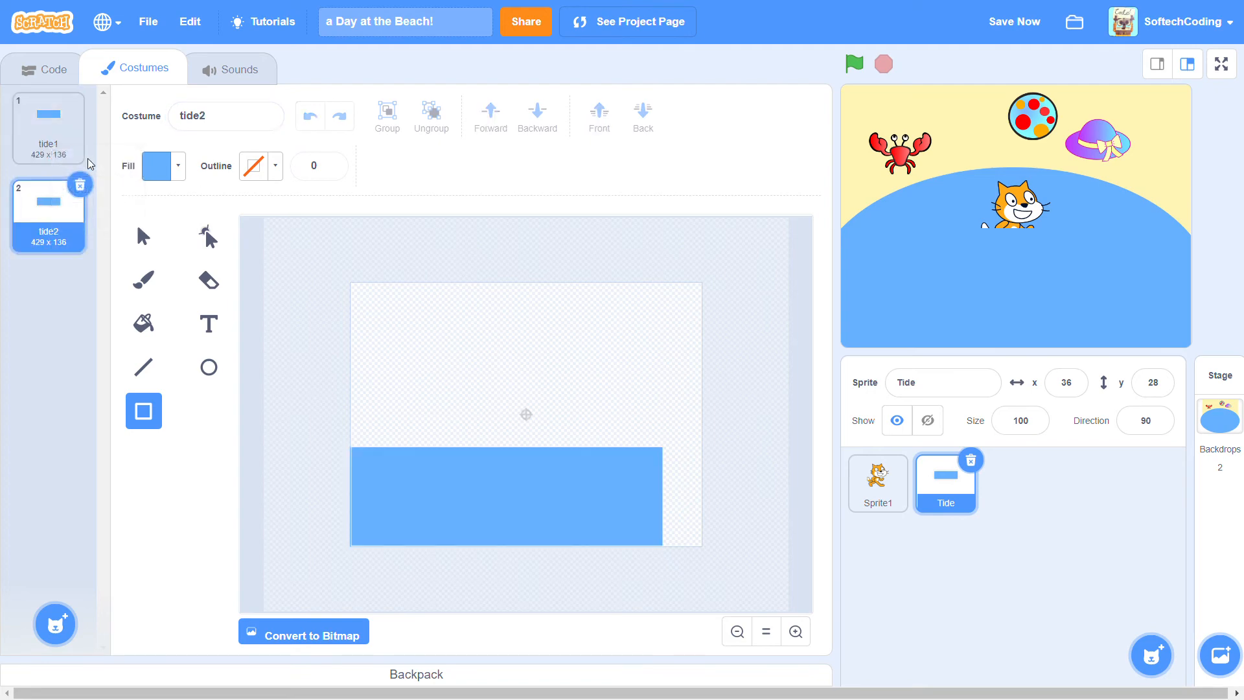
left_click(143, 239)
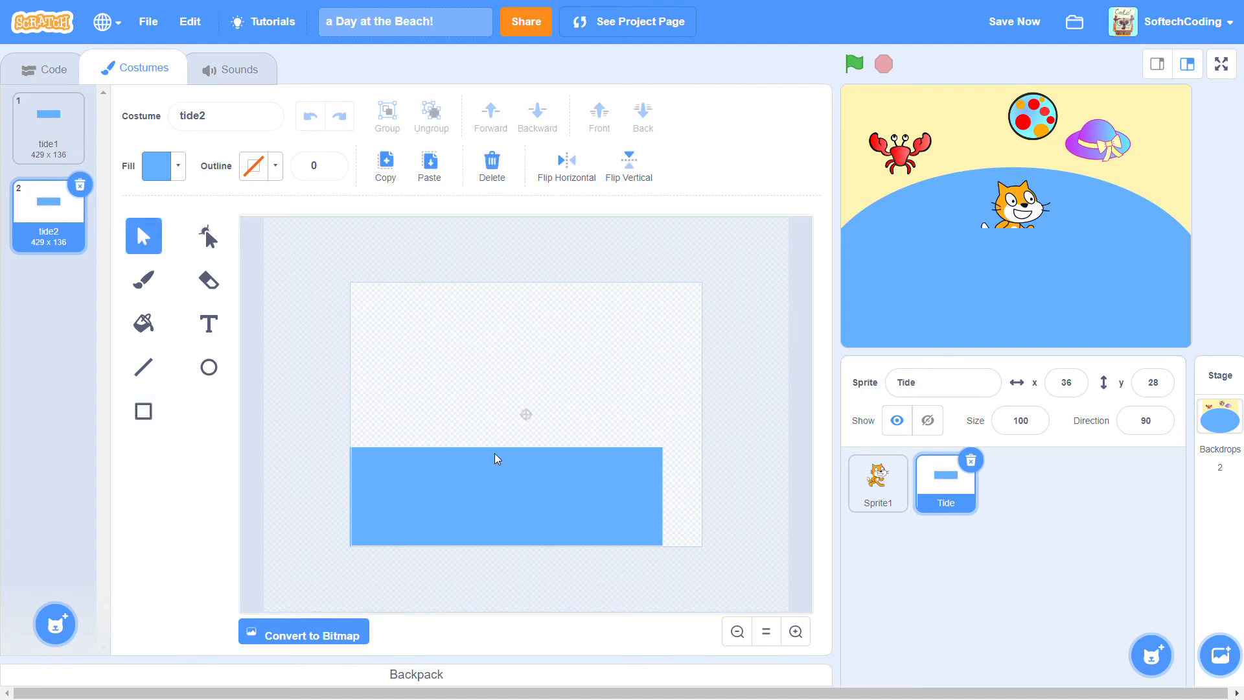
left_click(498, 459)
left_click_drag(509, 454, 512, 444)
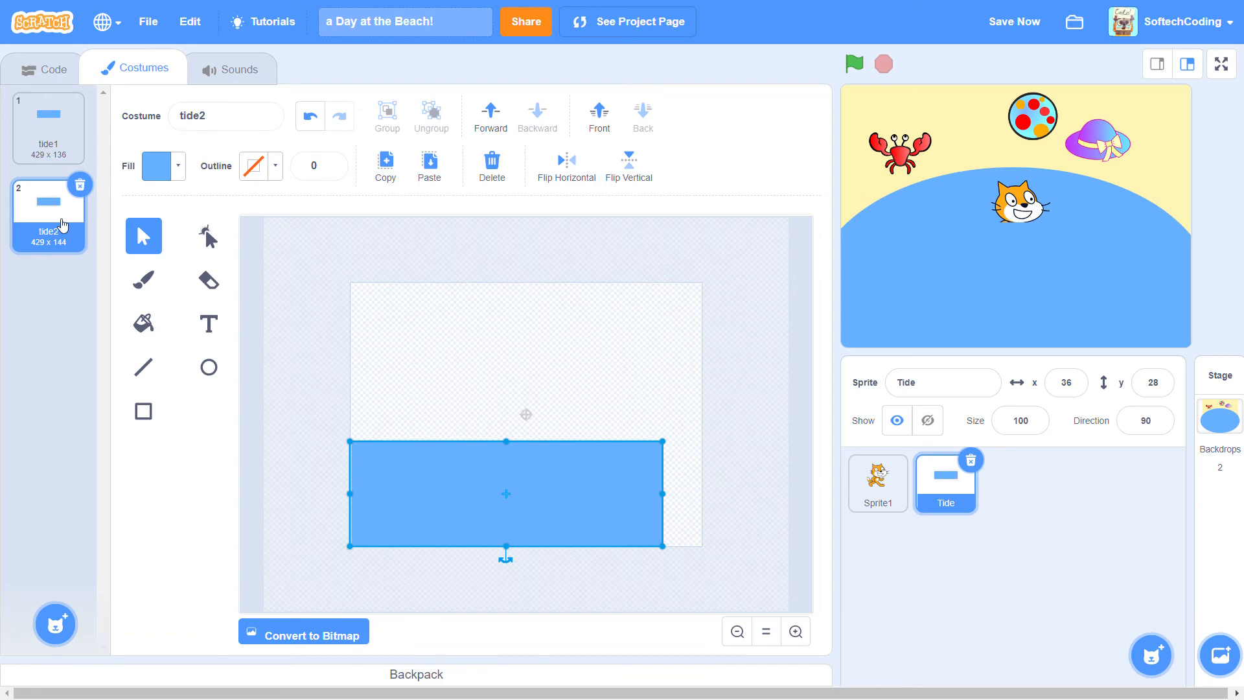
Duplicate the tide2 costume and lower the upper edge of the copy's rectangle, to about 429 x 136.
right_click(69, 229)
left_click(97, 236)
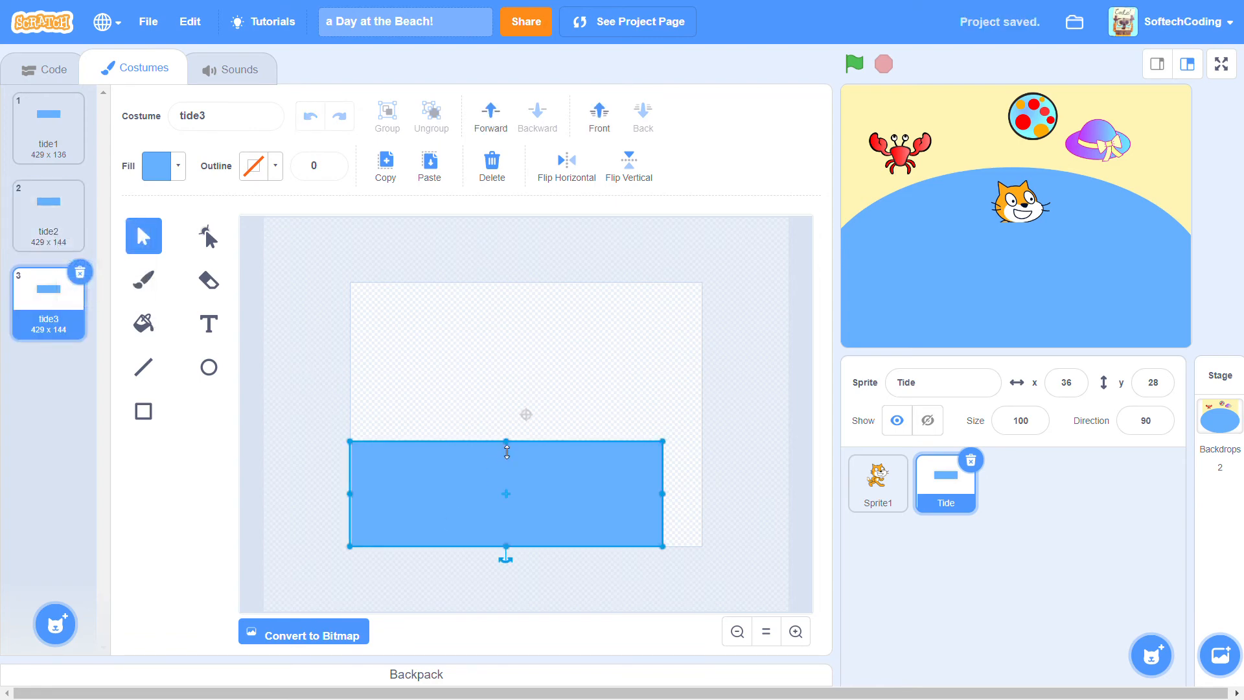
left_click_drag(507, 452, 508, 458)
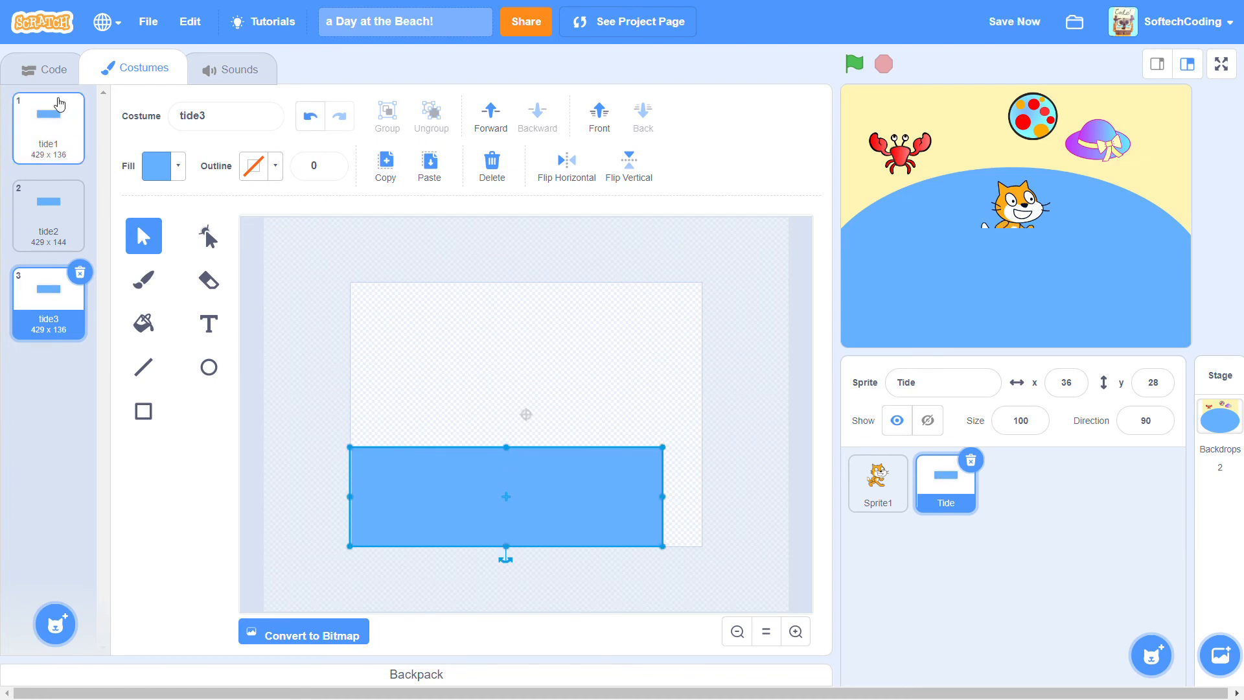
Compare the tide1, tide2 and tide3 costumes in sequence, and save the project.
left_click(52, 130)
left_click(71, 187)
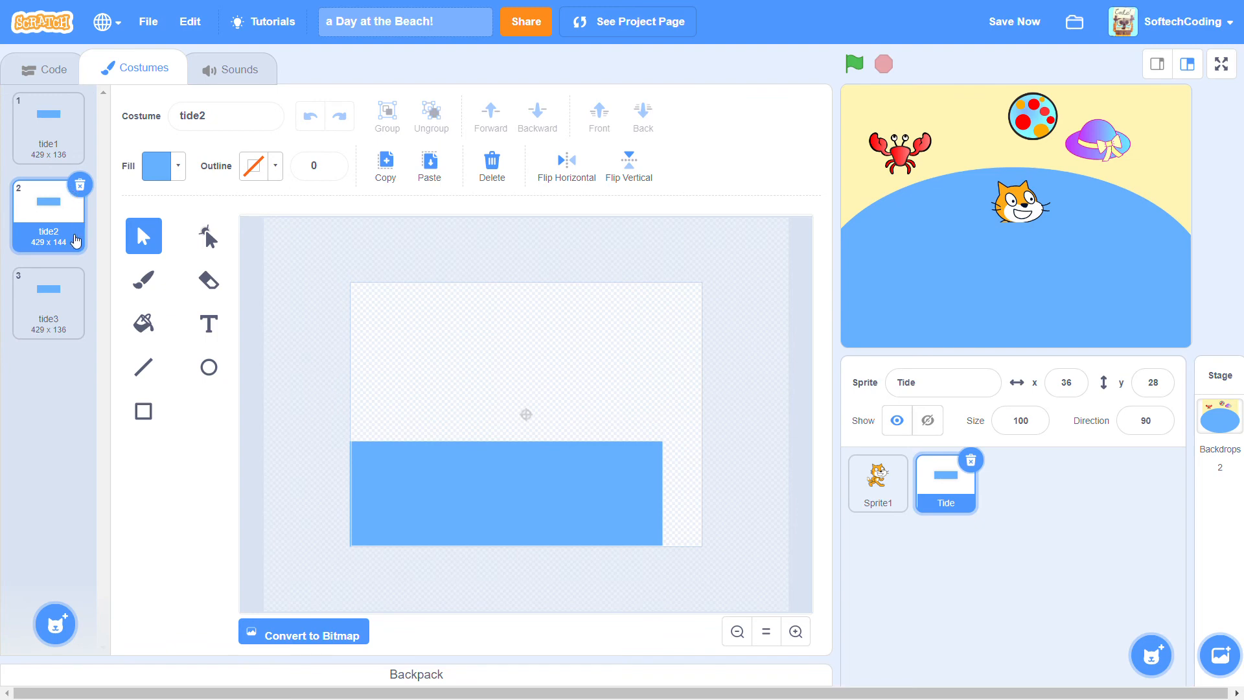
left_click(74, 297)
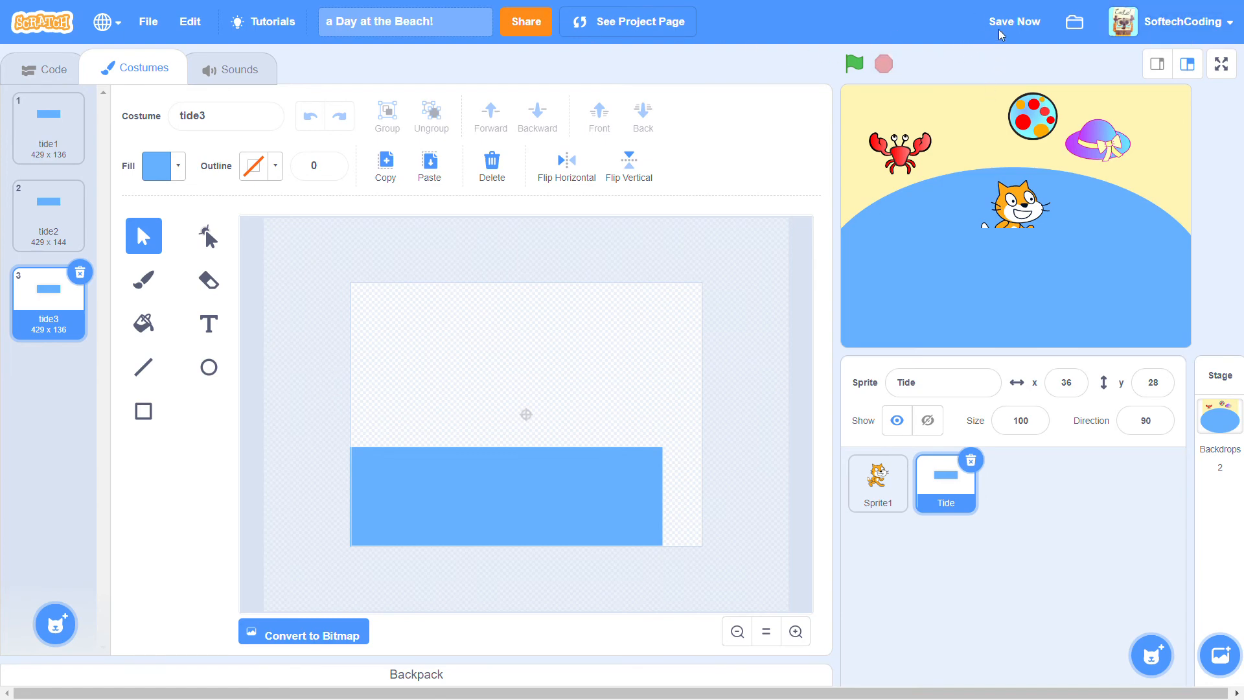
left_click(1015, 23)
left_click(47, 128)
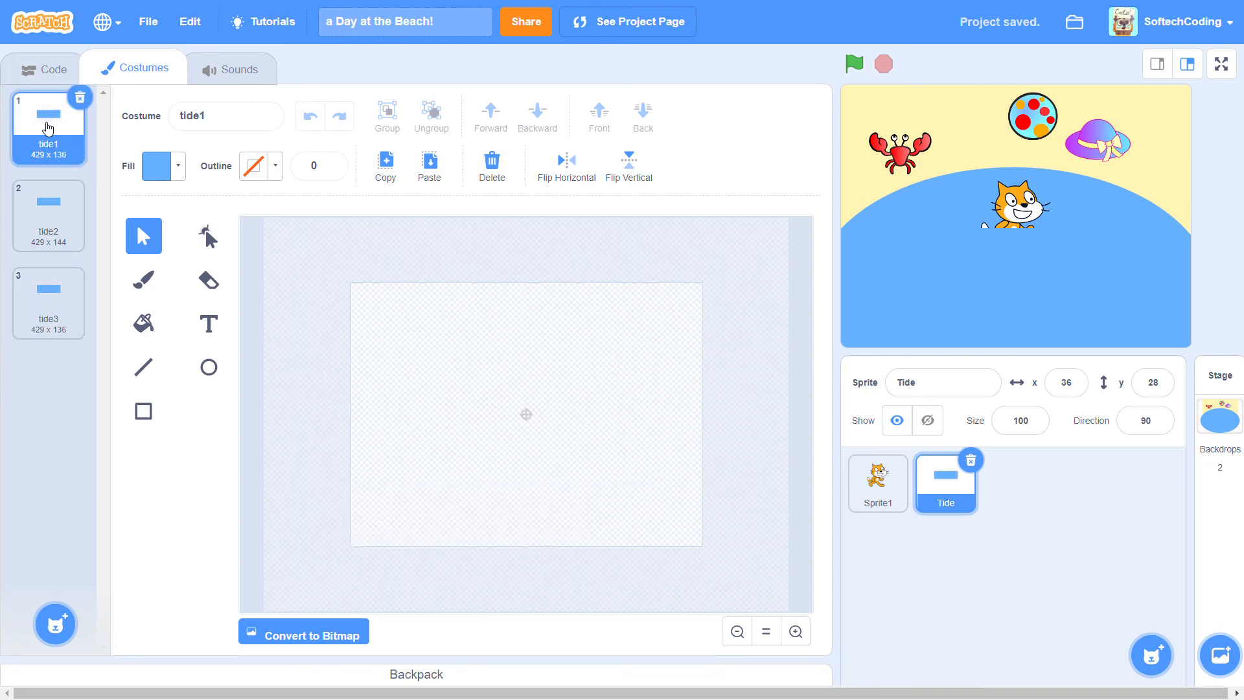
left_click(48, 227)
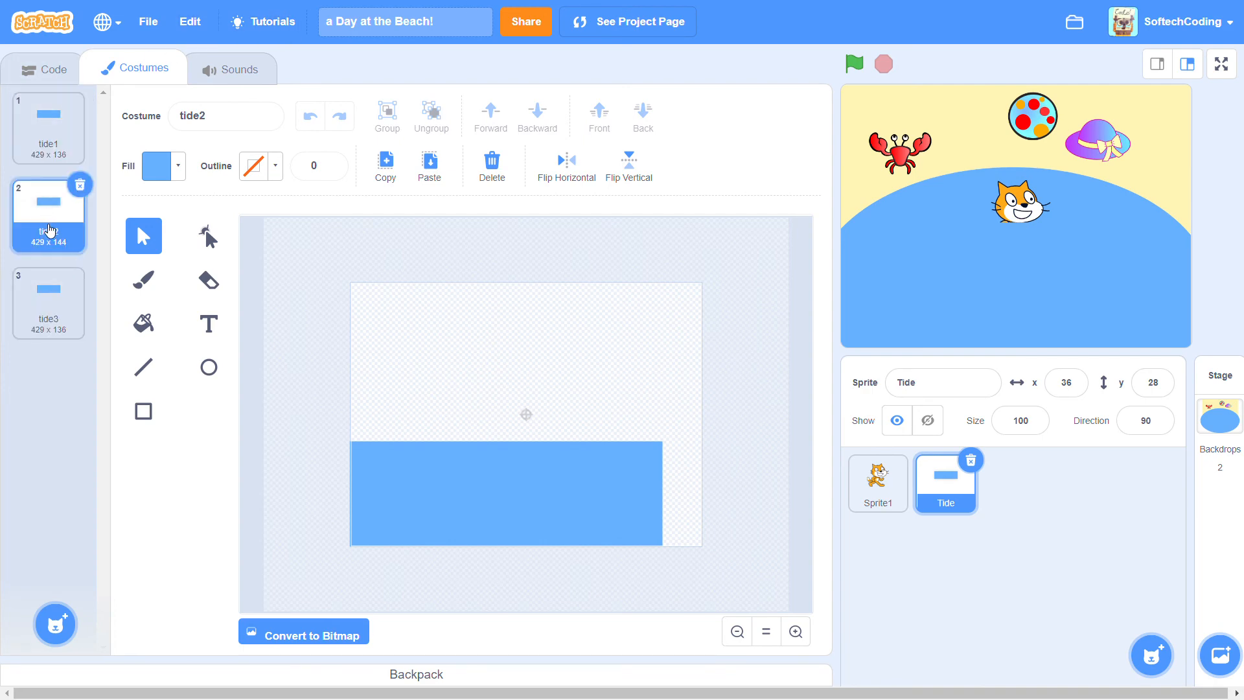
left_click(44, 320)
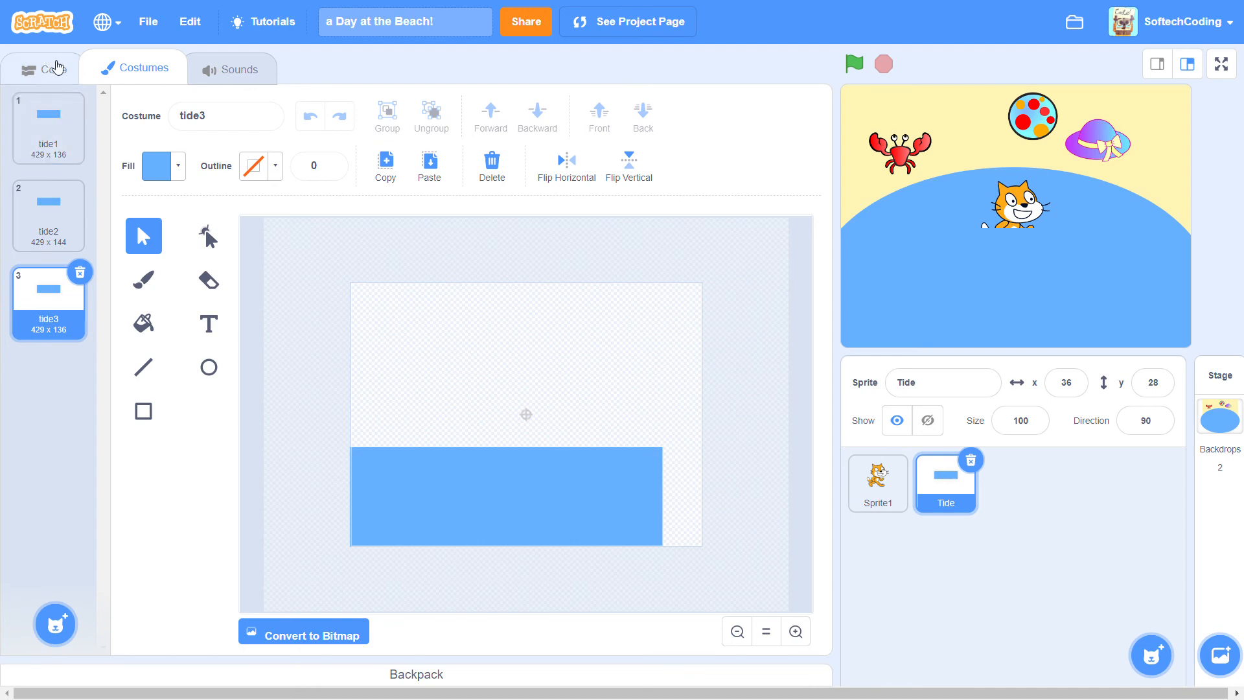
Start the Tide sprite's script with a "when green flag clicked" block.
left_click(54, 70)
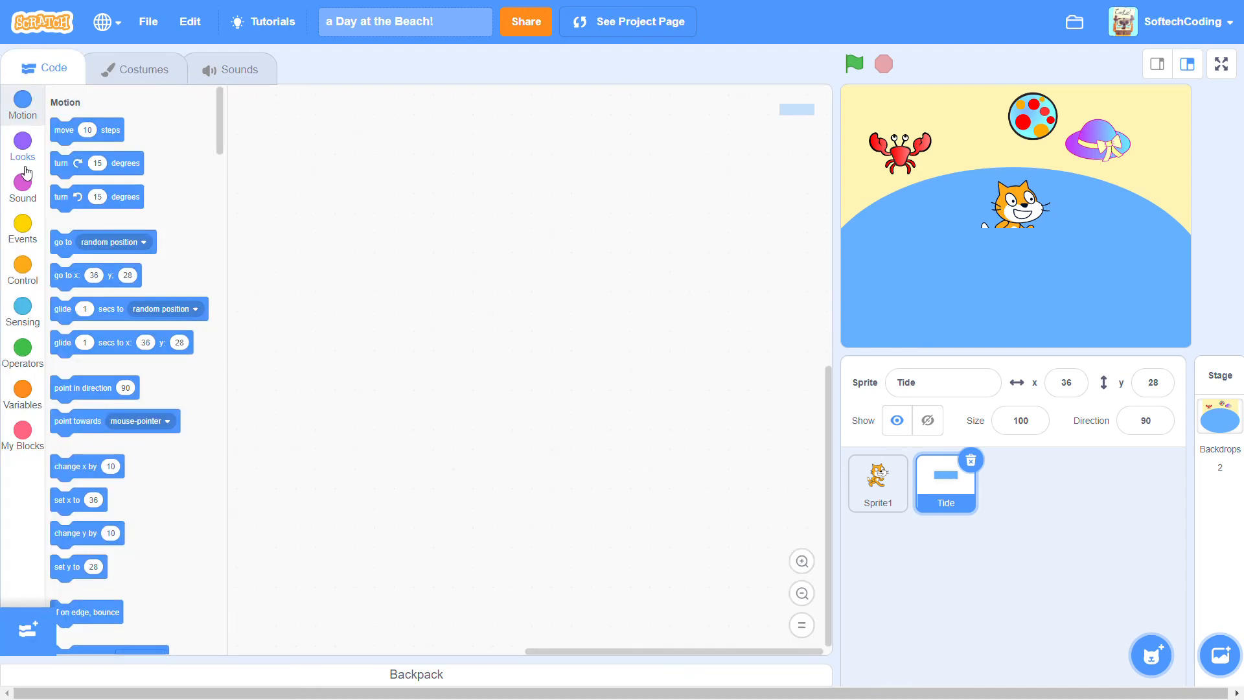
left_click(26, 228)
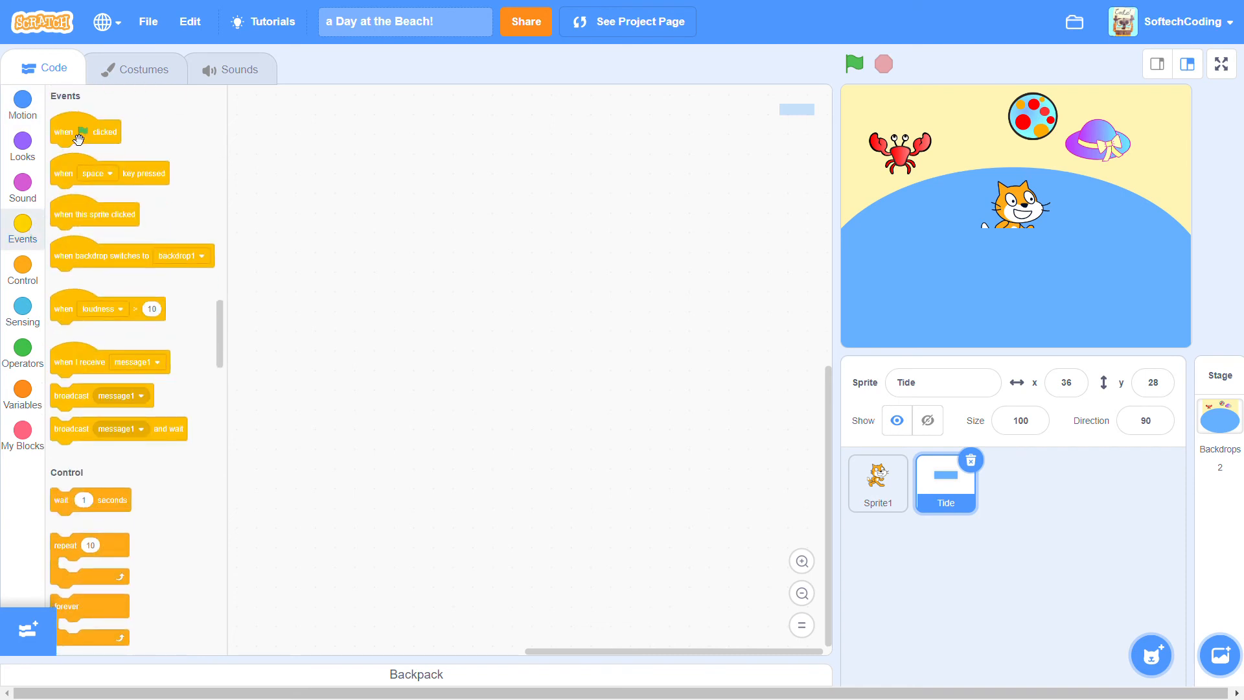
left_click_drag(78, 139, 382, 216)
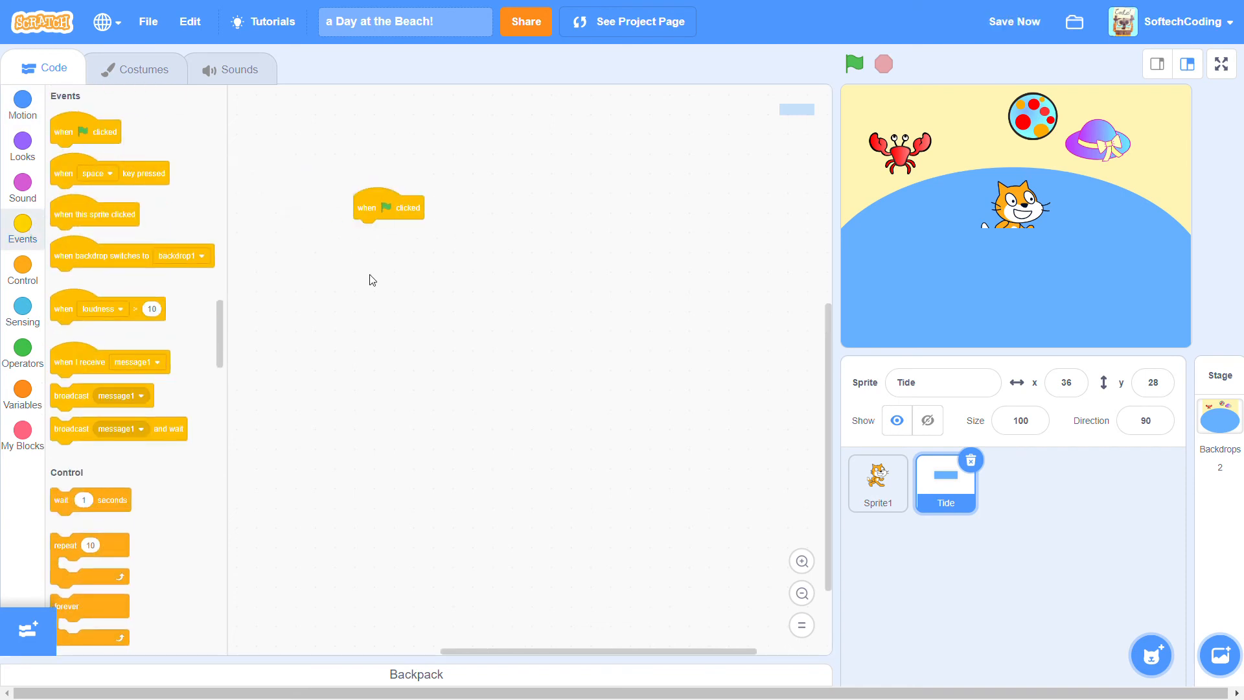
left_click(803, 562)
left_click(802, 562)
left_click(803, 561)
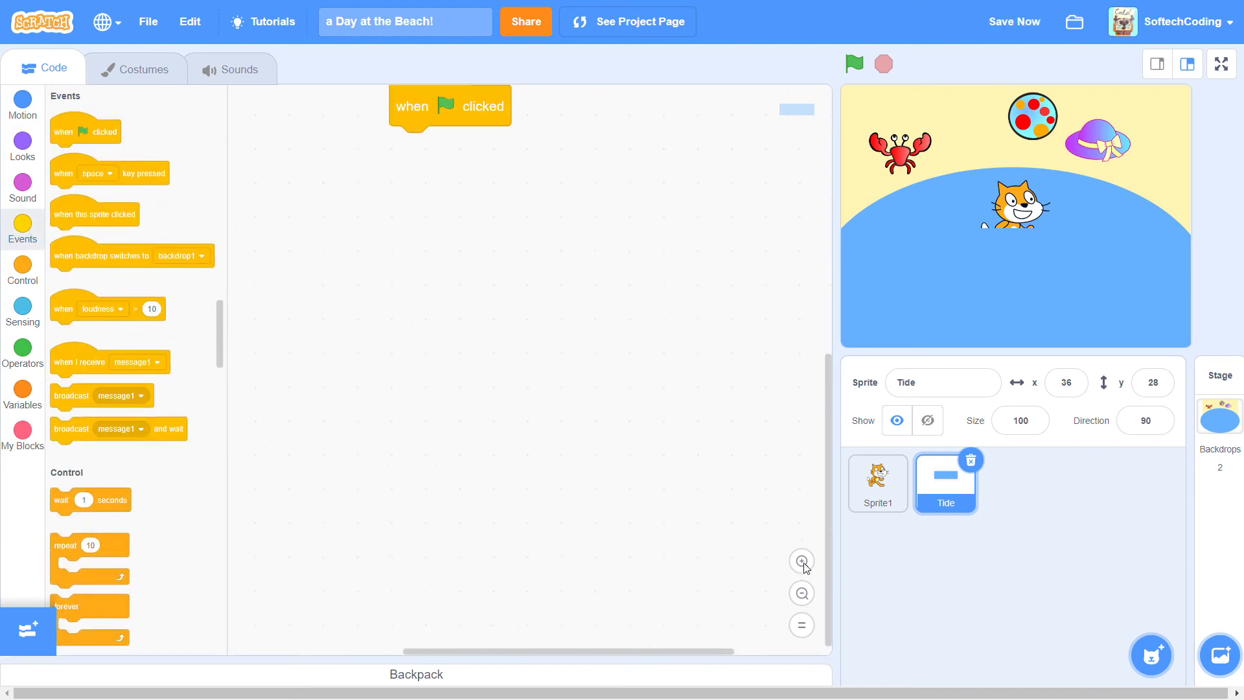
left_click(803, 561)
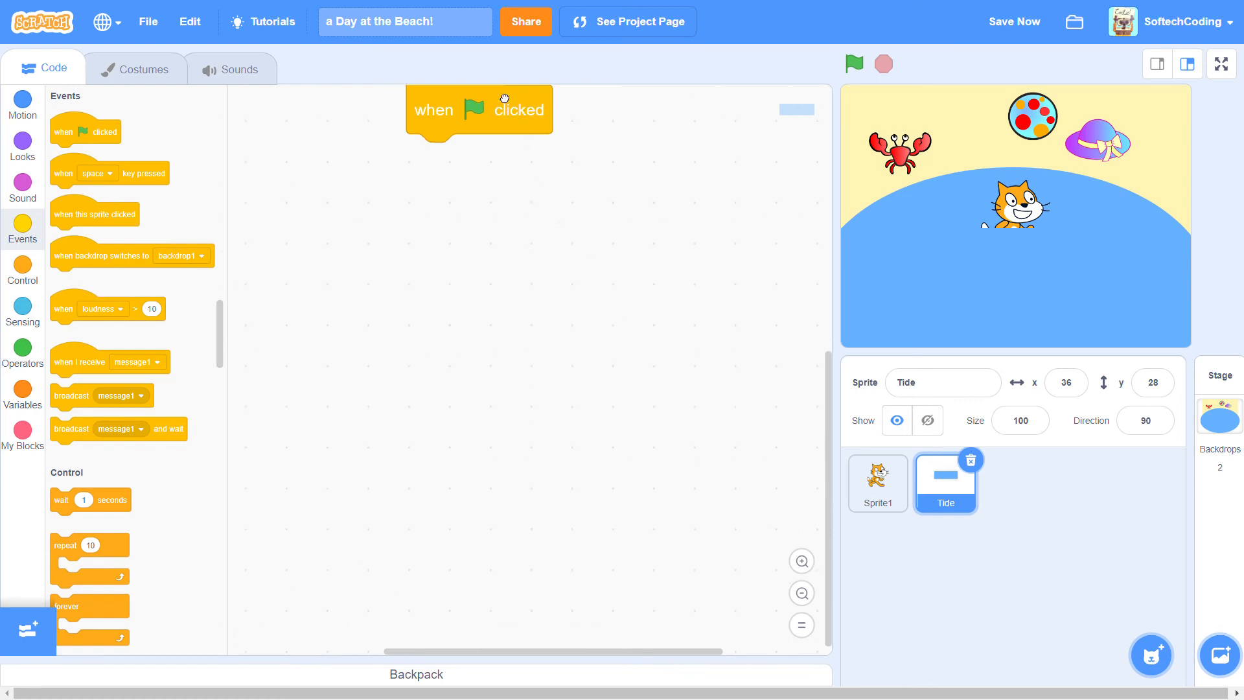
scroll(503, 102, "up", 5)
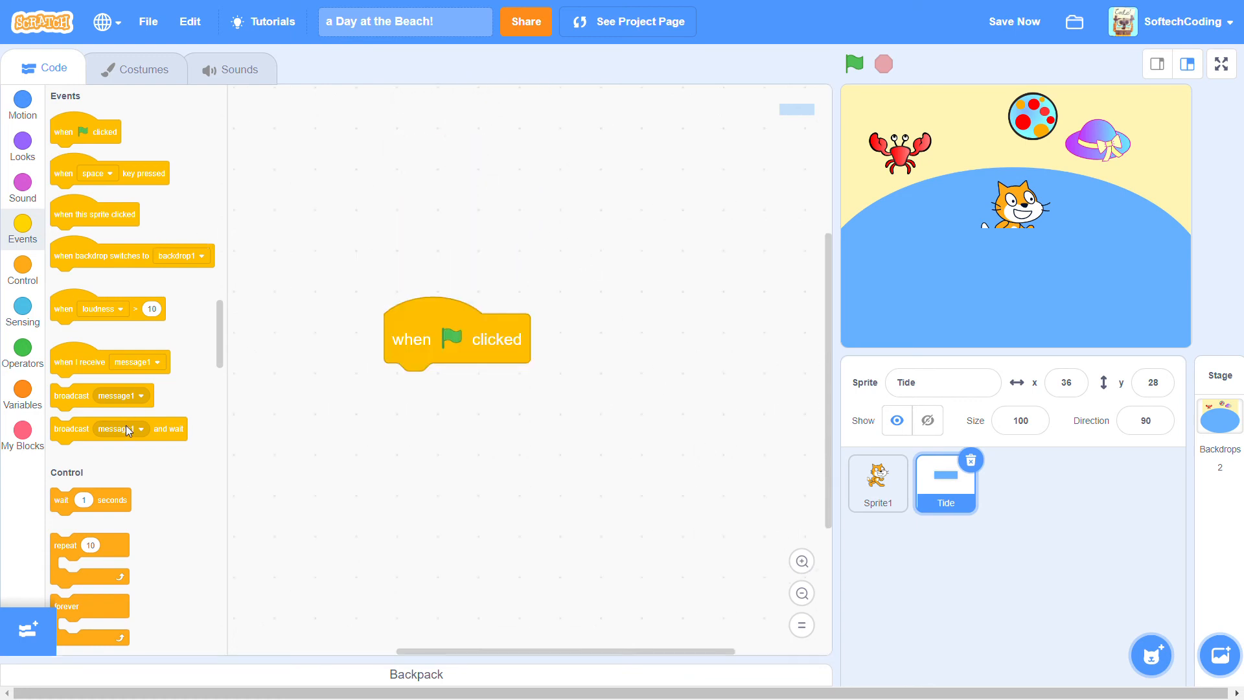
Attach a forever loop to the green flag block and place a "next costume" block inside it.
scroll(134, 462, "down", 2)
left_click_drag(91, 563, 397, 419)
left_click(24, 148)
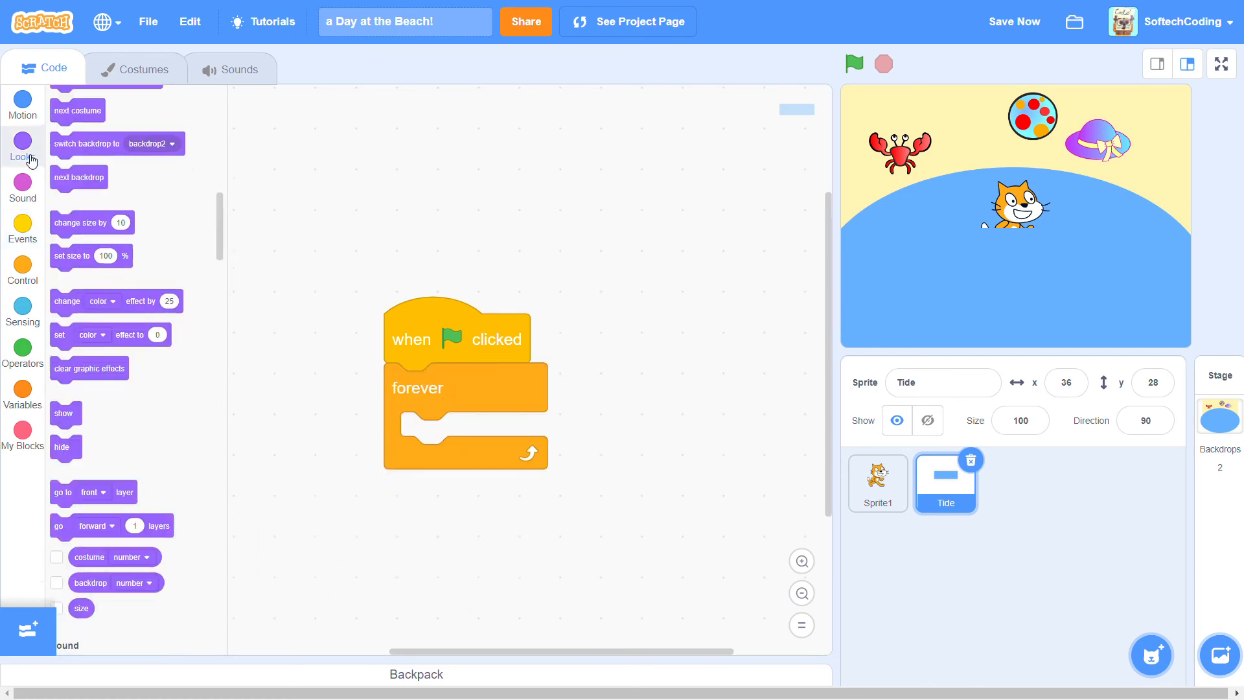
left_click_drag(78, 303, 439, 444)
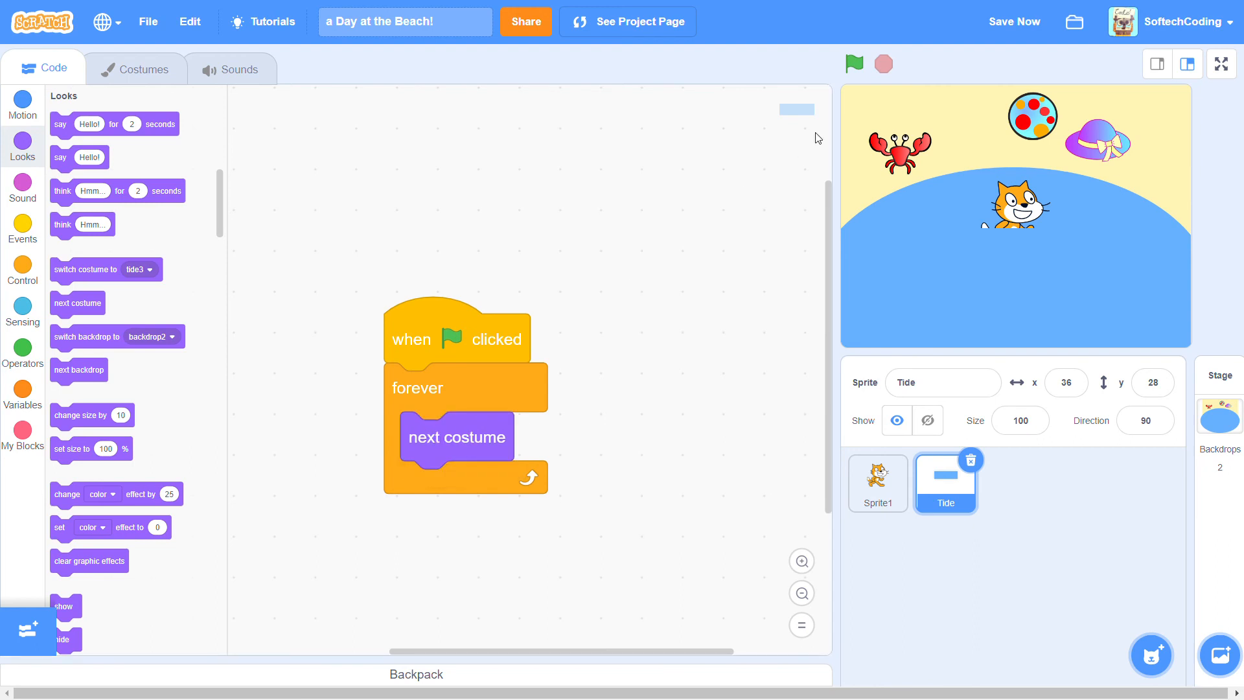
Run the project to check the Tide costume animation, and stop it.
left_click(856, 65)
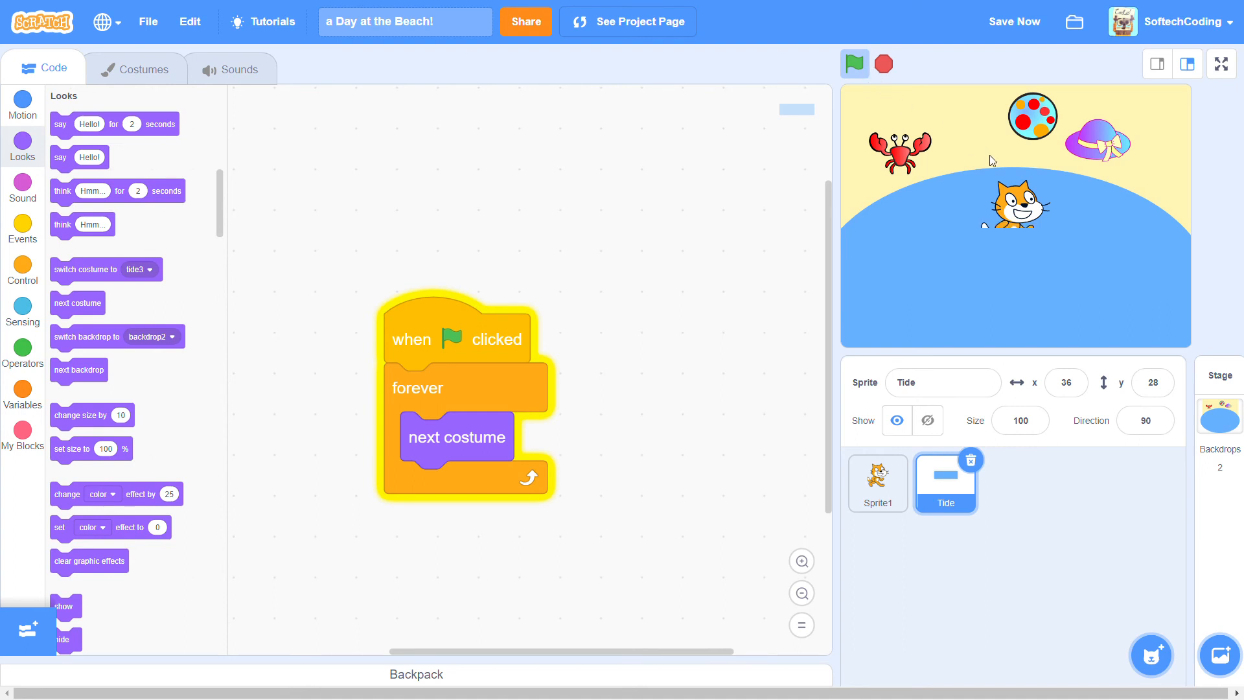
left_click(885, 71)
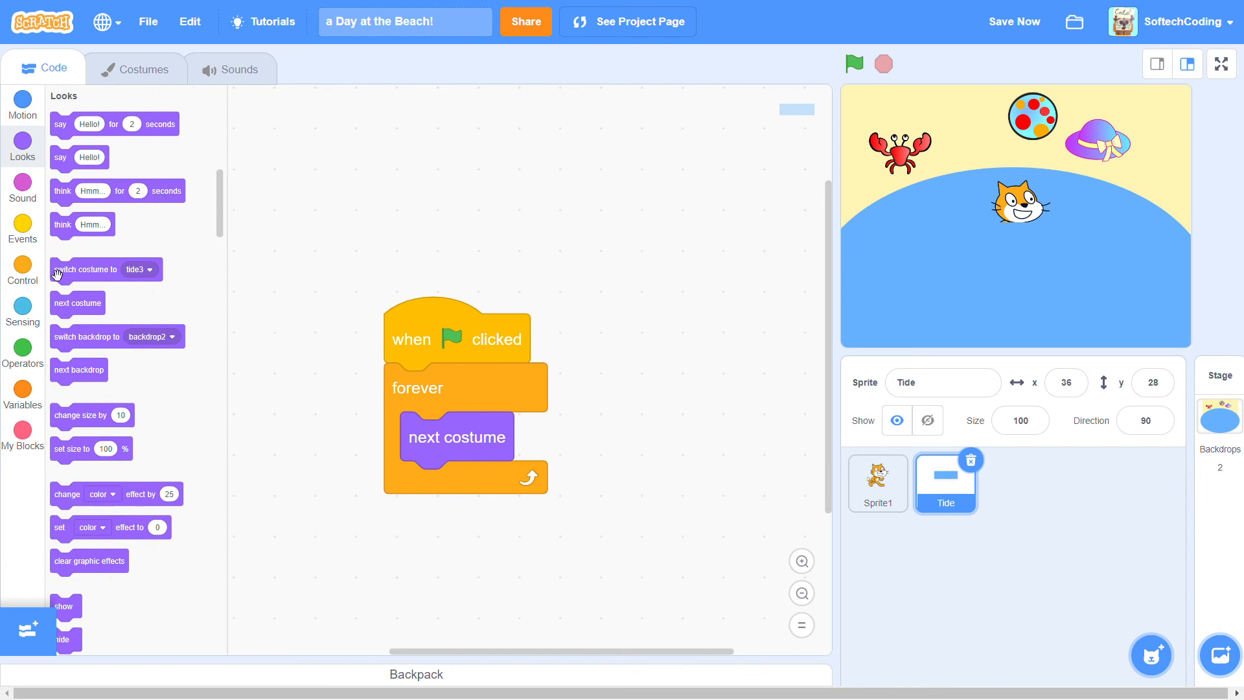
Add a "wait 0.08 seconds" block below "next costume" inside the forever loop, and test-run the animation.
left_click(35, 283)
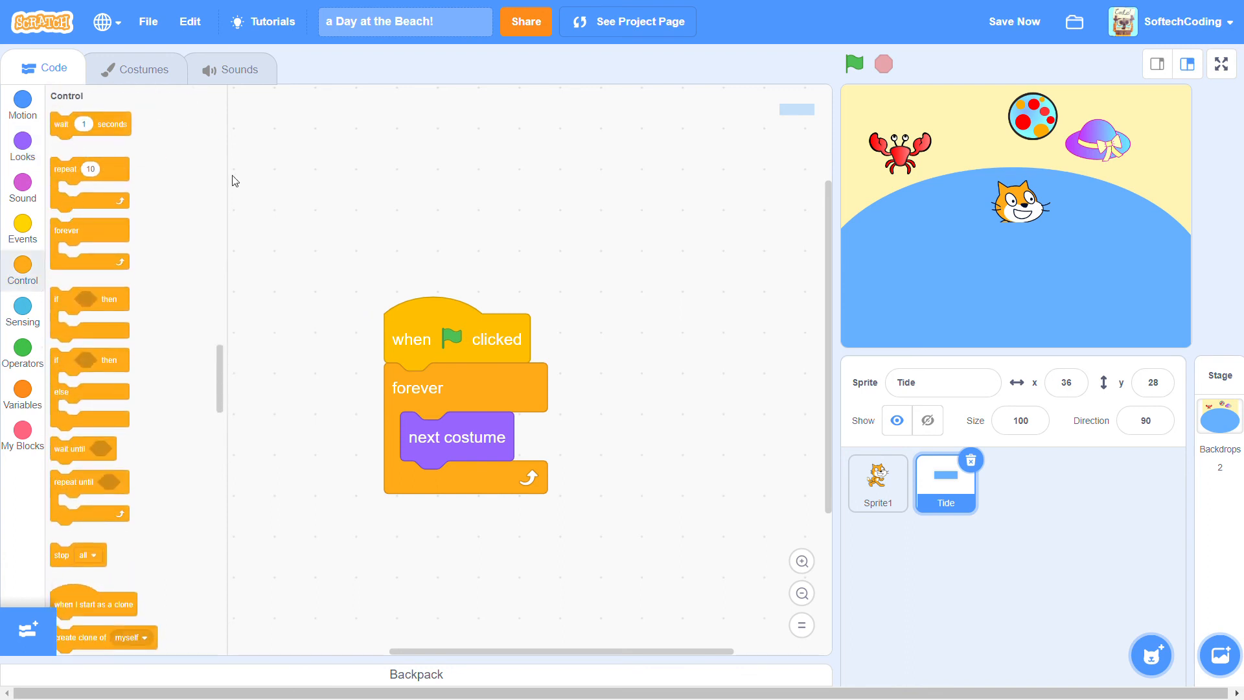
left_click_drag(65, 124, 417, 488)
left_click(477, 495)
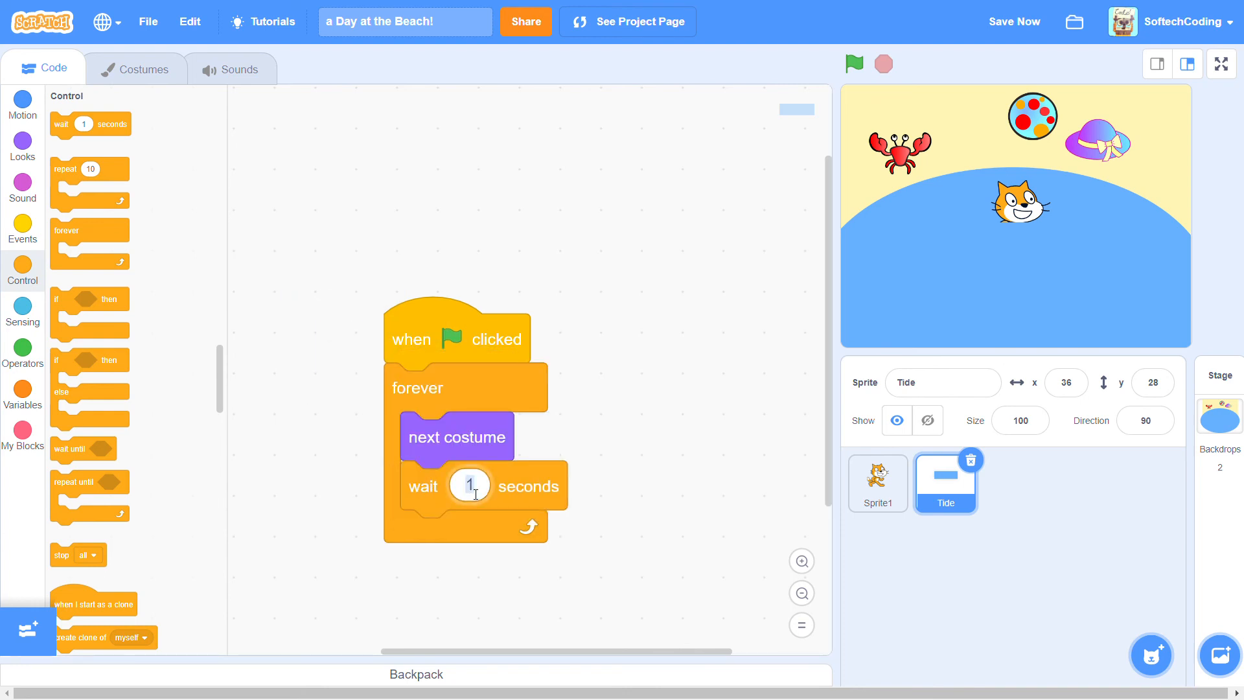
type("0.08")
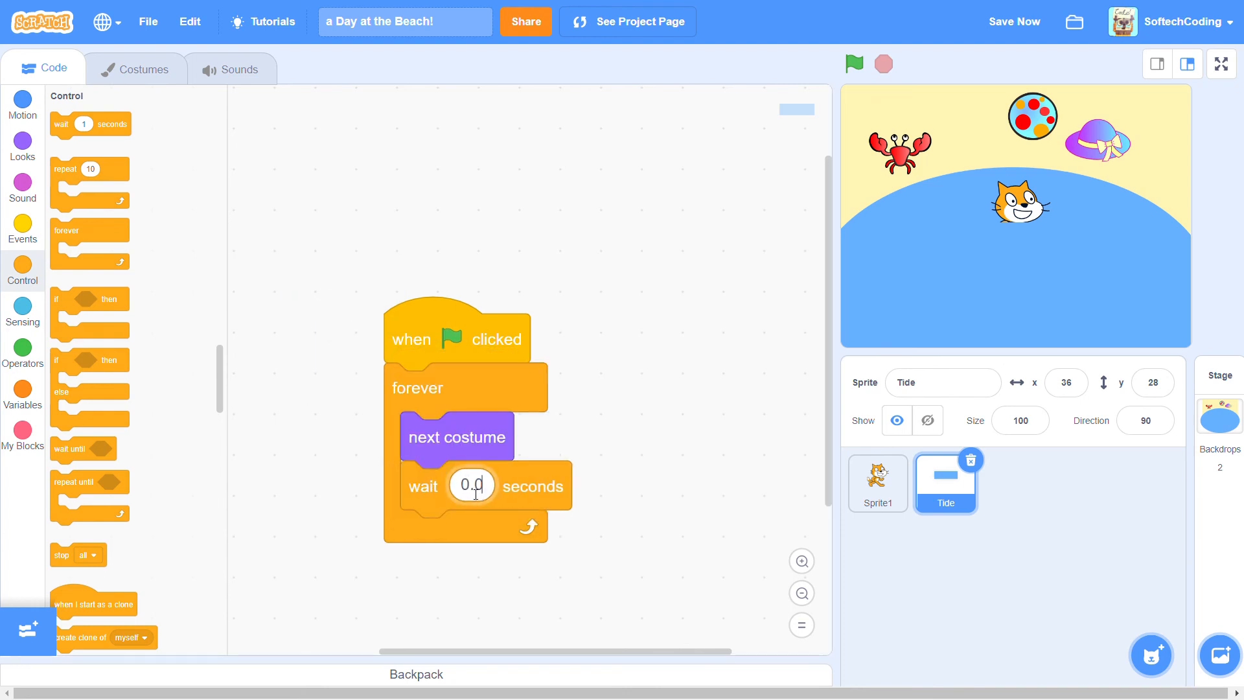
left_click(807, 336)
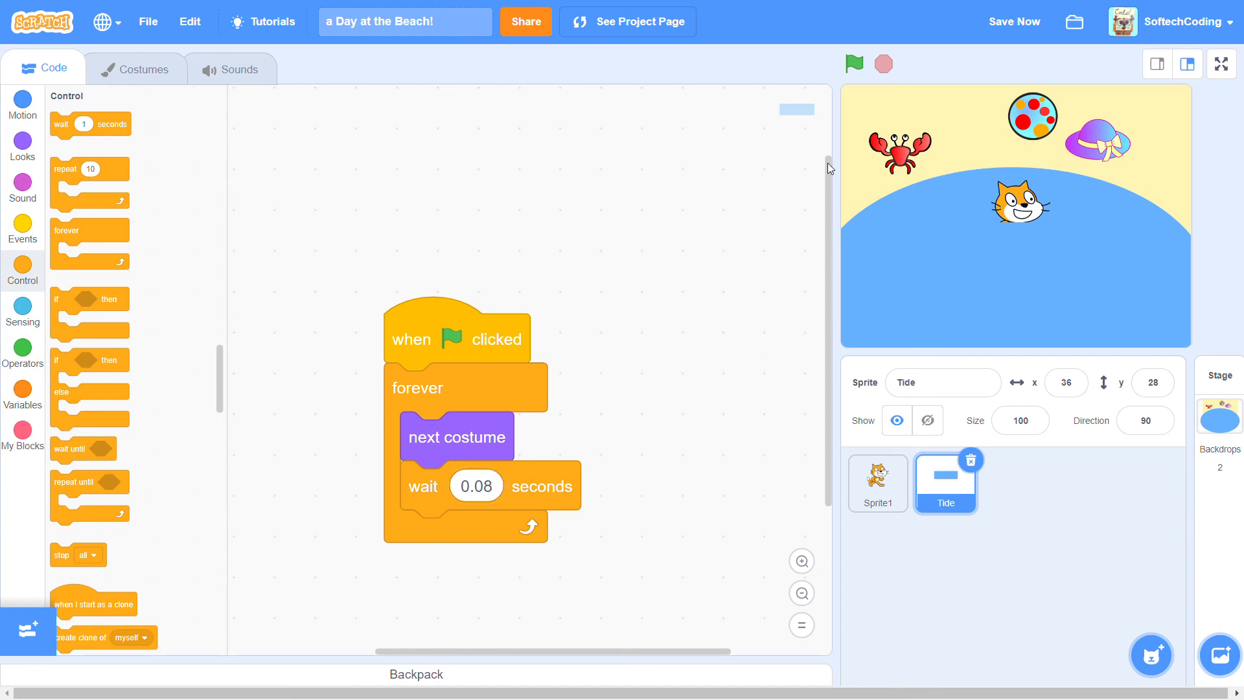
left_click(854, 63)
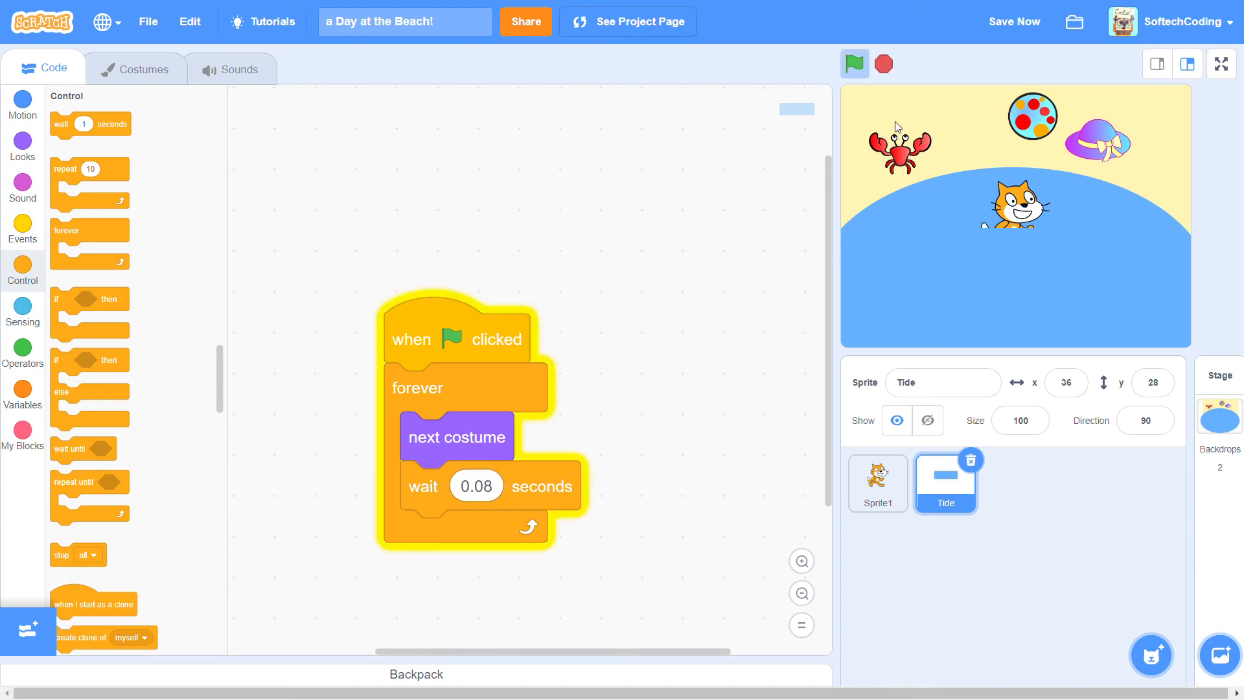
left_click(884, 64)
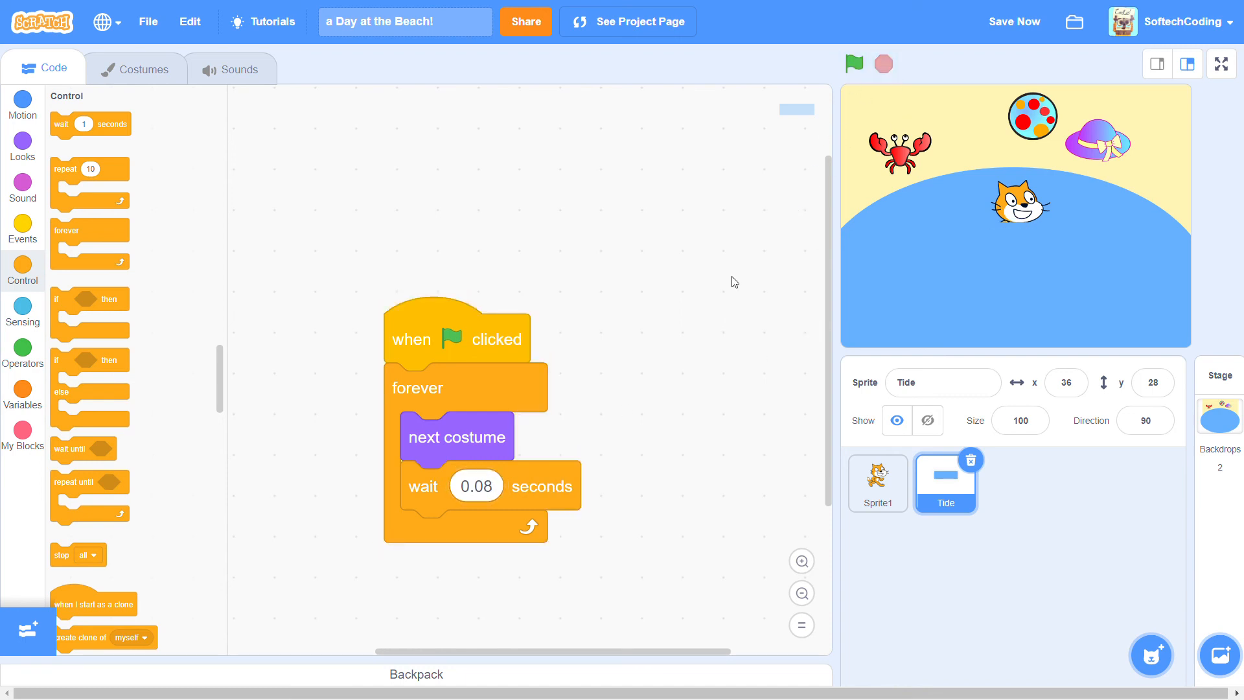
Set the wait duration in the forever loop to 0.13 seconds and test-run the animation.
left_click(499, 495)
type("0.13")
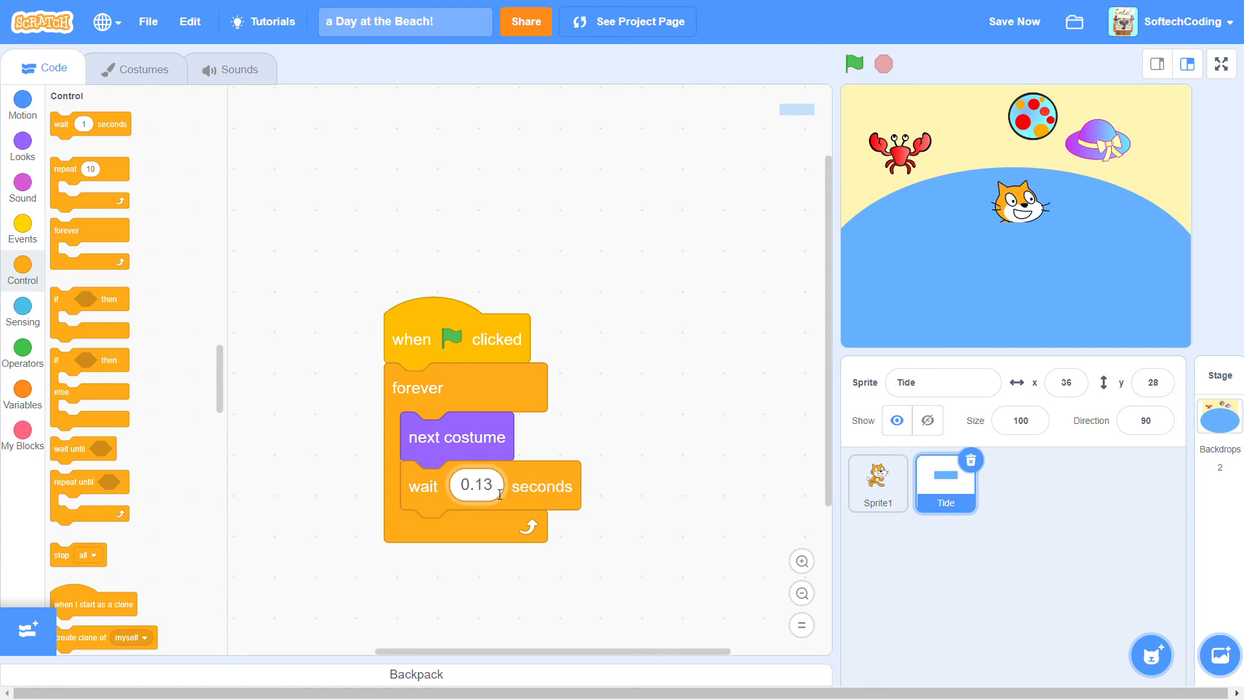
left_click(661, 327)
left_click(855, 64)
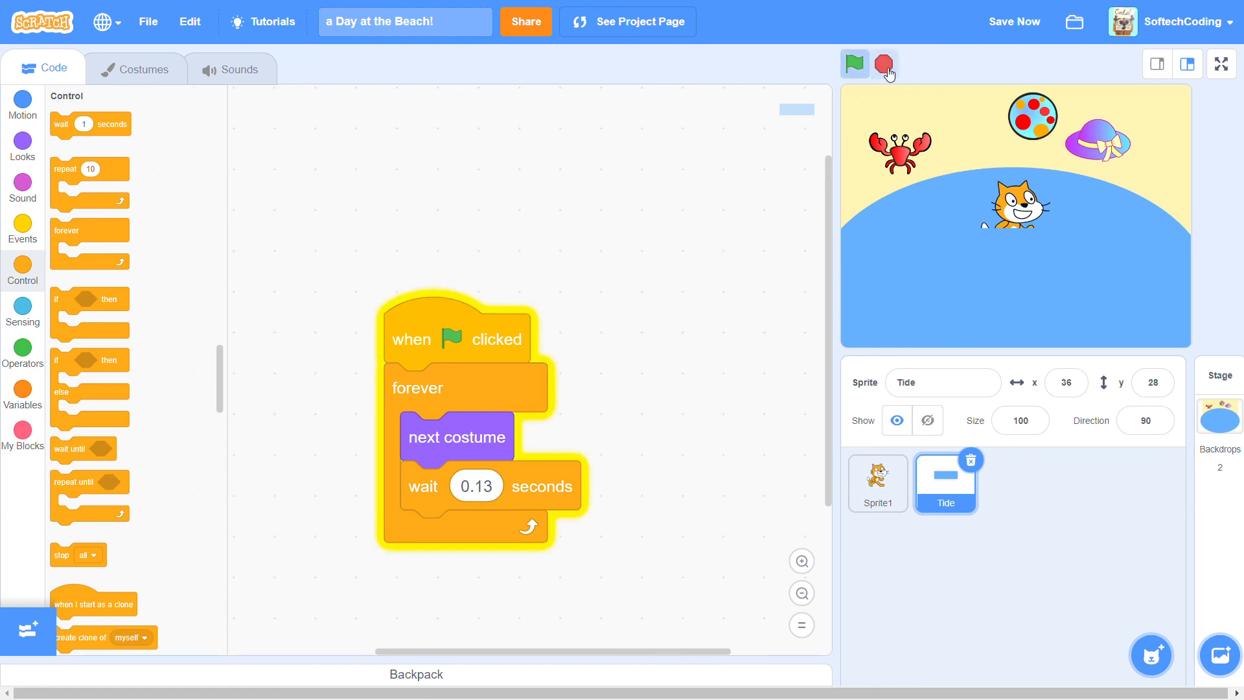
left_click(885, 64)
Set the wait duration in the forever loop to 0.2 seconds and test-run the animation.
left_click(483, 491)
left_click(483, 491)
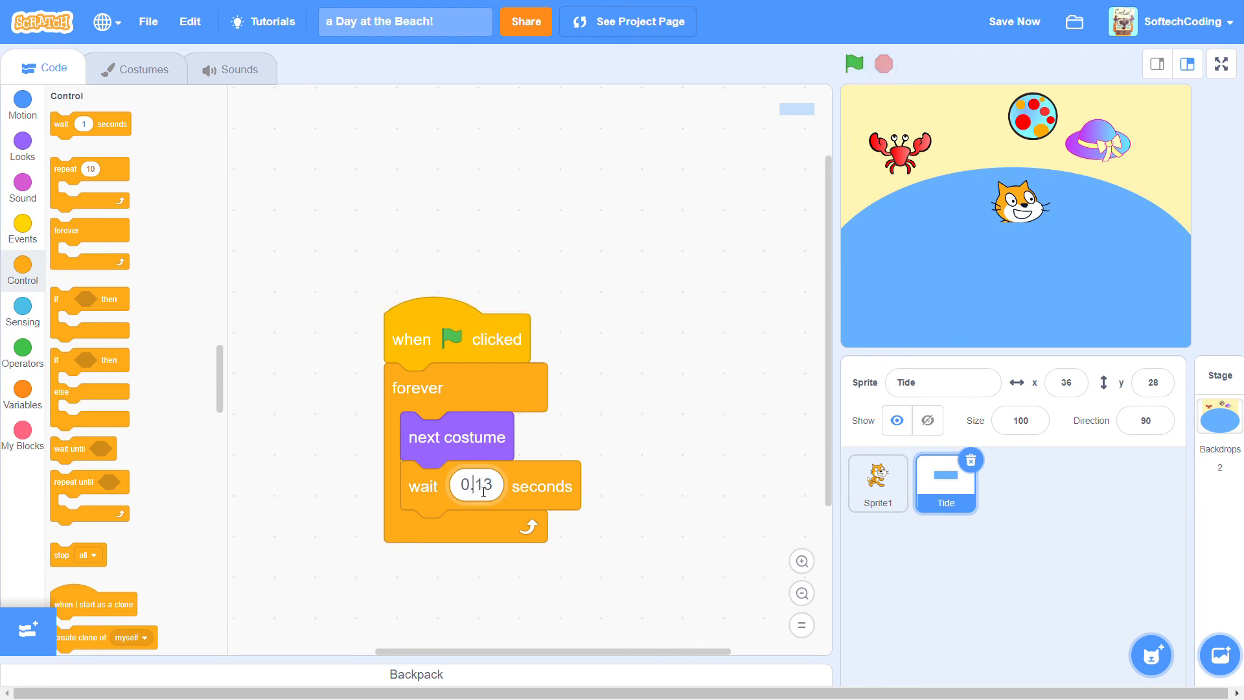
key("BackSpace")
key("BackSpace")
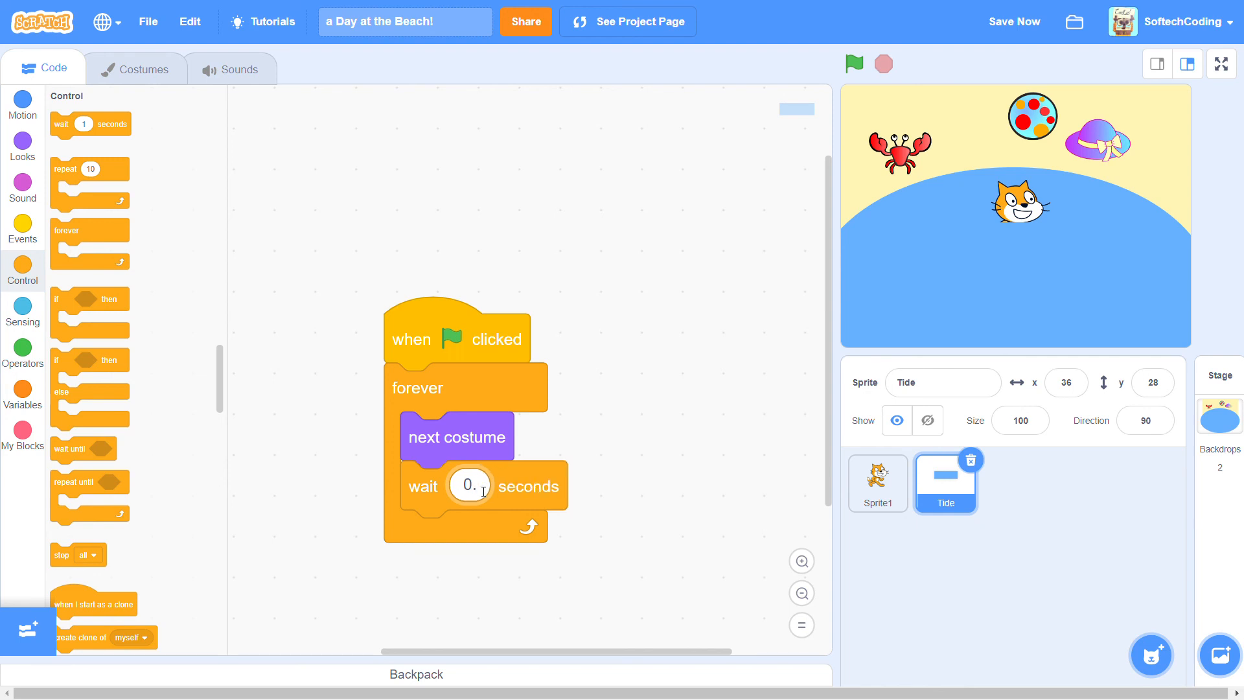
type("2")
left_click(637, 361)
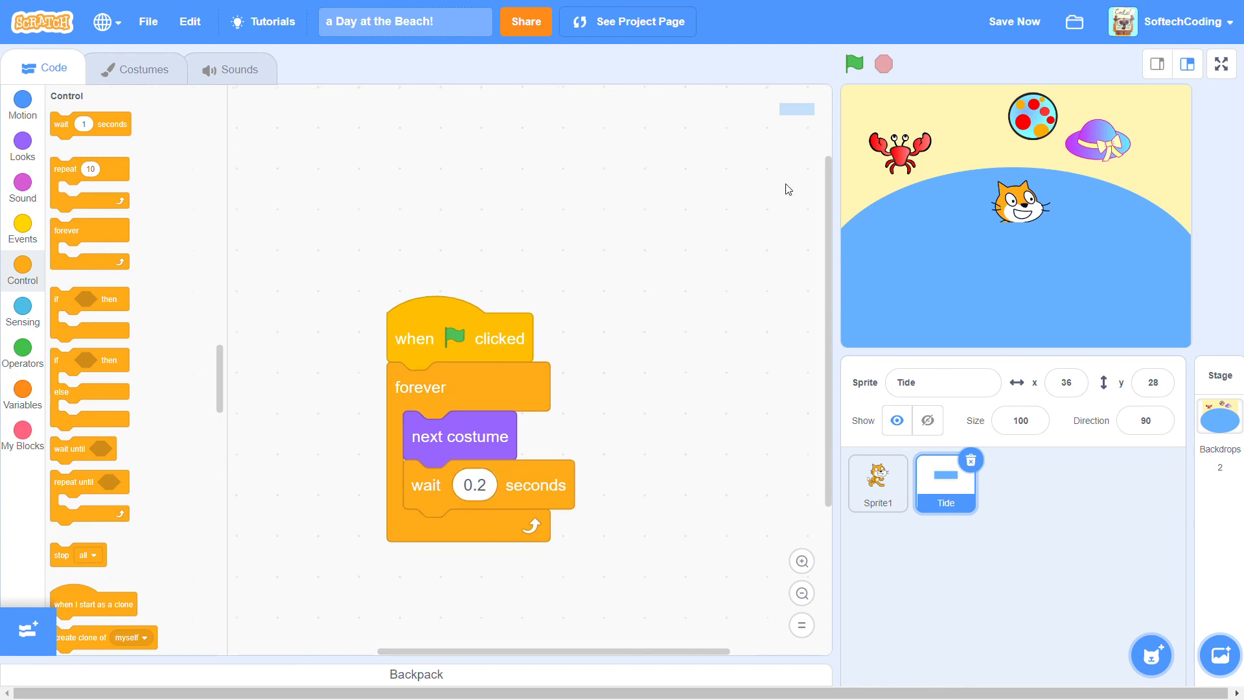
left_click(865, 66)
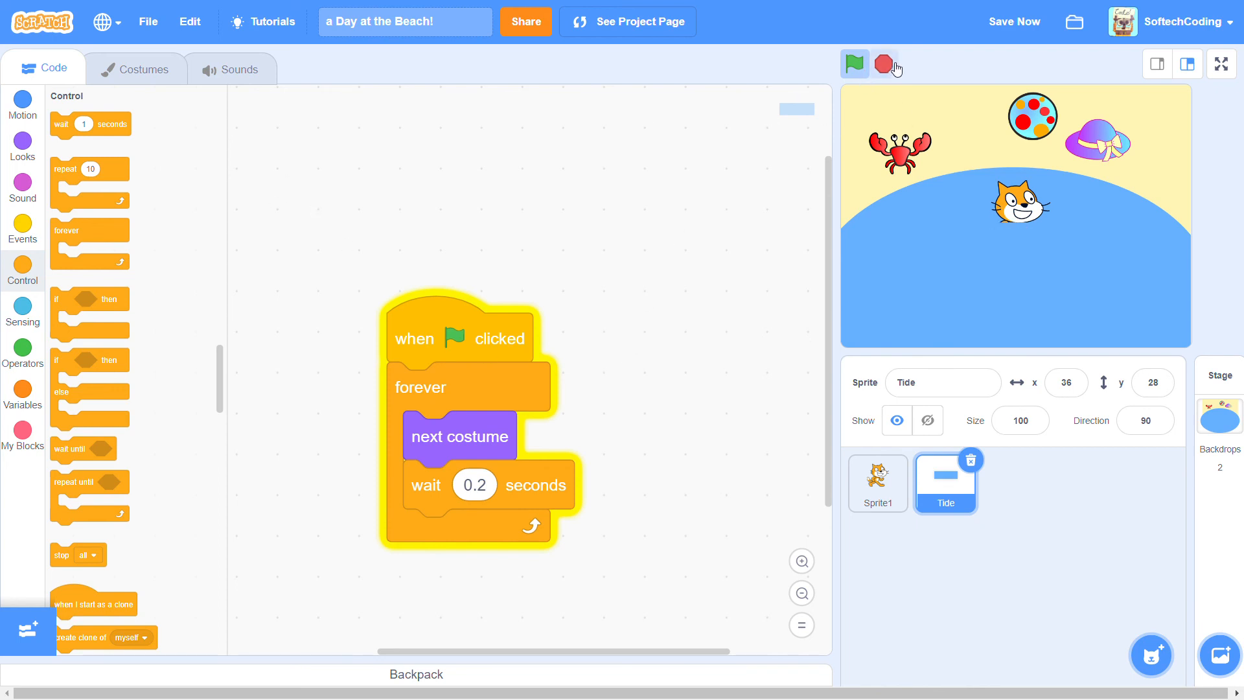
left_click(887, 64)
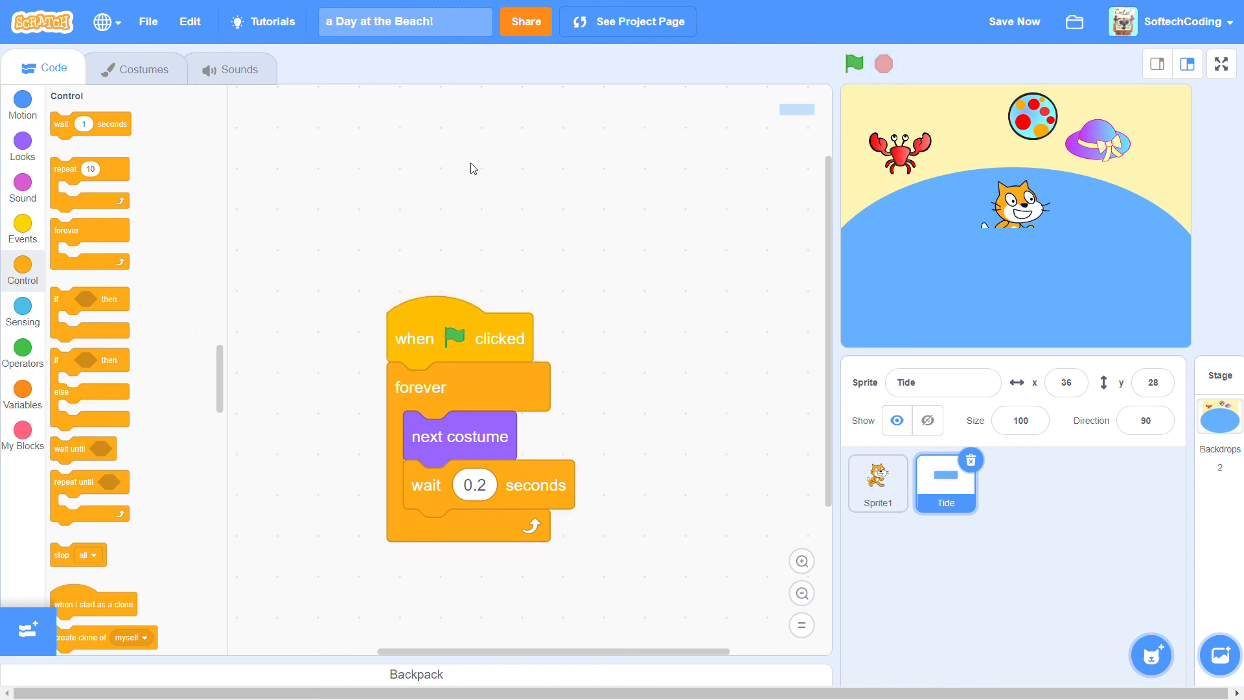
Duplicate the tide1 costume and raise the upper edge of the copy's rectangle slightly, to about 429 x 140.
left_click(173, 80)
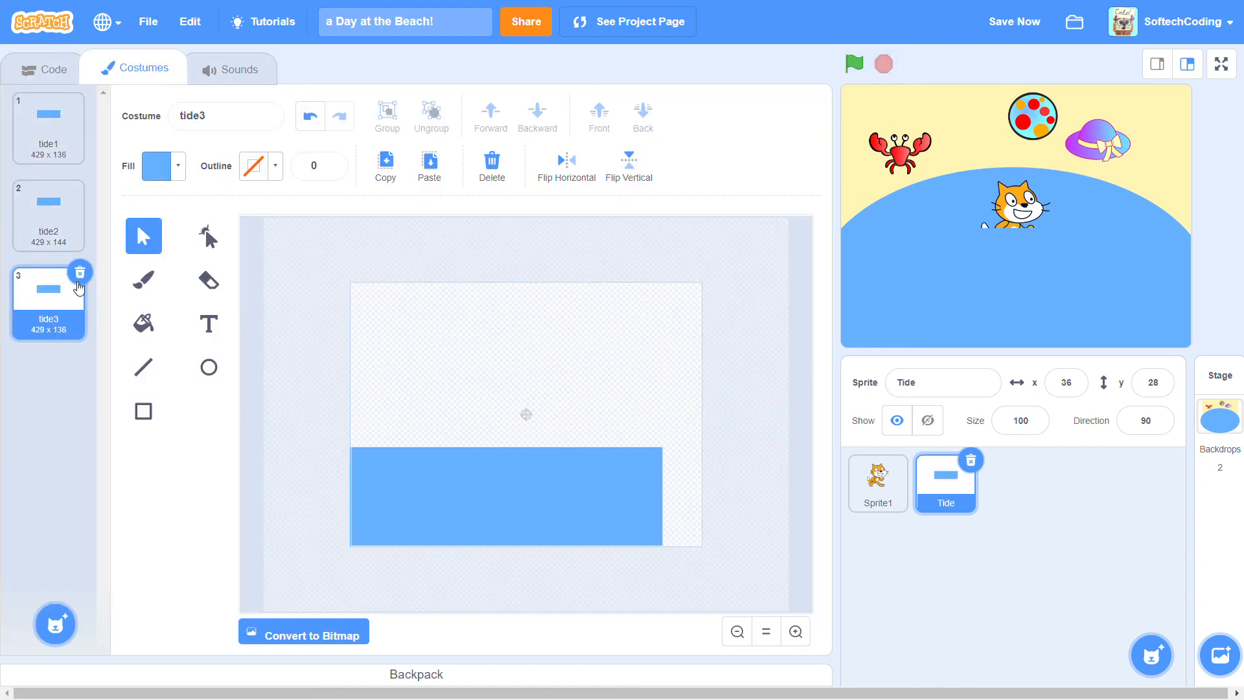
left_click(59, 158)
right_click(53, 145)
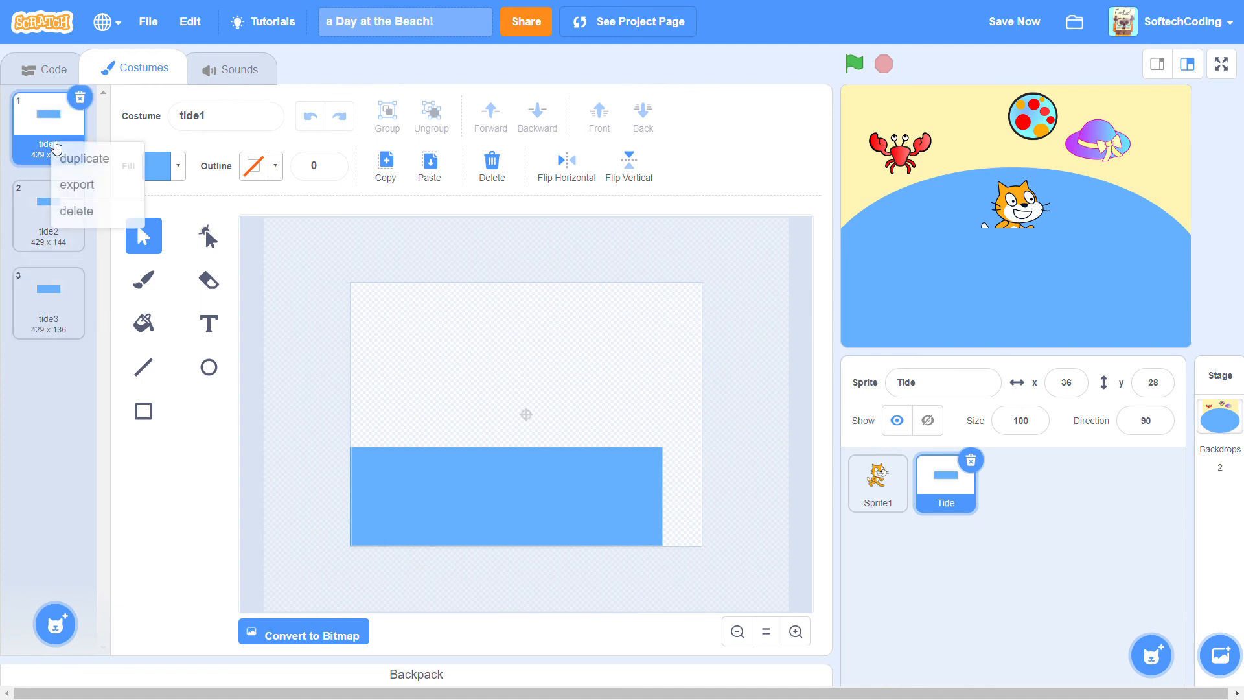
left_click(82, 160)
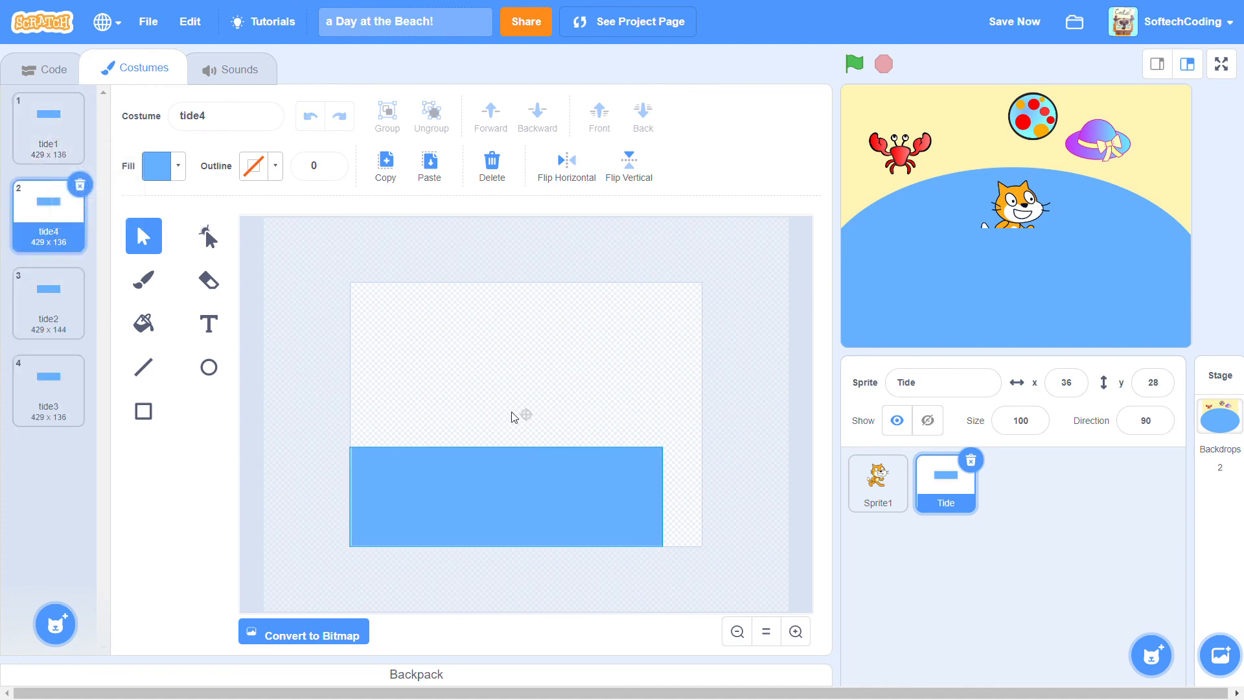
left_click(471, 494)
left_click_drag(507, 448, 509, 453)
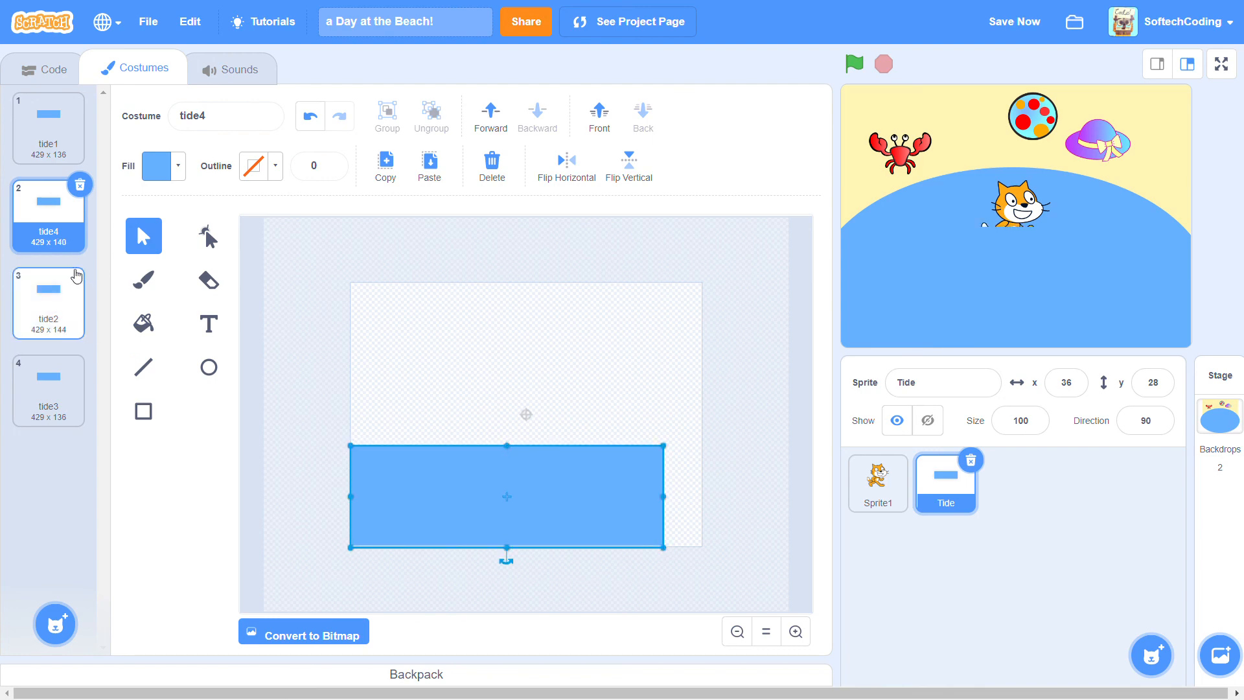
Duplicate the tide4 costume and raise the upper edge of the copy's rectangle, to about 429 x 143.
right_click(54, 233)
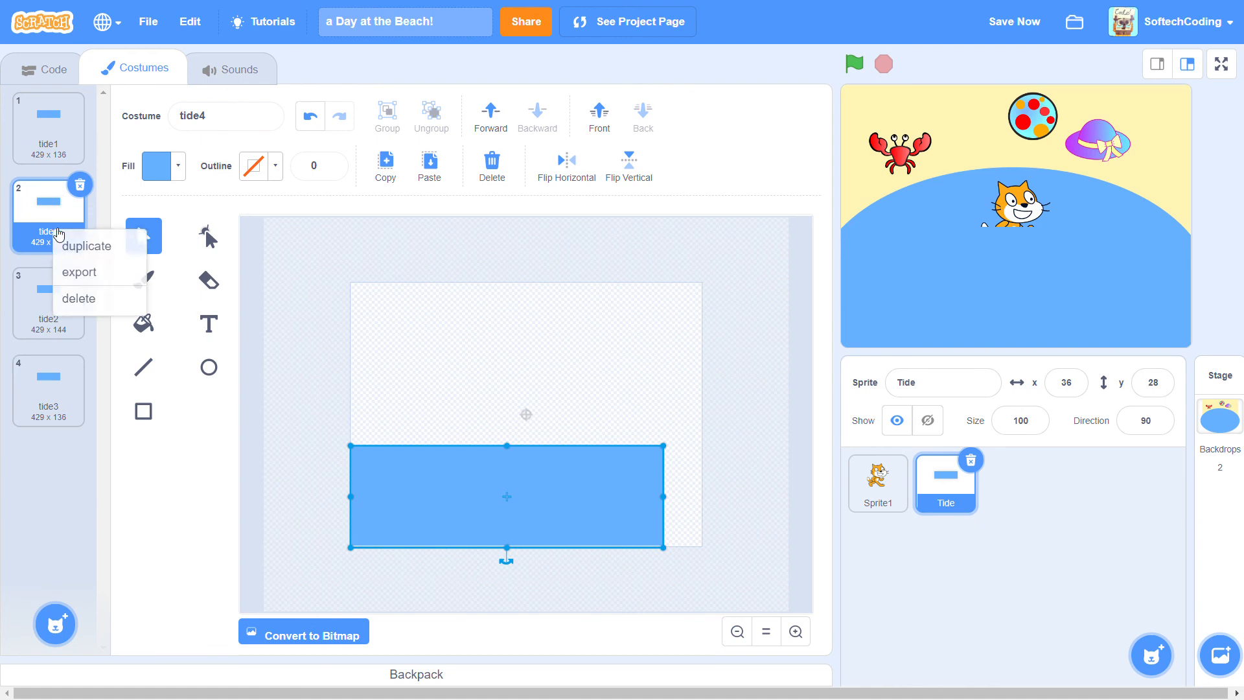
left_click(90, 246)
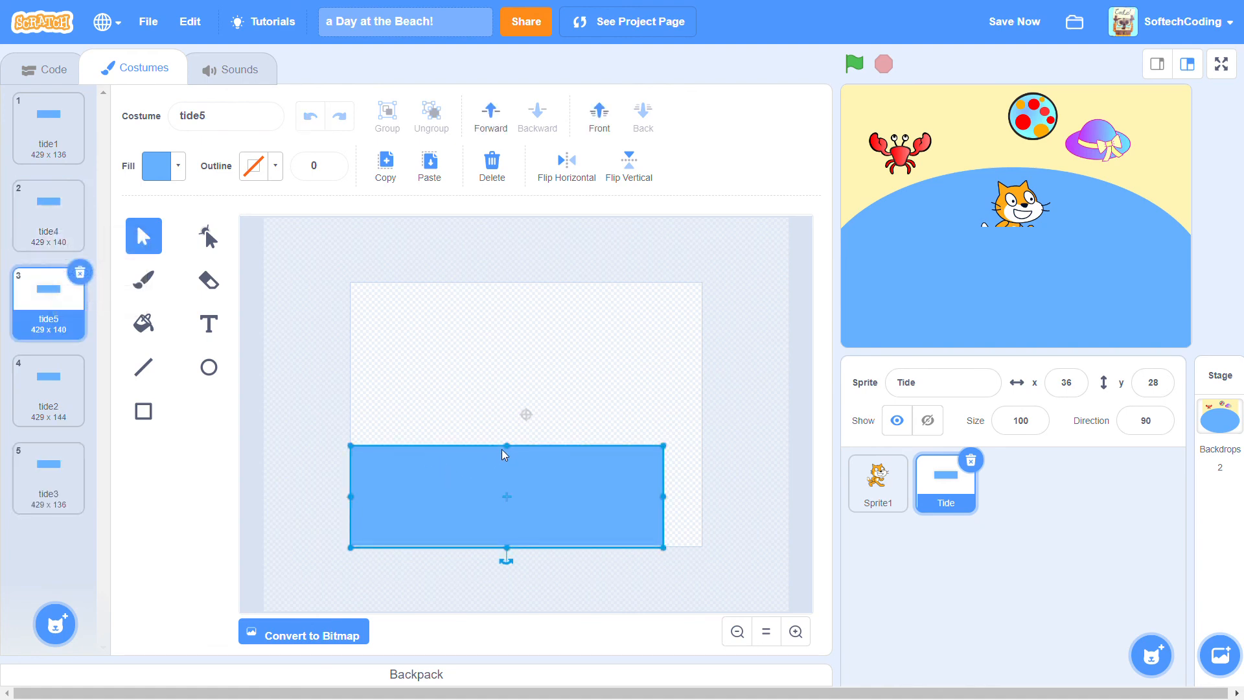
left_click_drag(512, 453, 511, 451)
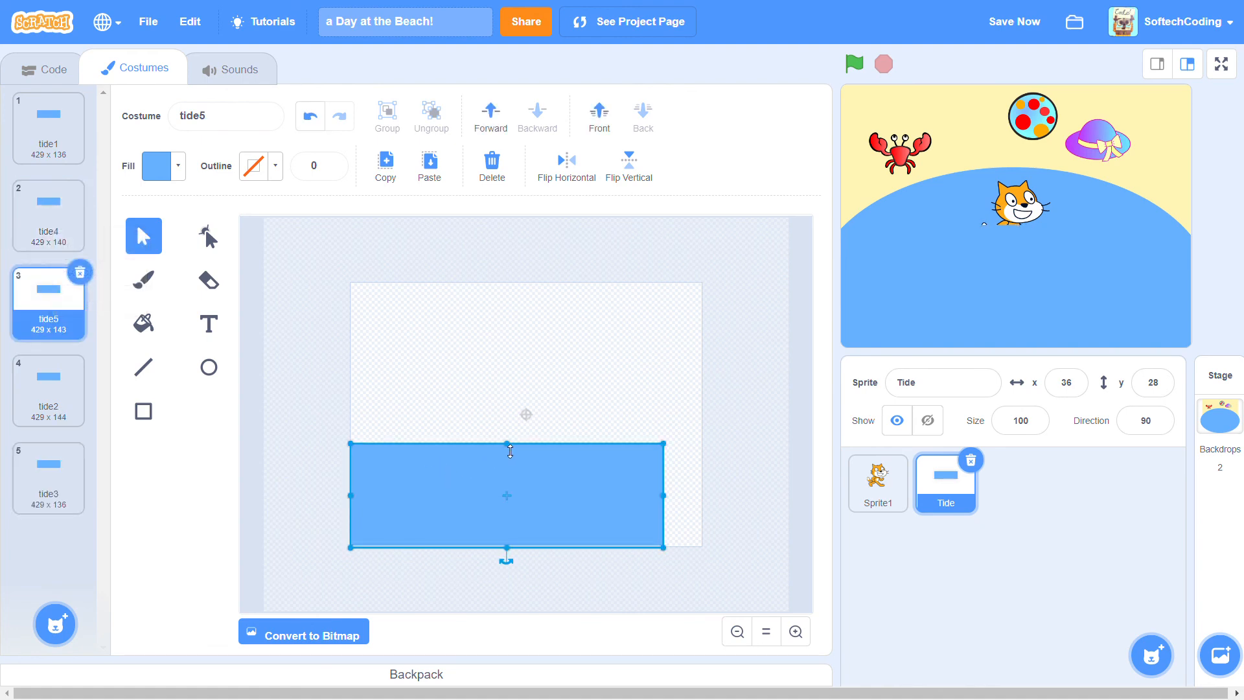
Duplicate the tide3 costume and lower the upper edge of the copy's rectangle, to about 429 x 132.
left_click(29, 408)
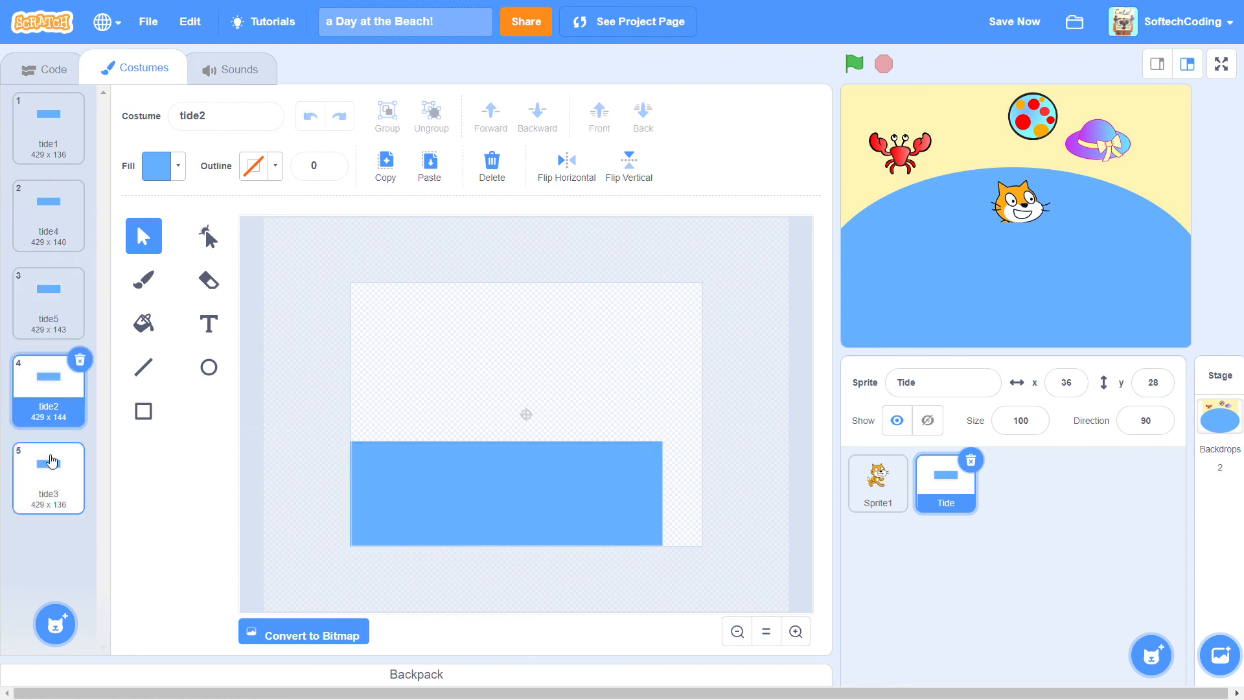
left_click(52, 462)
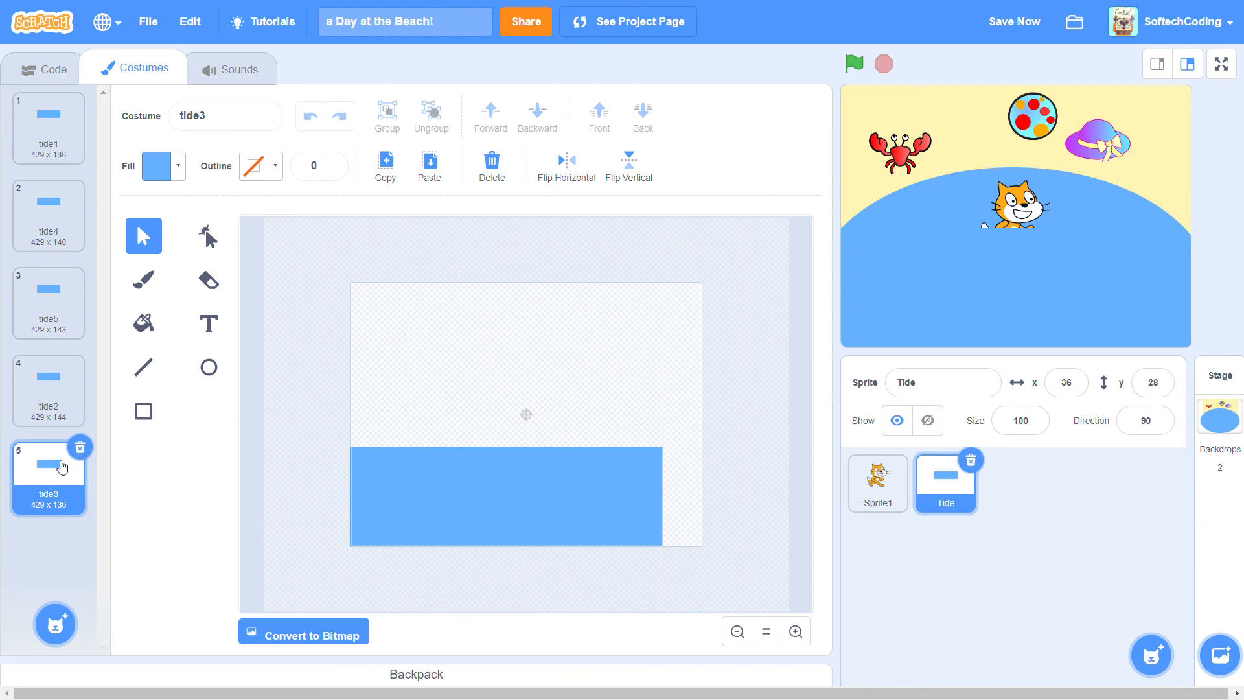
right_click(50, 477)
left_click(65, 489)
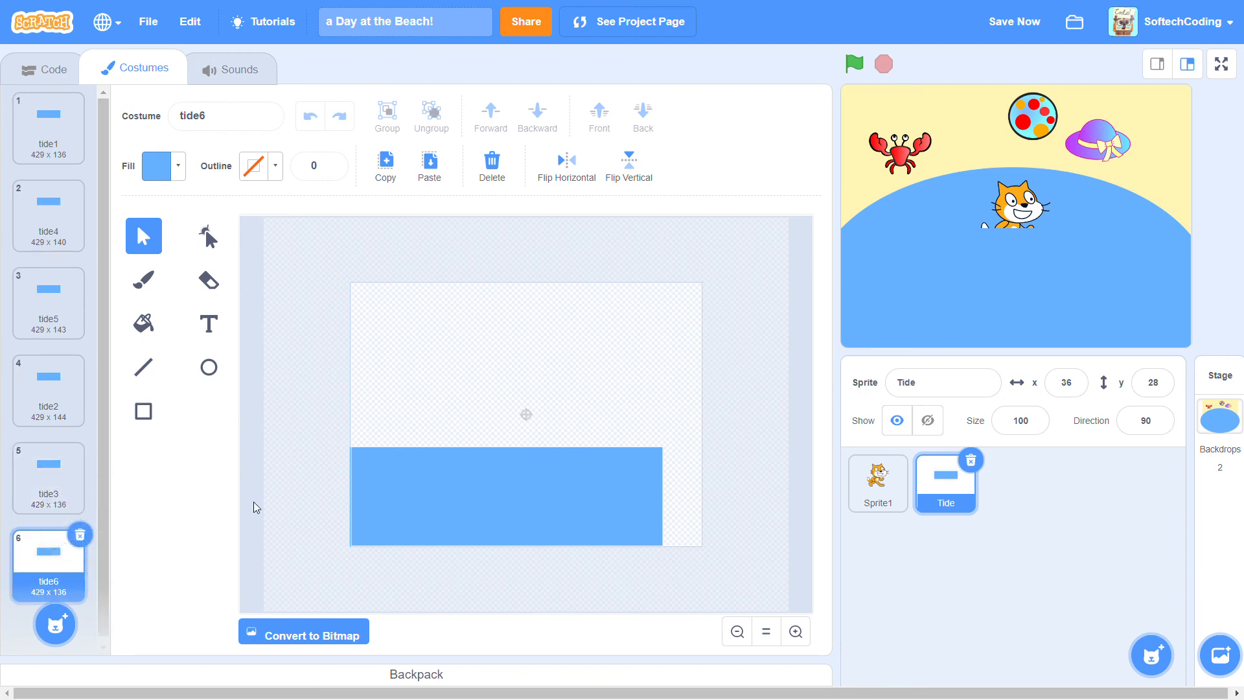
left_click(470, 507)
left_click_drag(507, 447, 510, 458)
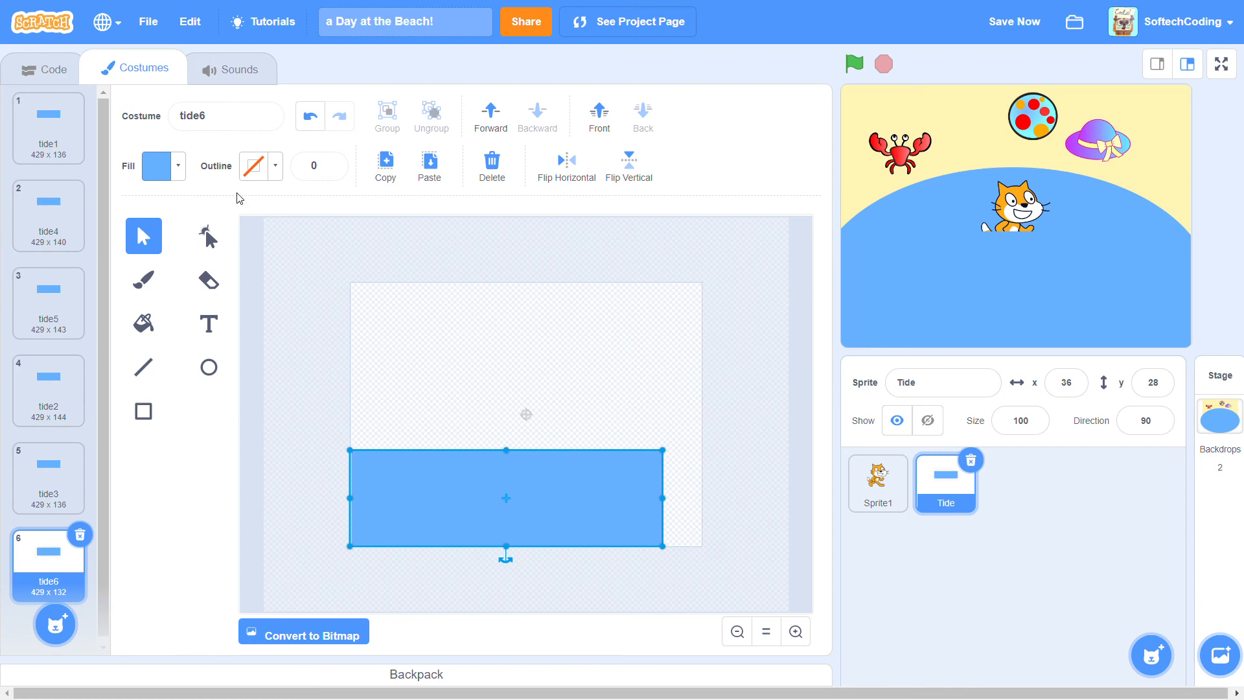
Return to the Tide sprite's script and run the project to check the animation with the added costumes.
left_click(33, 82)
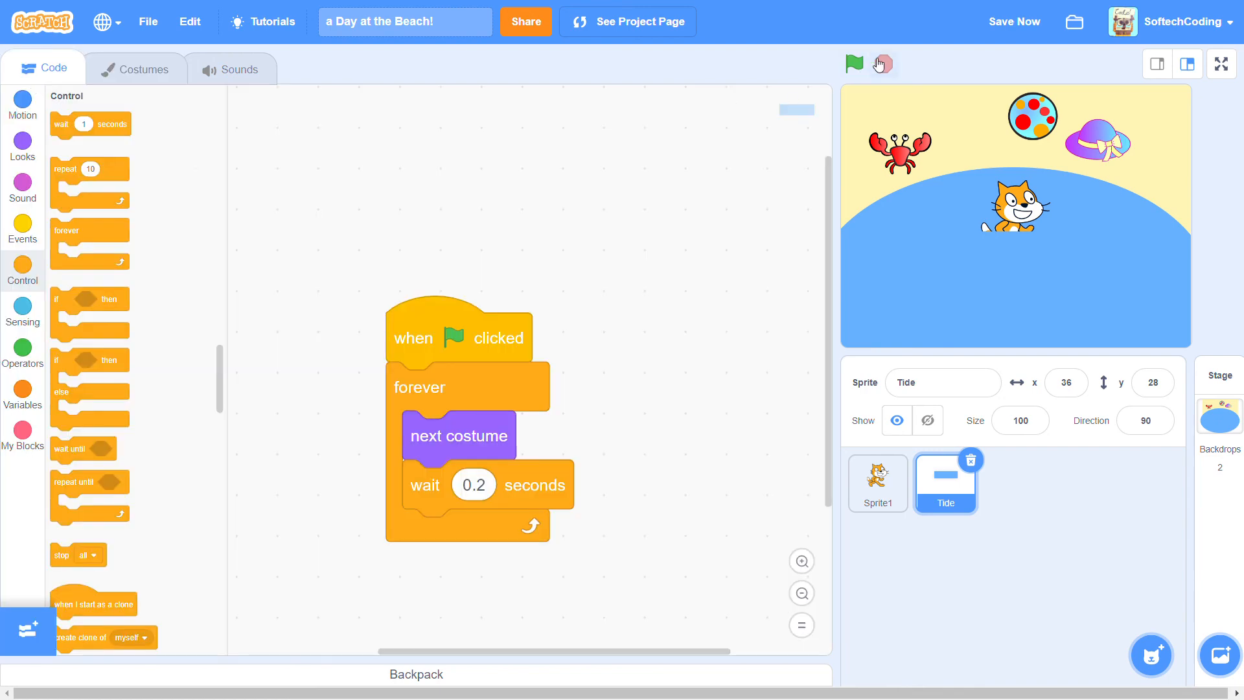
left_click(856, 64)
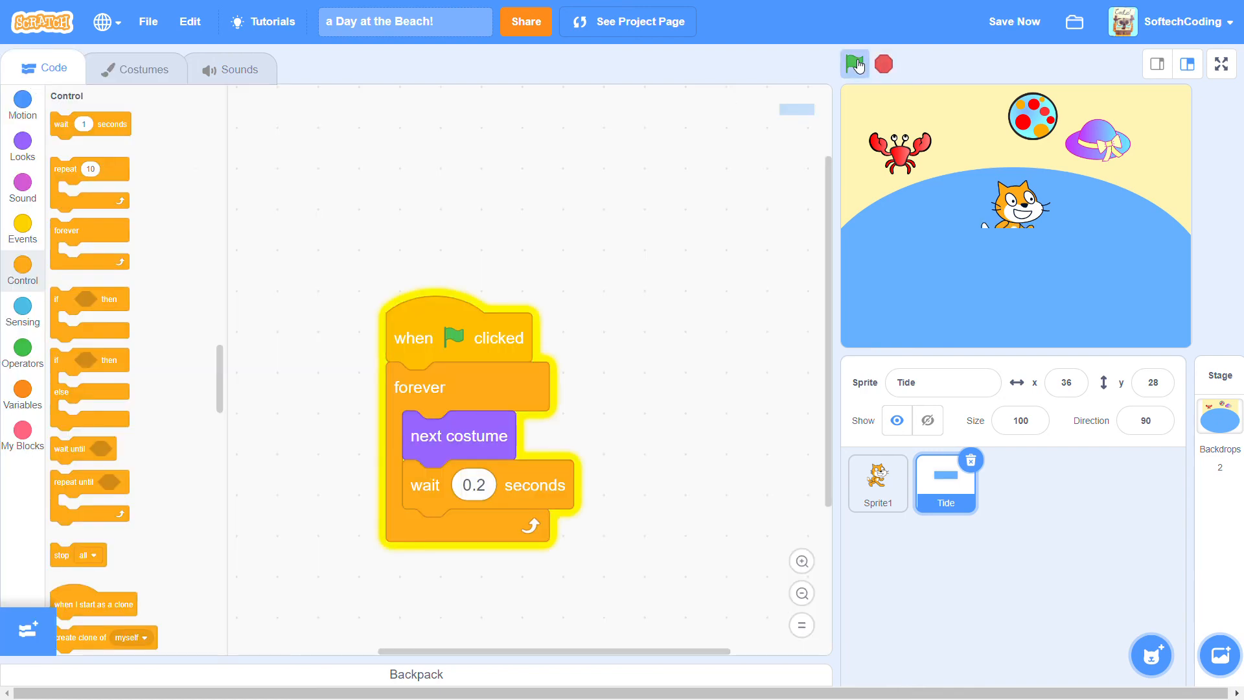